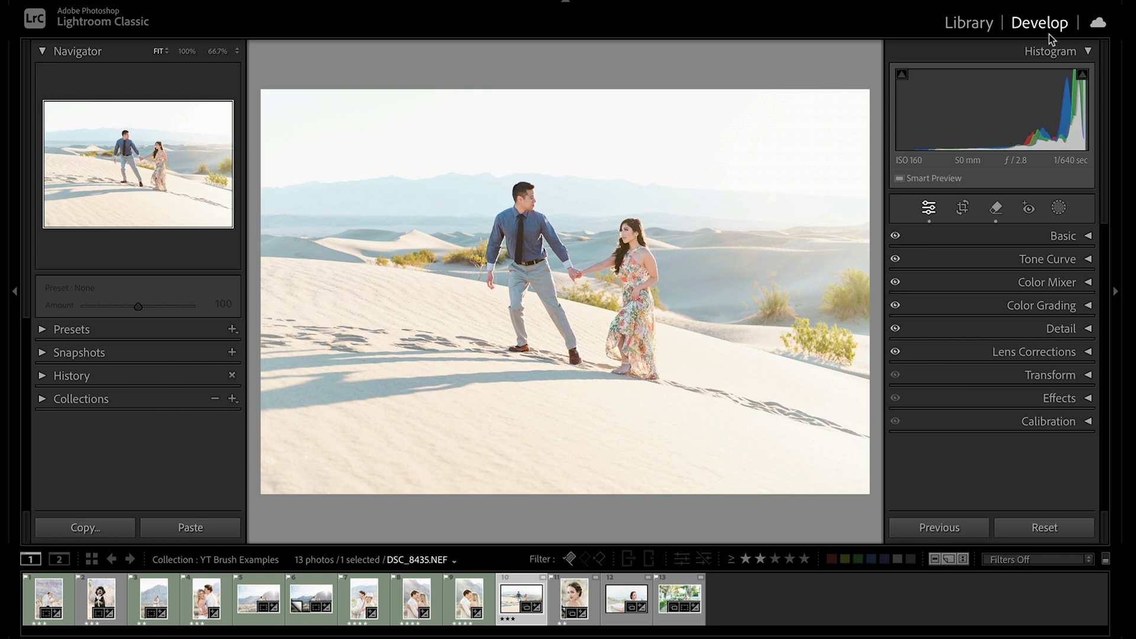
Create a new Brush mask on the desert couple photo and reveal its New Brush component
click(1061, 209)
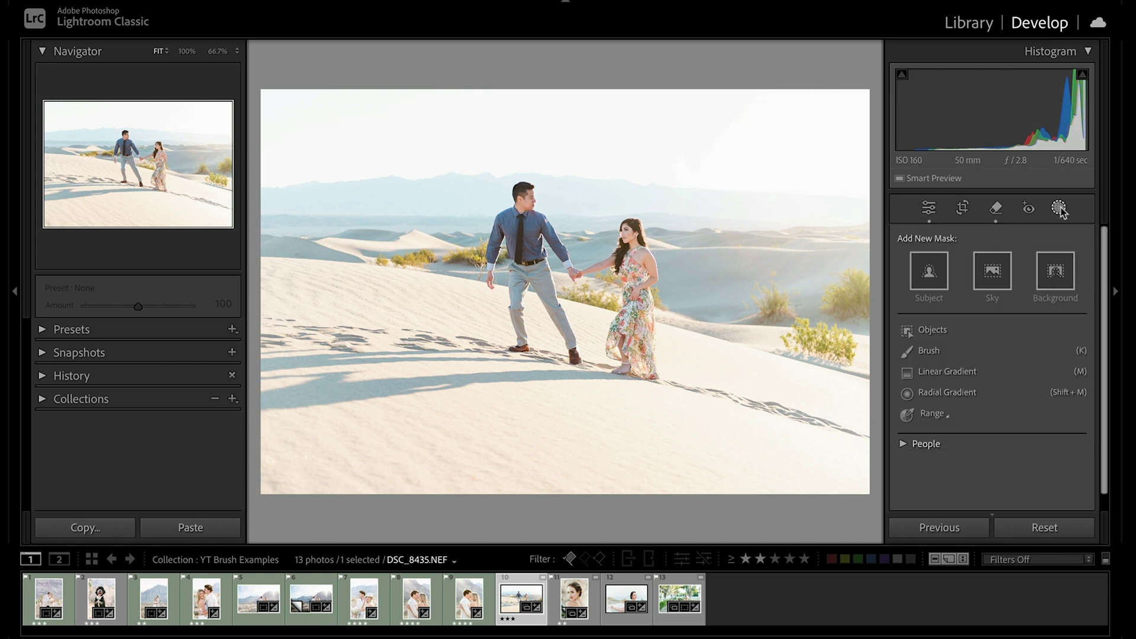
click(944, 350)
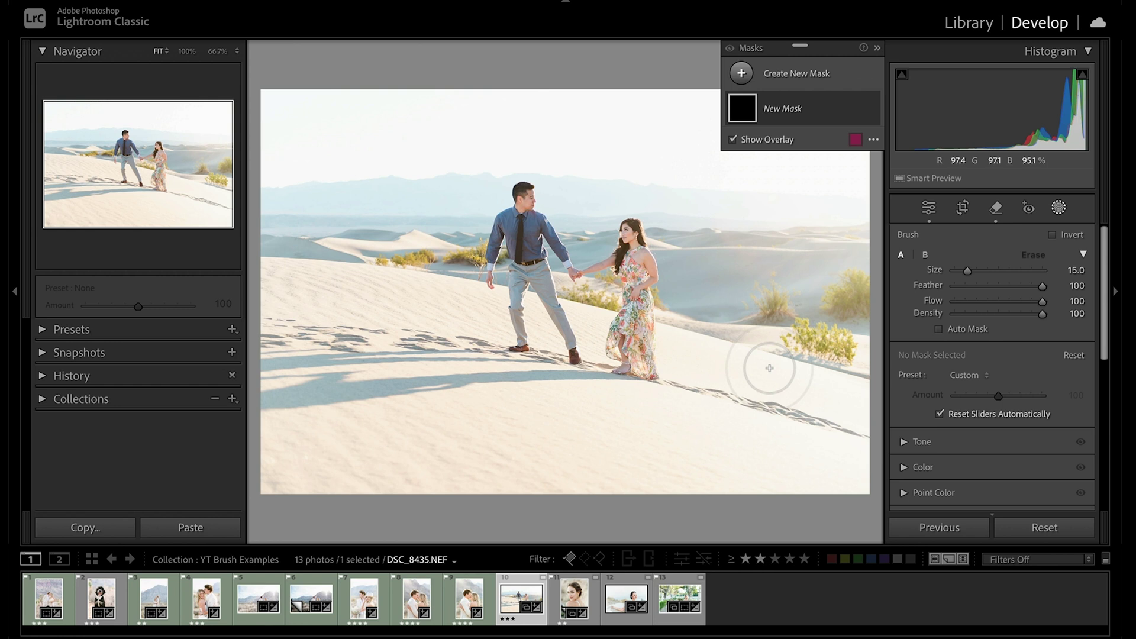
click(804, 106)
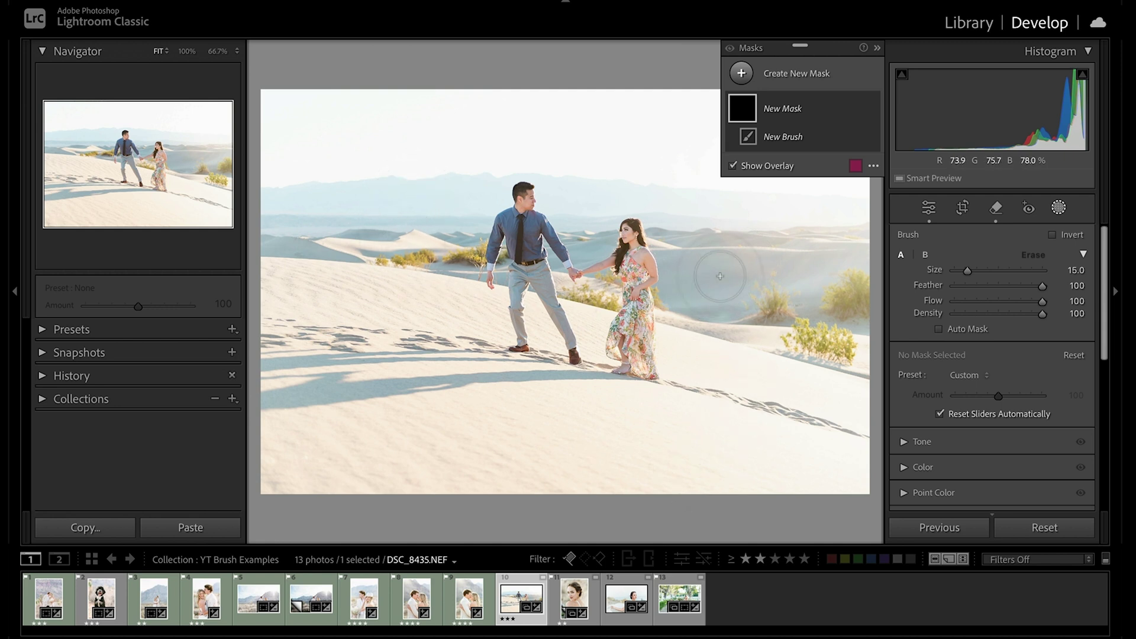
Shrink the brush to Size 14 and leave the Masks list floating over the photo
key(bracketright)
key(bracketleft)
key(bracketleft)
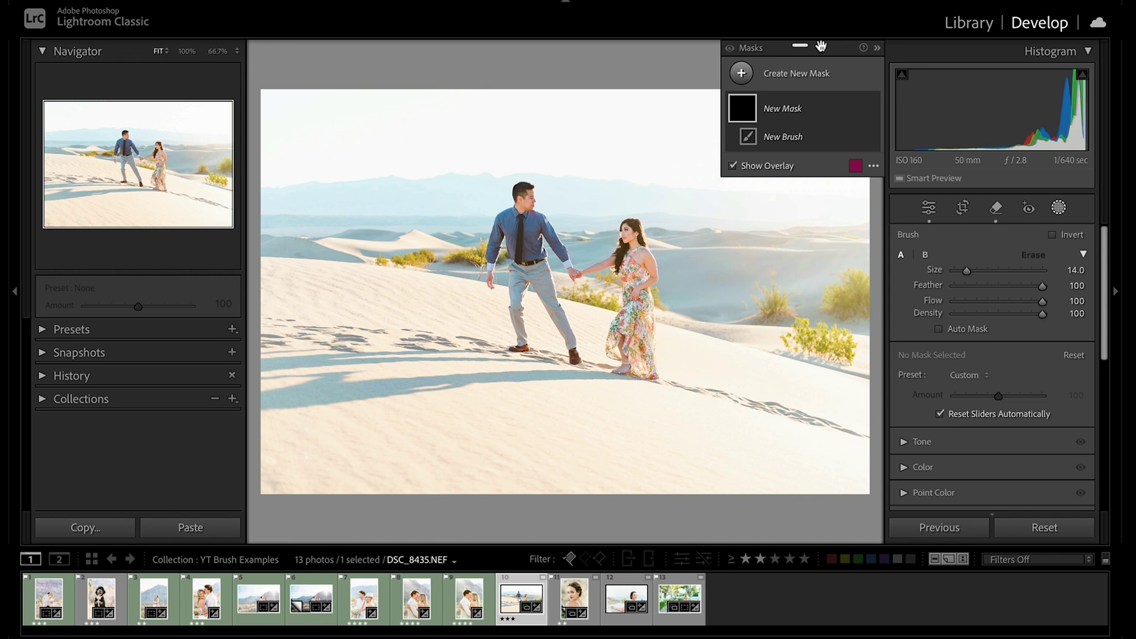
mouse_move(821, 52)
mouse_down()
mouse_move(917, 190)
mouse_move(973, 222)
mouse_up()
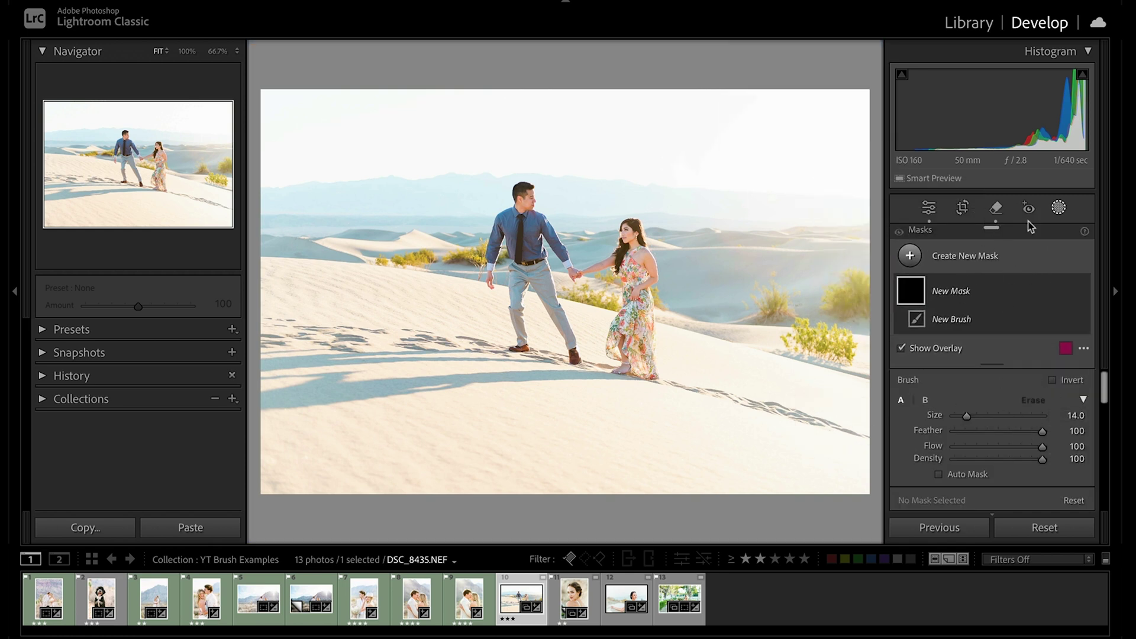
drag(1029, 228, 826, 53)
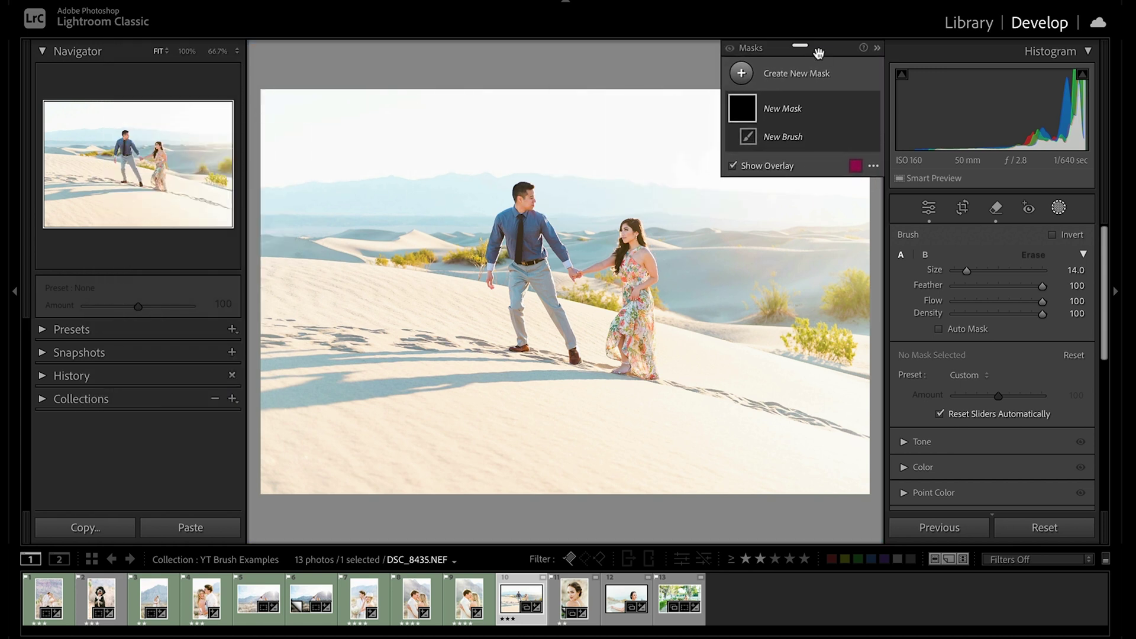
click(878, 48)
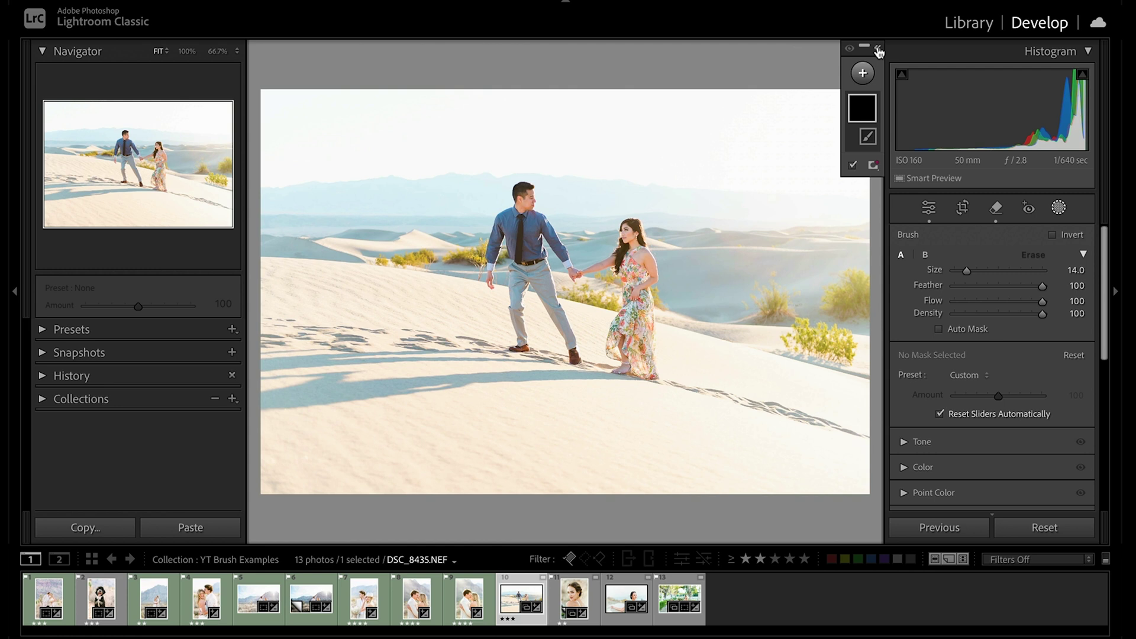
click(878, 49)
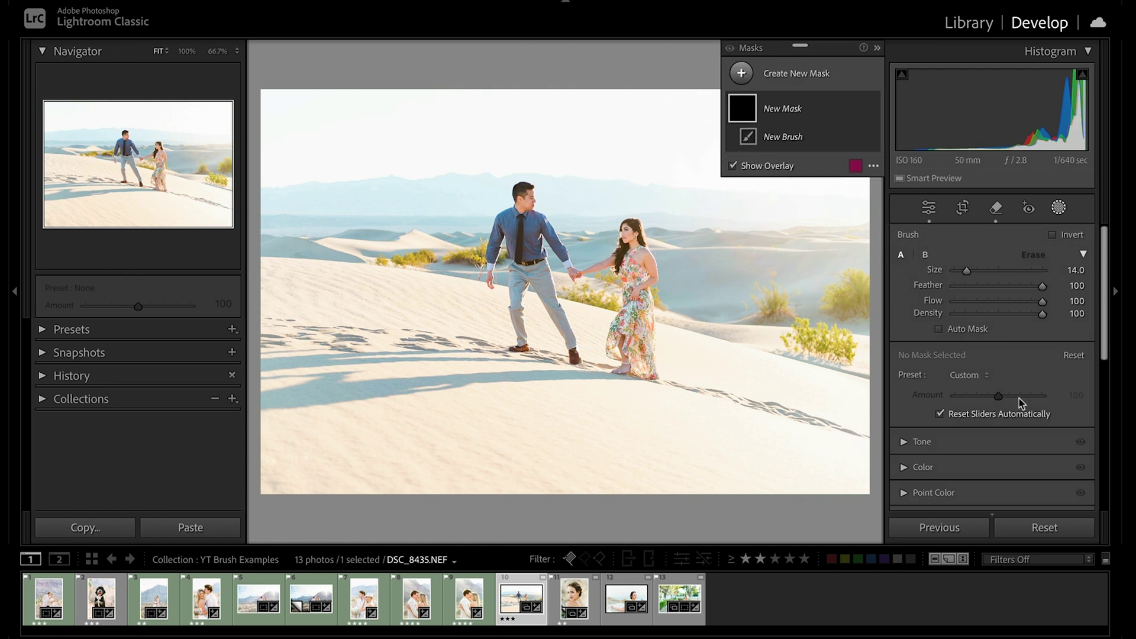
scroll(1019, 399, down, 3)
scroll(1019, 399, up, 3)
scroll(1020, 399, down, 4)
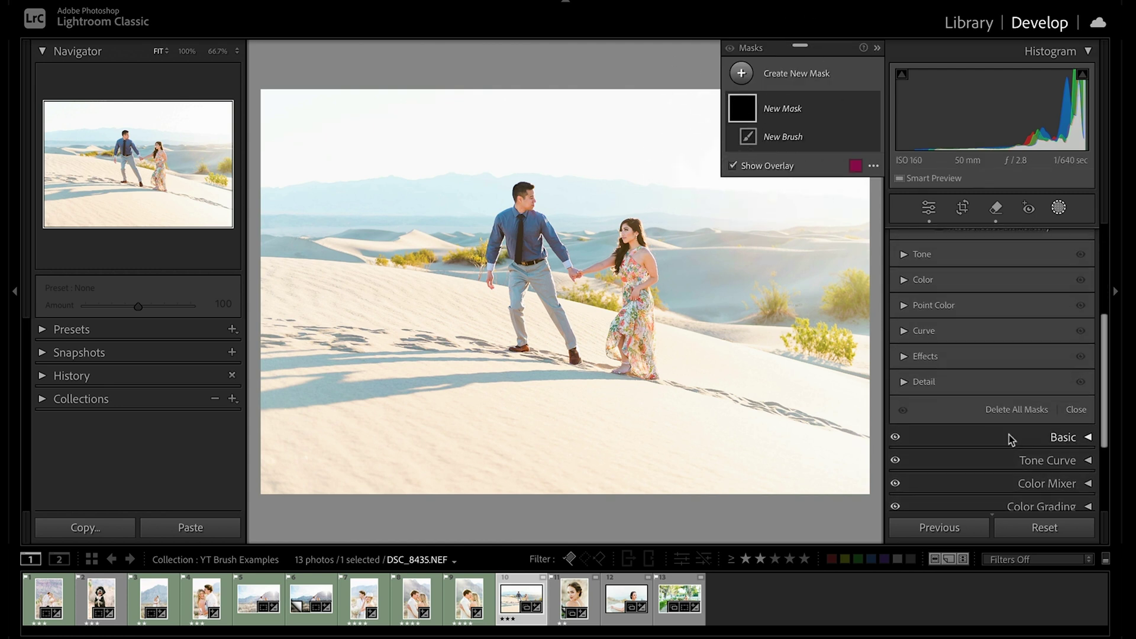
scroll(1009, 438, up, 4)
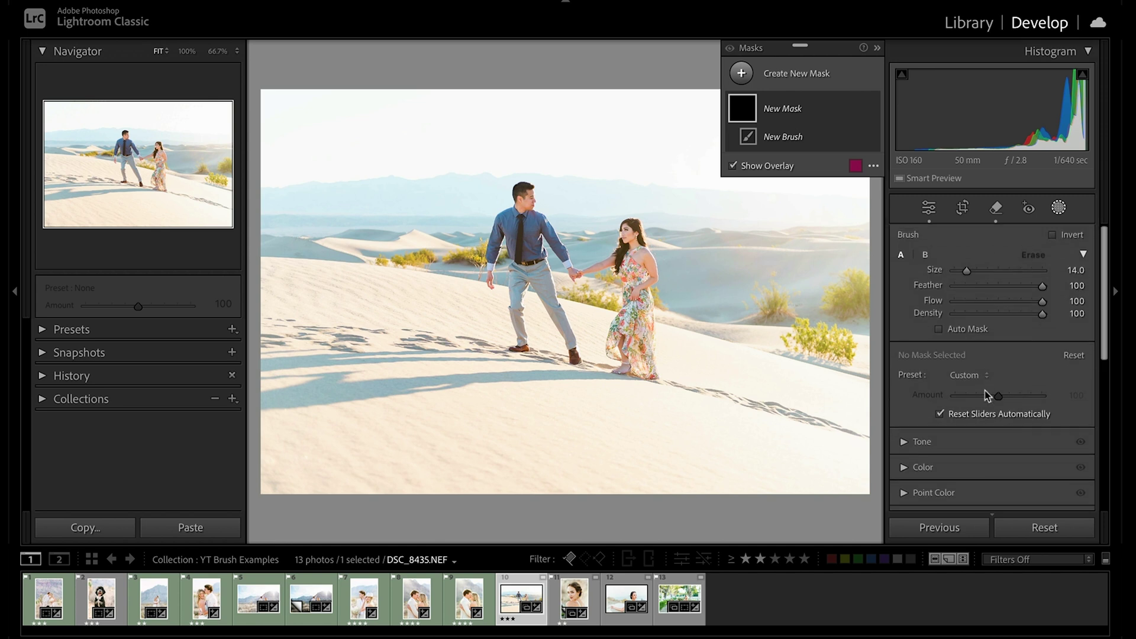
Expand the mask's Tone settings and try brush sizes, settling at 27
click(848, 109)
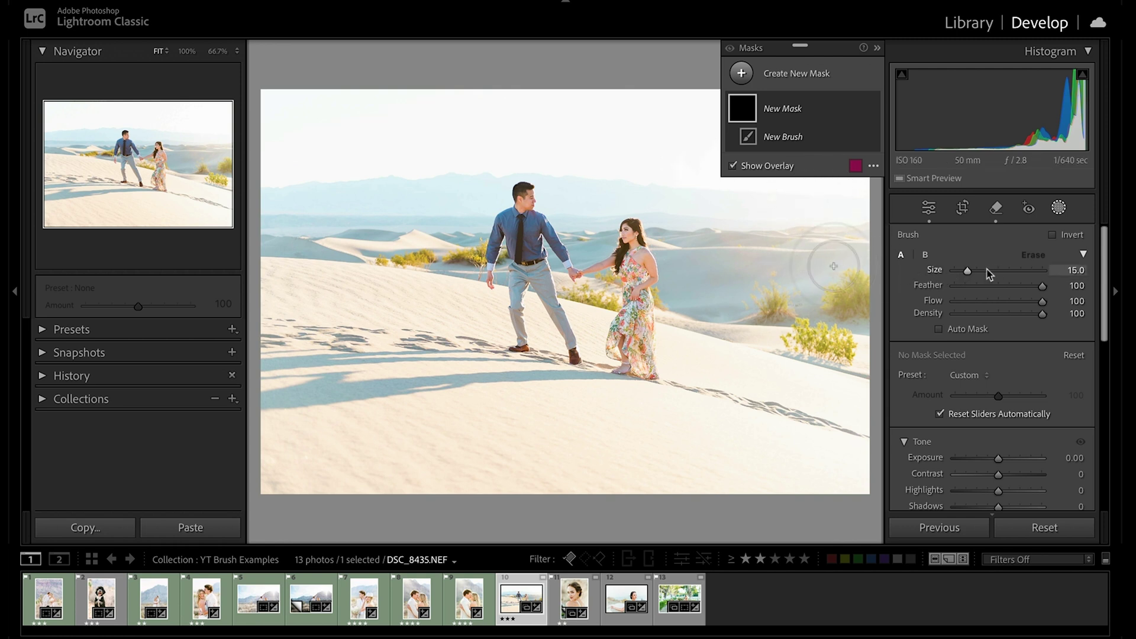
key(bracketright)
key(bracketright)
key(bracketright)
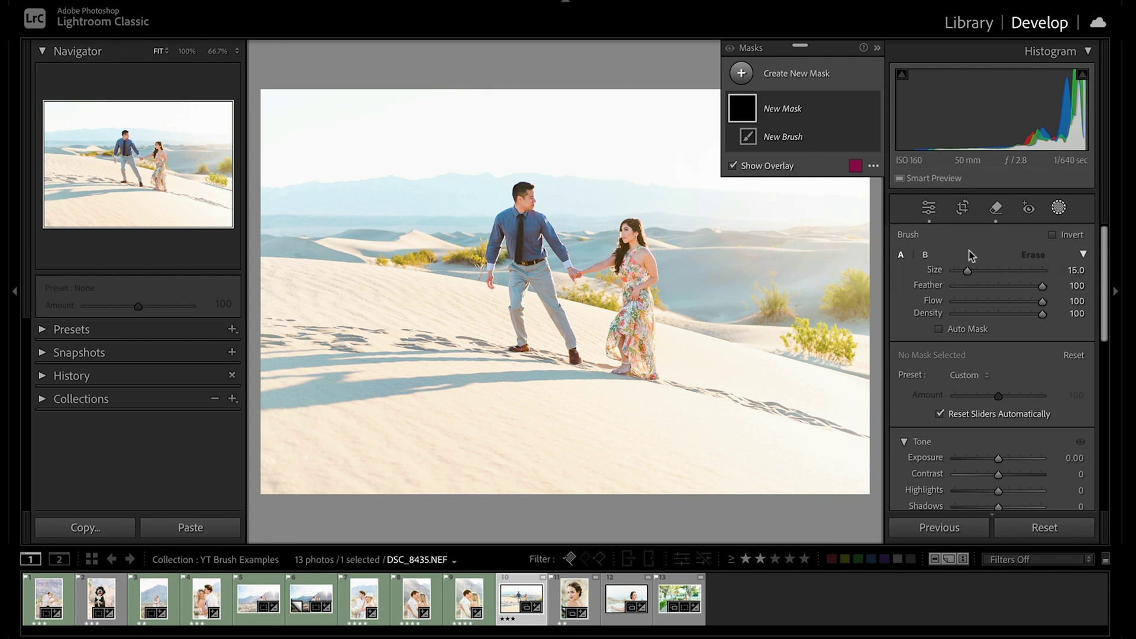
key(bracketright)
key(bracketright)
key(bracketright)
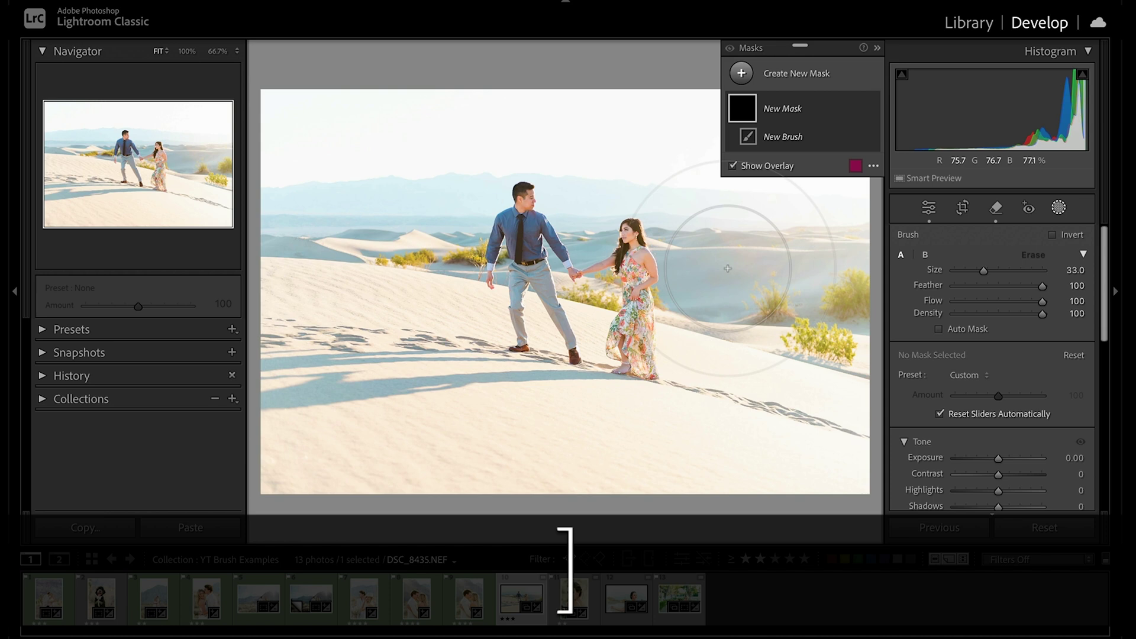
key(bracketleft)
key(bracketleft)
key(bracketleft)
key(bracketleft)
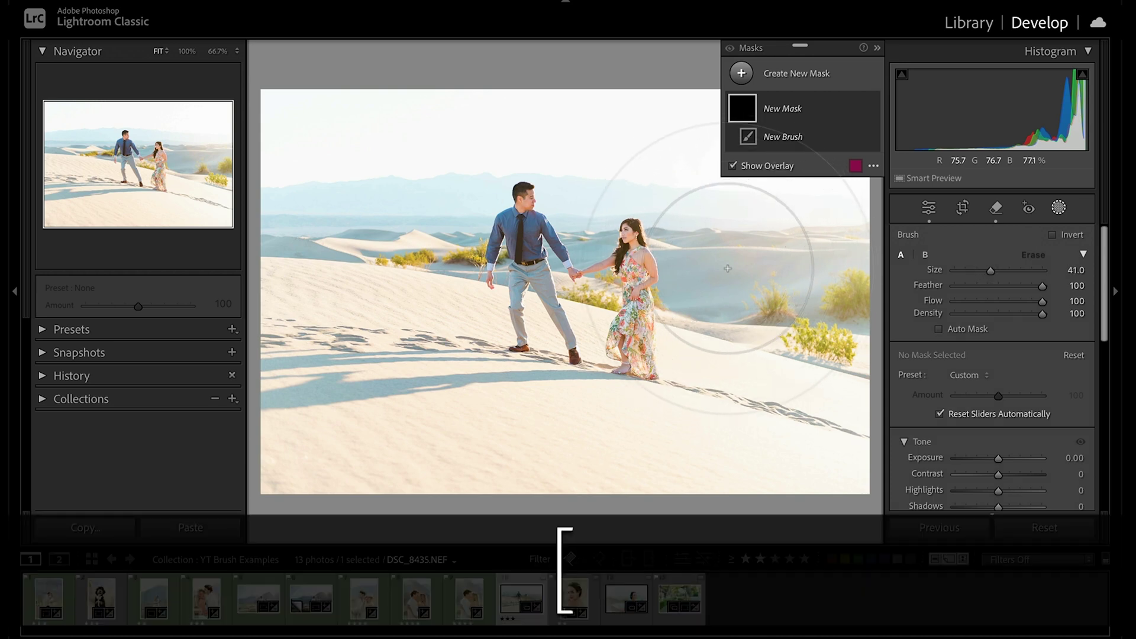
key(bracketleft)
key(bracketleft)
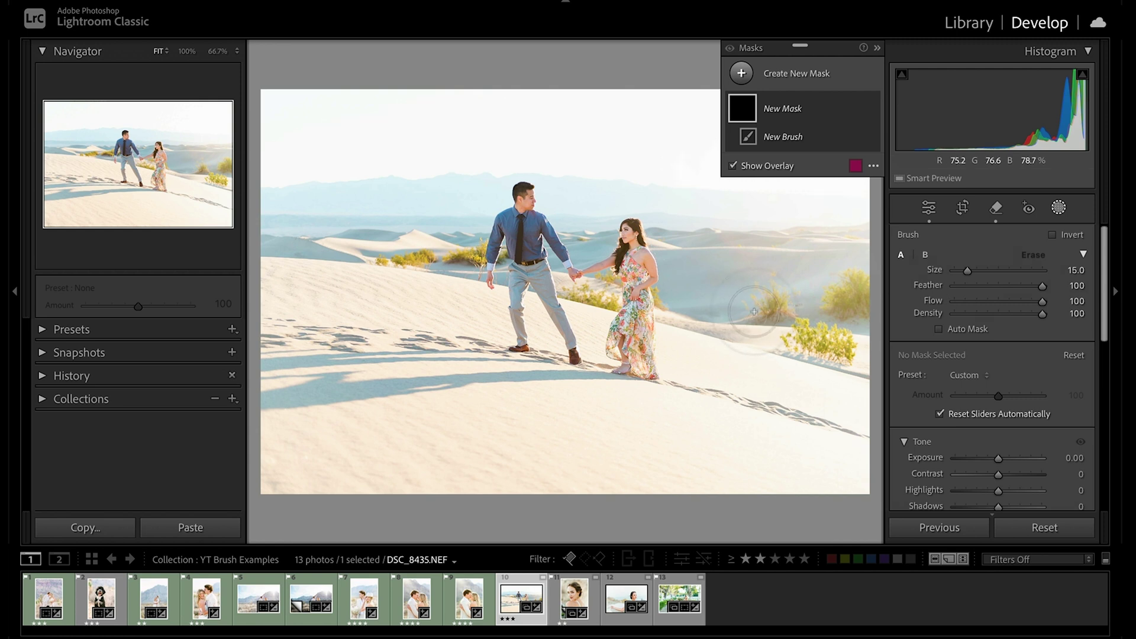
key(bracketright)
key(bracketright)
key(bracketright)
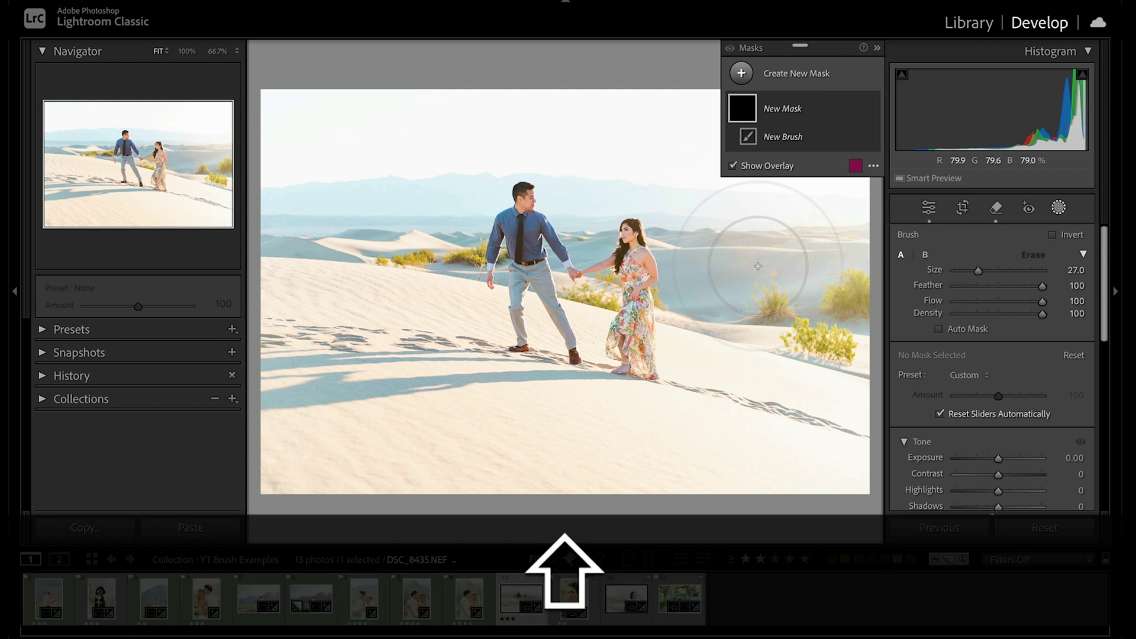
Harden the brush to Feather 25 and shrink it to Size 21
key(shift+bracketleft)
key(shift+bracketleft)
key(shift+bracketleft)
key(shift+bracketleft)
key(shift+bracketleft)
key(shift+bracketleft)
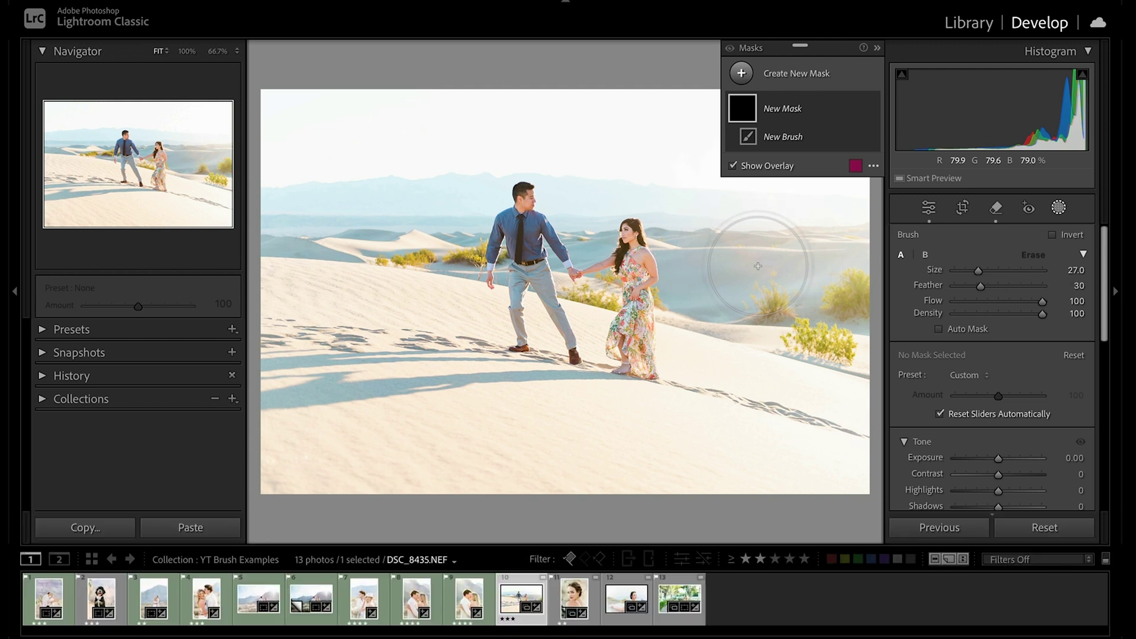
key(shift+bracketleft)
key(bracketleft)
key(bracketleft)
key(bracketleft)
Paint a stroke right of the bride, reset the brush to Size 18 and Feather 100, and undo a second stroke
drag(738, 232, 750, 459)
key(bracketleft)
key(bracketleft)
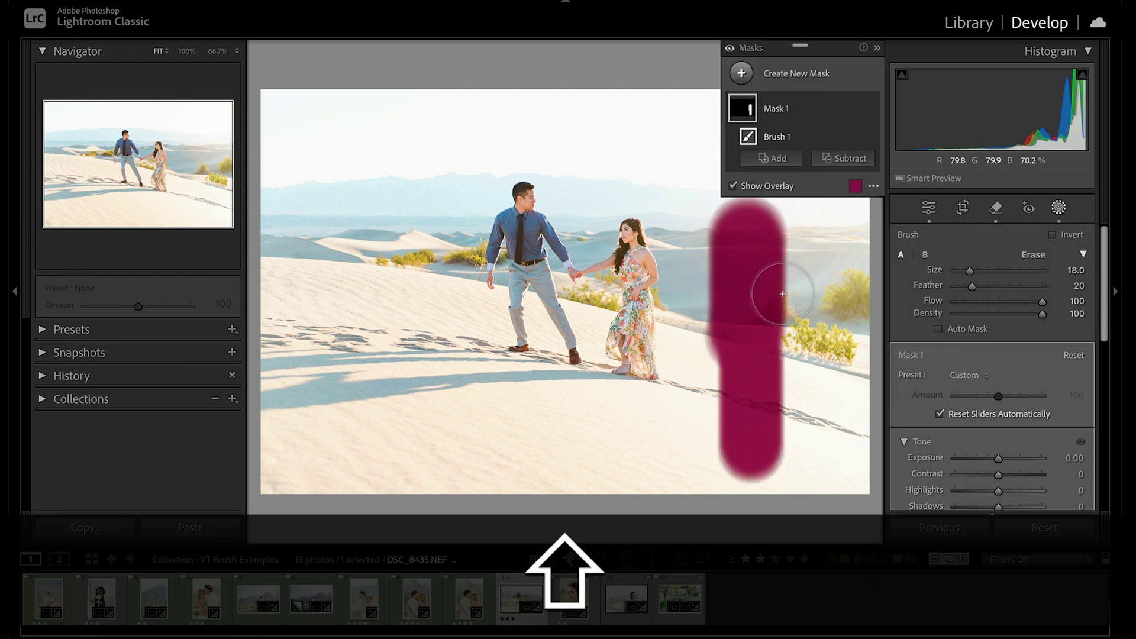
key(shift+bracketright)
key(shift+bracketright)
key(shift+bracketright)
key(shift+bracketright)
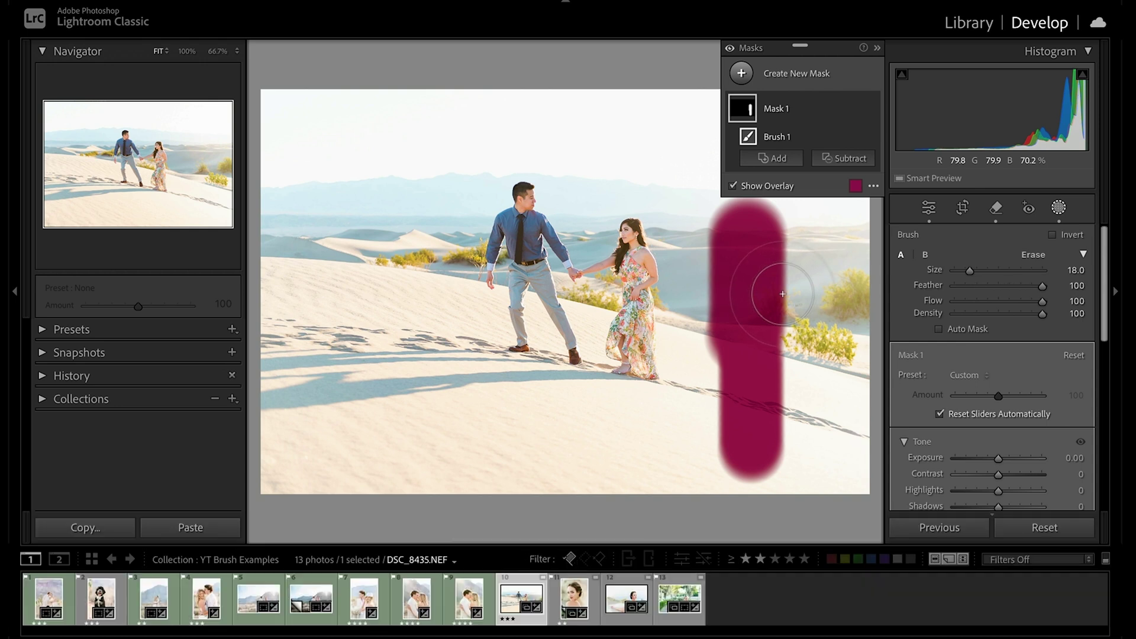
mouse_move(810, 248)
mouse_down()
mouse_move(793, 325)
mouse_move(790, 279)
mouse_up()
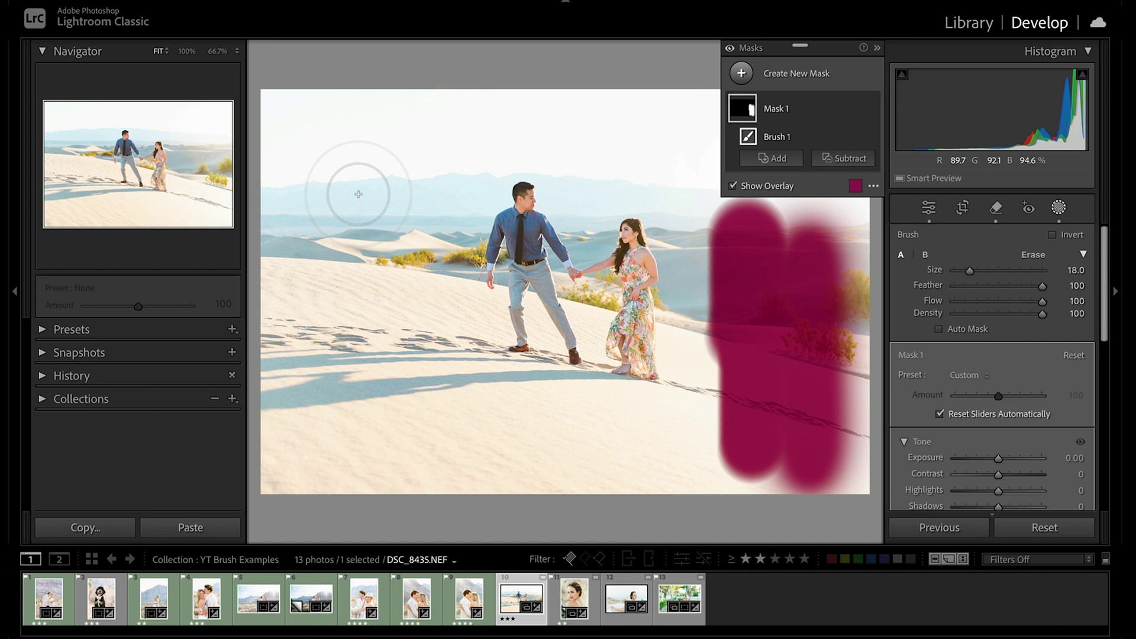
key(super+z)
key(super+z)
key(super+z)
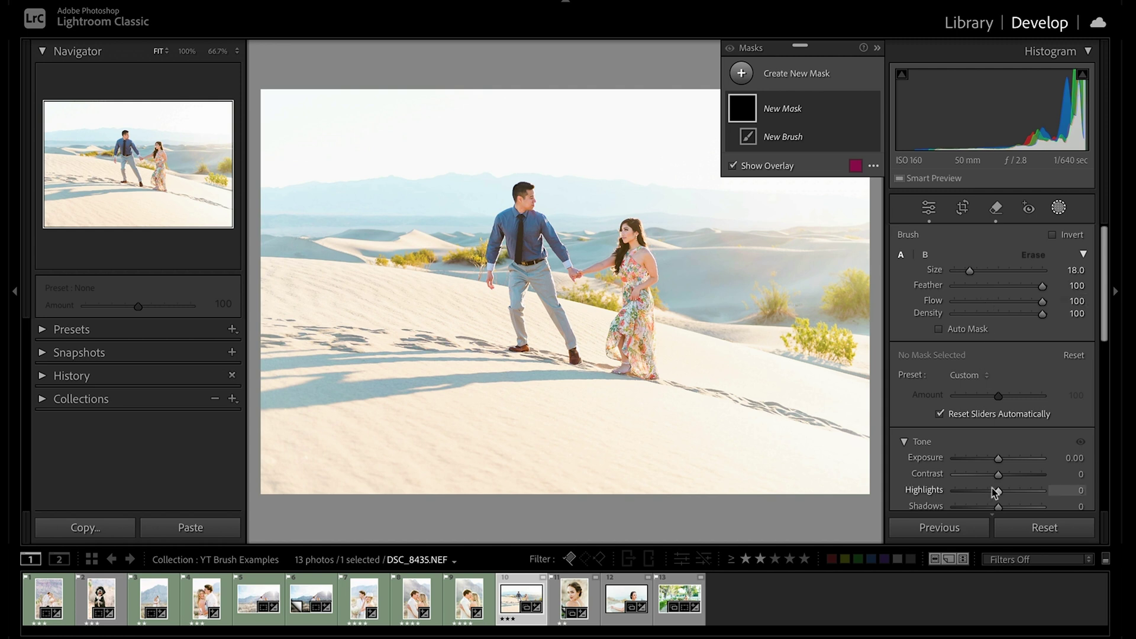
With the overlay hidden and Exposure 4.00, paint a Size 12 light streak down the left dunes
key(o)
drag(1000, 457, 1078, 459)
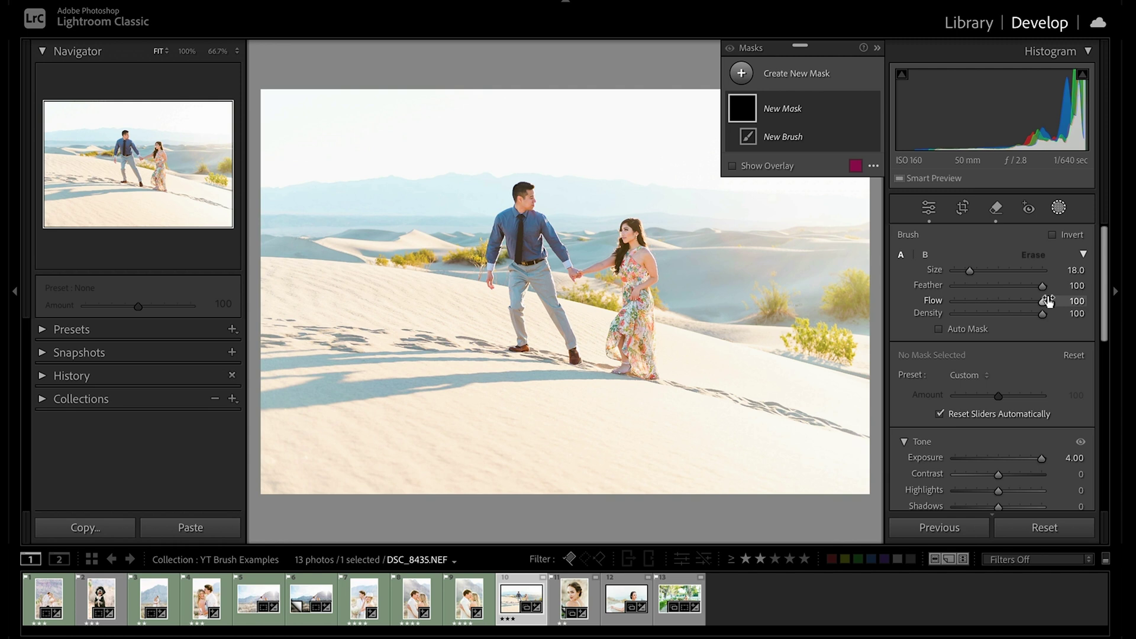
key(bracketleft)
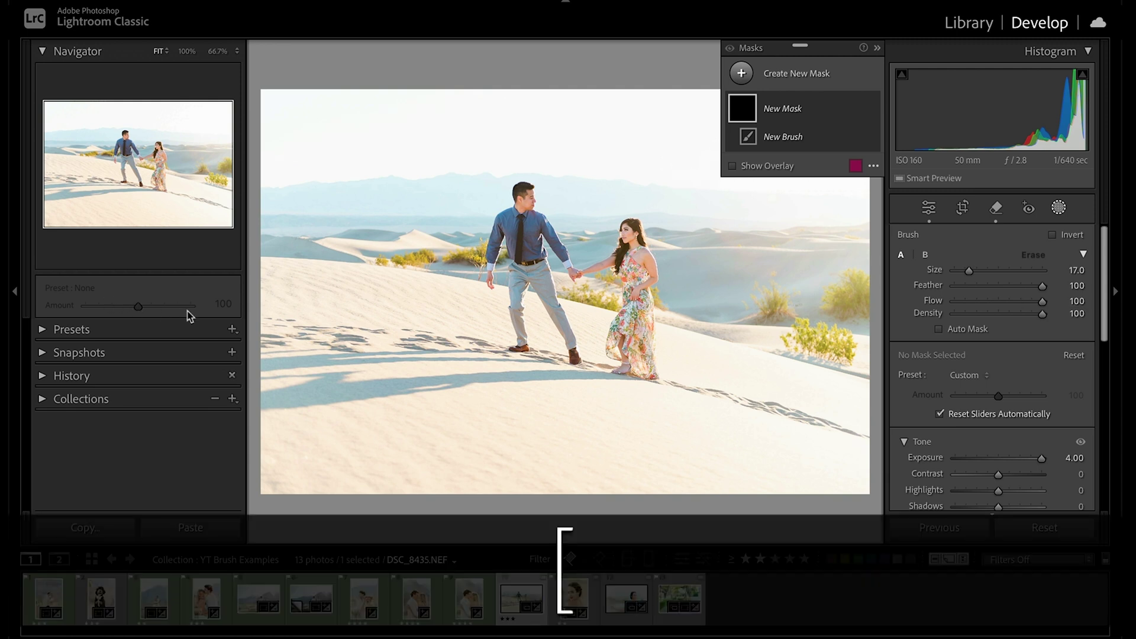
key(bracketleft)
key(bracketleft)
drag(332, 162, 344, 382)
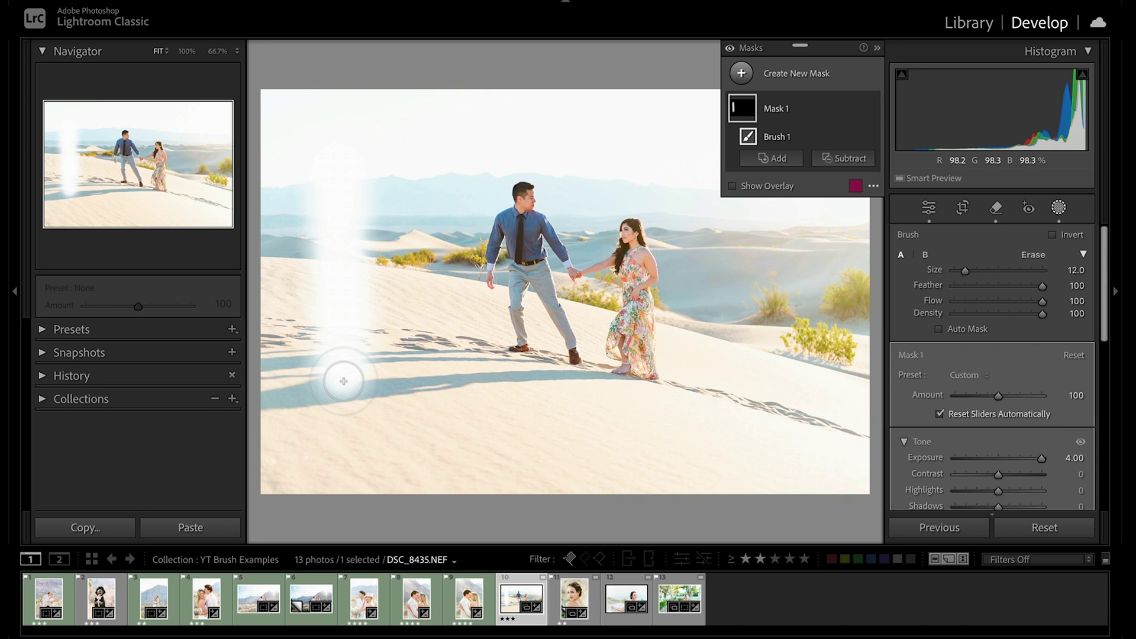
mouse_move(344, 381)
mouse_down()
mouse_move(331, 297)
mouse_move(334, 413)
mouse_up()
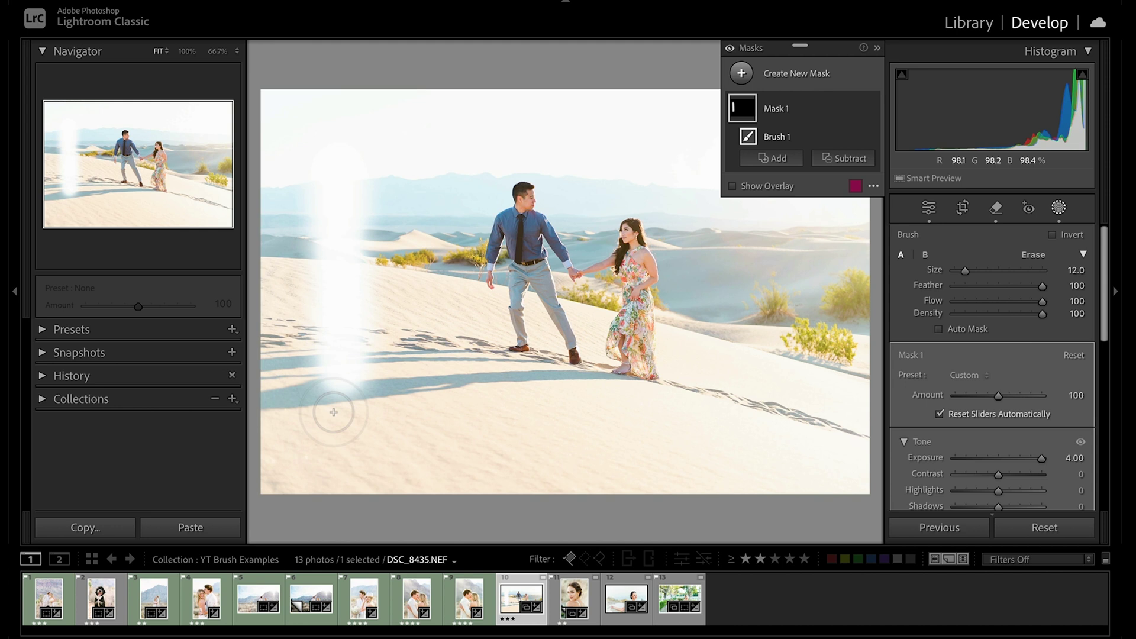
Lower brush Flow to 20, enlarge the brush to Size 18, then raise Flow back to 100
key(2)
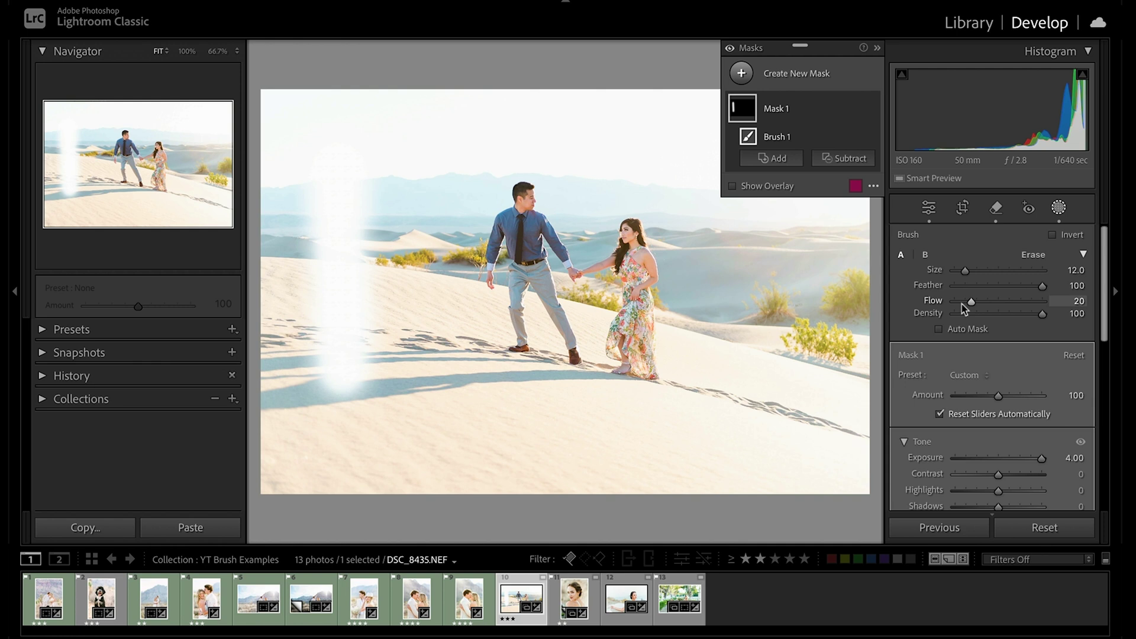
key(bracketright)
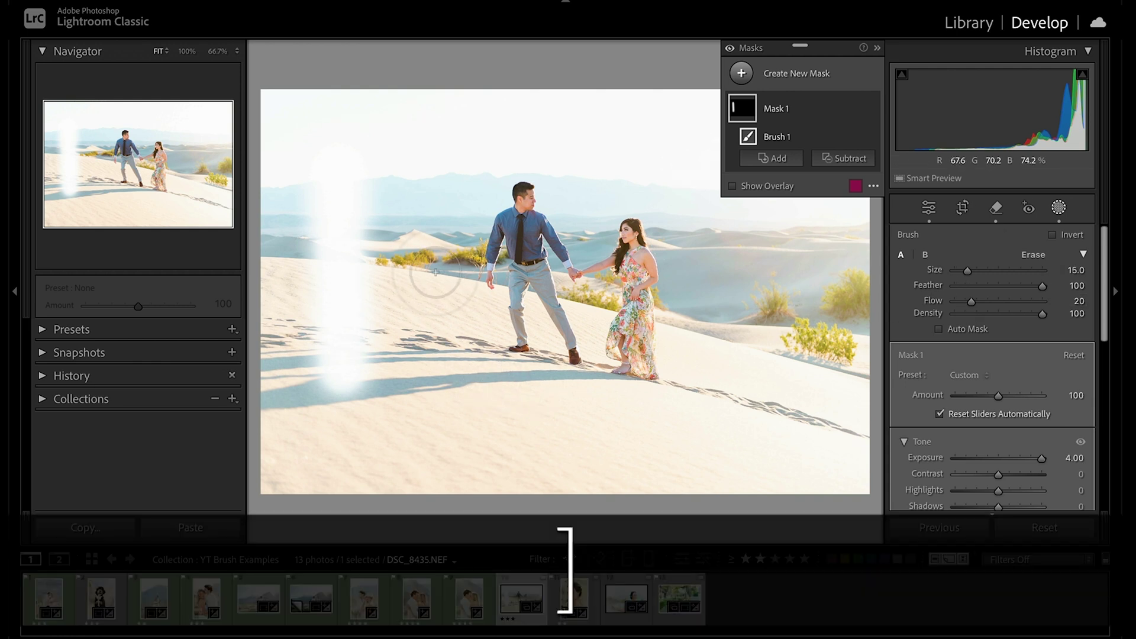
key(bracketright)
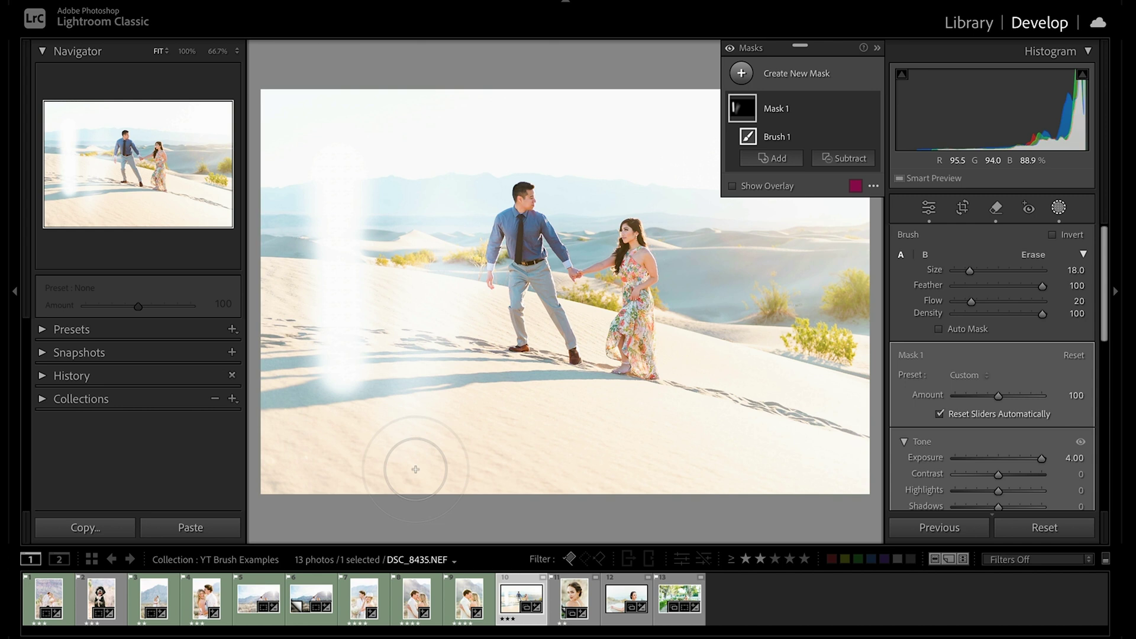
drag(972, 303, 1060, 301)
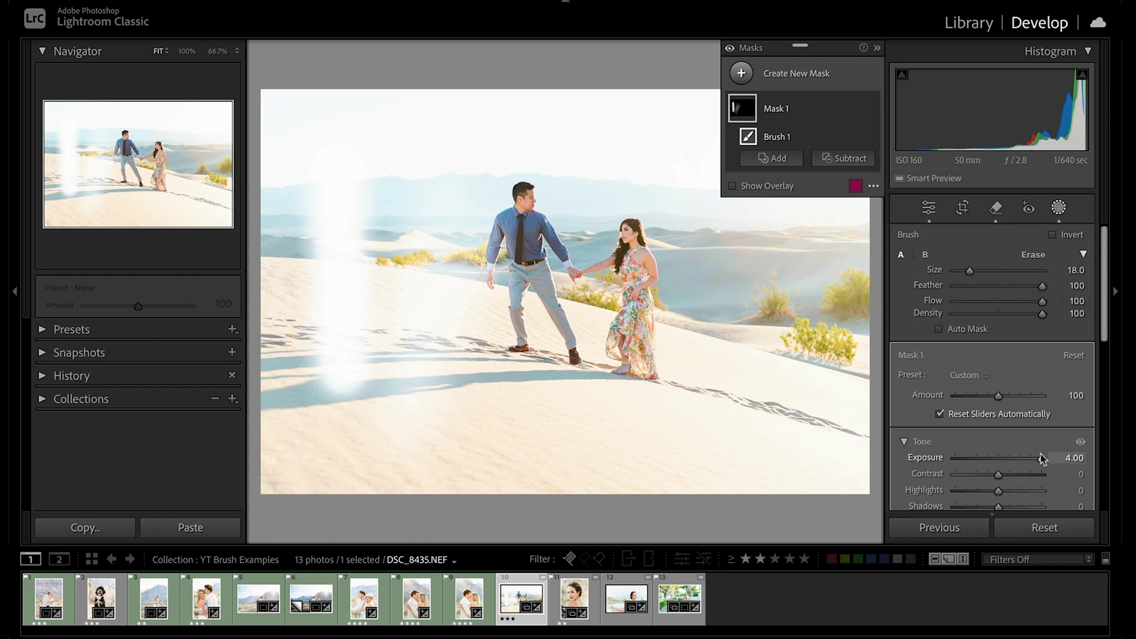
Set brush Density to 30 and paint a light haze over the dunes right of the bride
click(992, 314)
drag(992, 314, 981, 319)
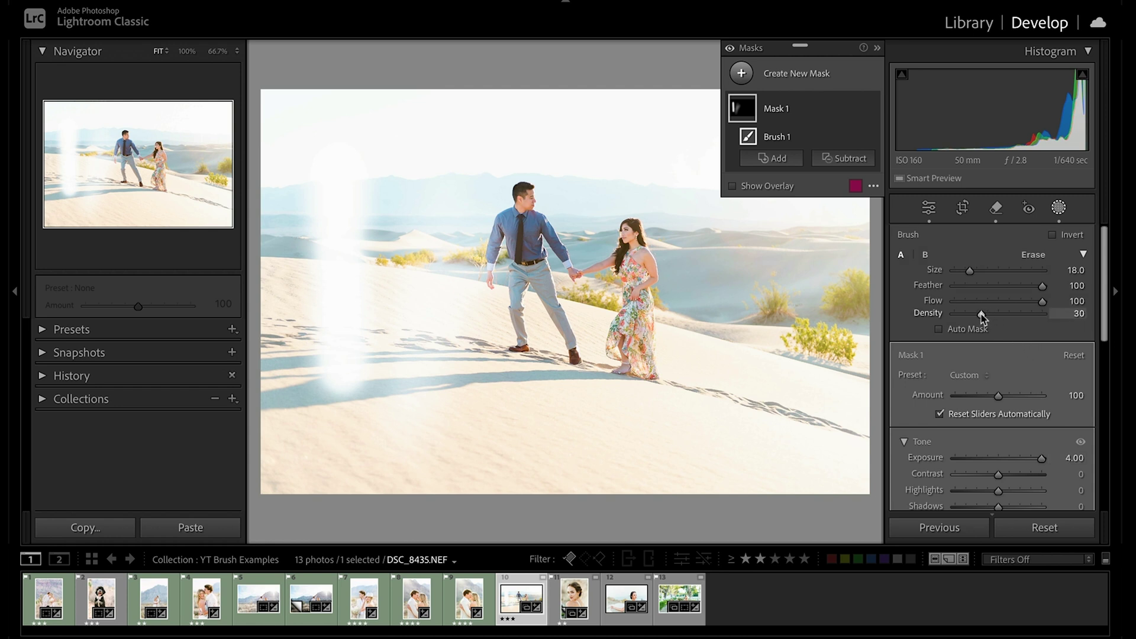
key([)
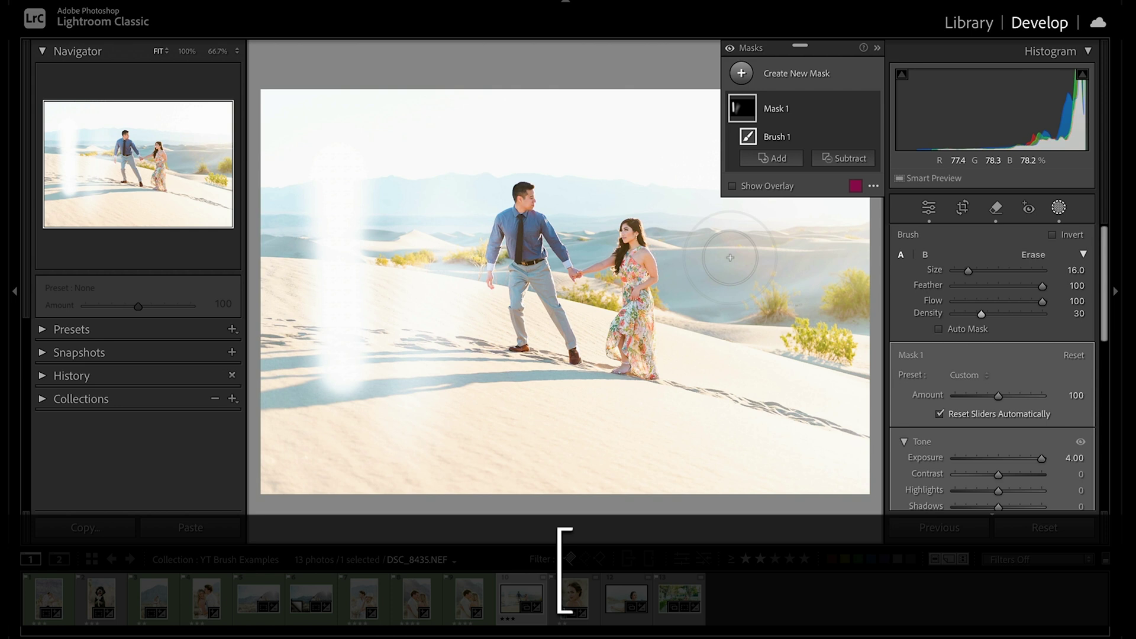
mouse_move(730, 257)
mouse_down()
mouse_move(730, 445)
mouse_move(745, 245)
mouse_move(741, 374)
mouse_move(722, 412)
mouse_move(718, 351)
mouse_move(722, 380)
mouse_move(739, 323)
mouse_move(735, 236)
mouse_move(766, 243)
mouse_move(744, 323)
mouse_move(725, 321)
mouse_move(715, 379)
mouse_move(728, 316)
mouse_up()
key([)
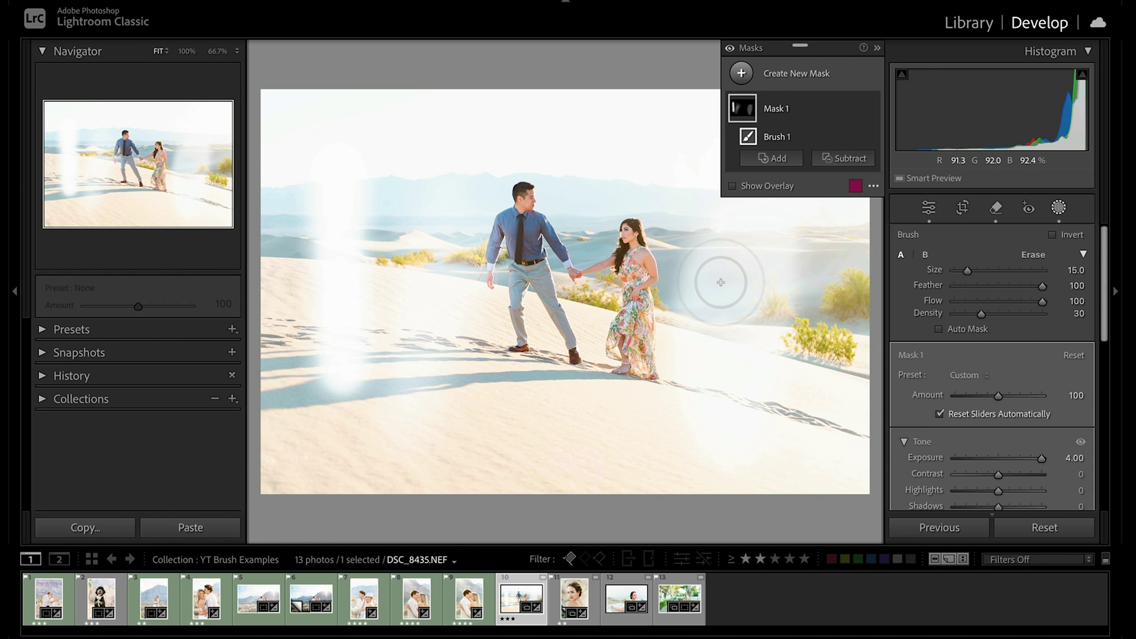
Erase the excess haze on the right dunes with the Alt eraser
key(alt)
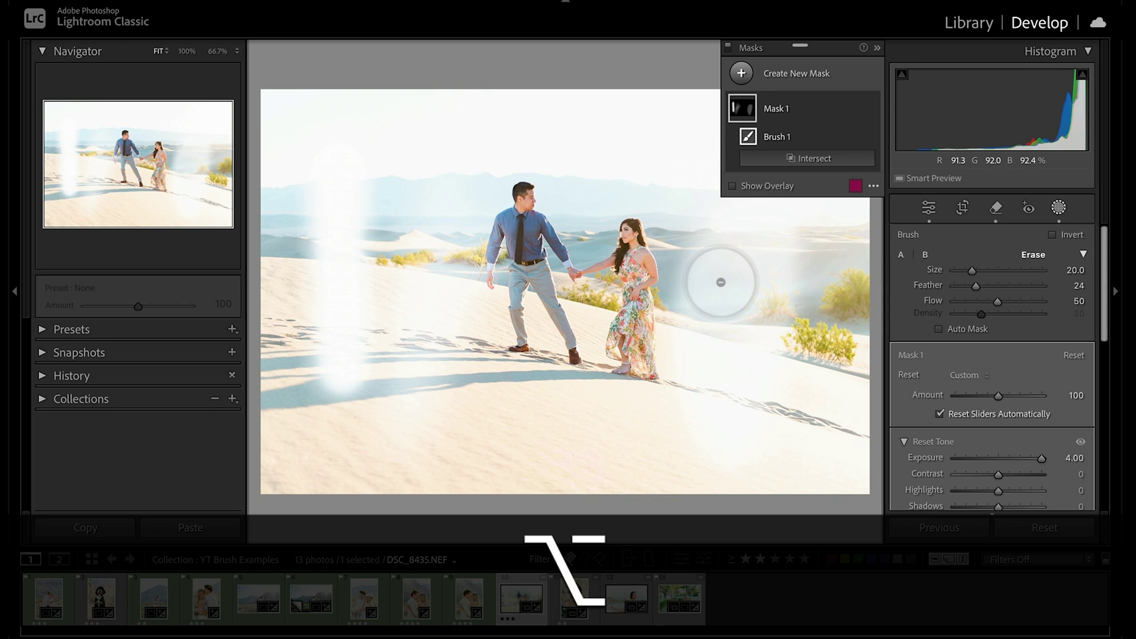
mouse_move(721, 282)
mouse_down()
mouse_move(721, 311)
mouse_move(712, 235)
mouse_move(708, 298)
mouse_move(686, 277)
mouse_move(682, 251)
mouse_move(705, 305)
mouse_move(713, 265)
mouse_move(713, 293)
mouse_move(731, 270)
mouse_move(709, 225)
mouse_move(692, 288)
mouse_up()
key(alt)
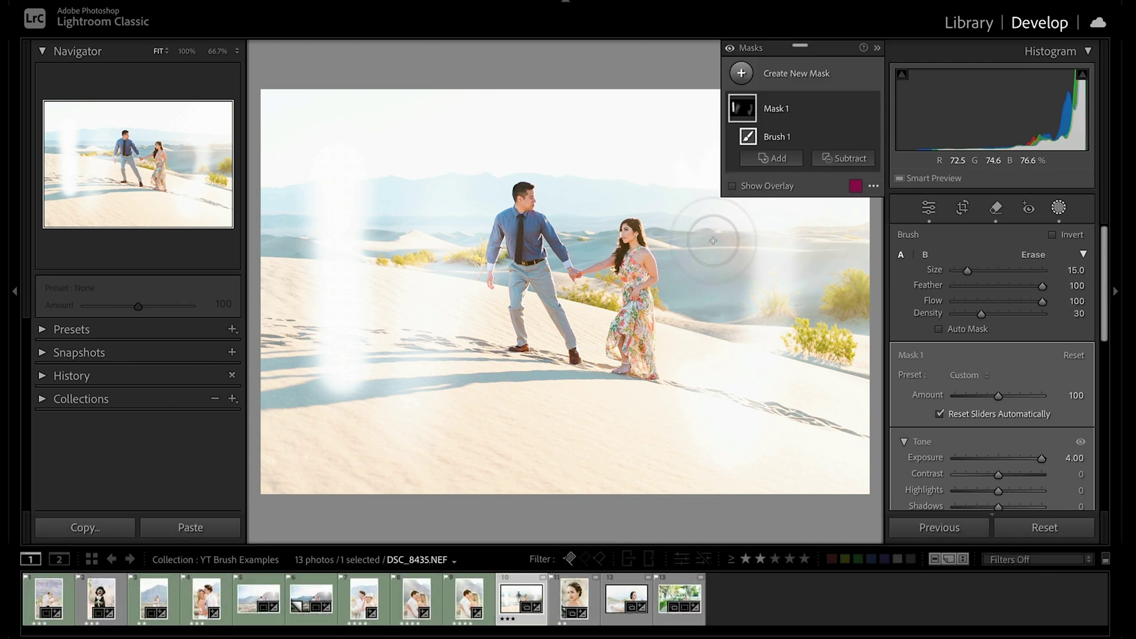
Toggle the mask overlay on and off to check the haze coverage, then put away the Masks panel
click(732, 186)
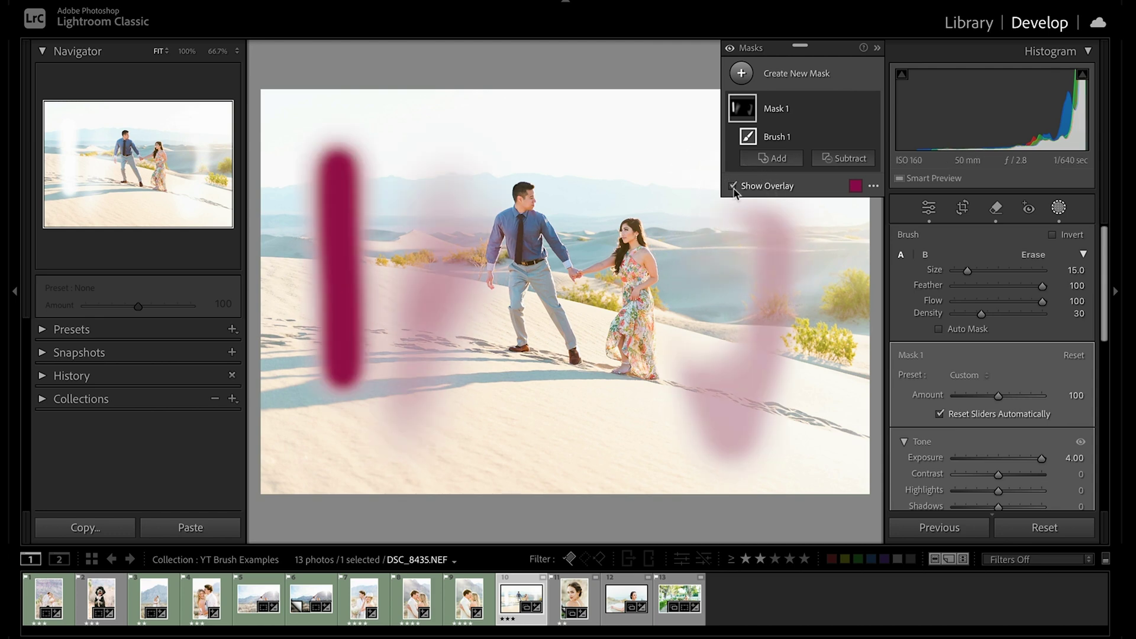
click(732, 186)
click(733, 187)
click(733, 186)
key(o)
key(o)
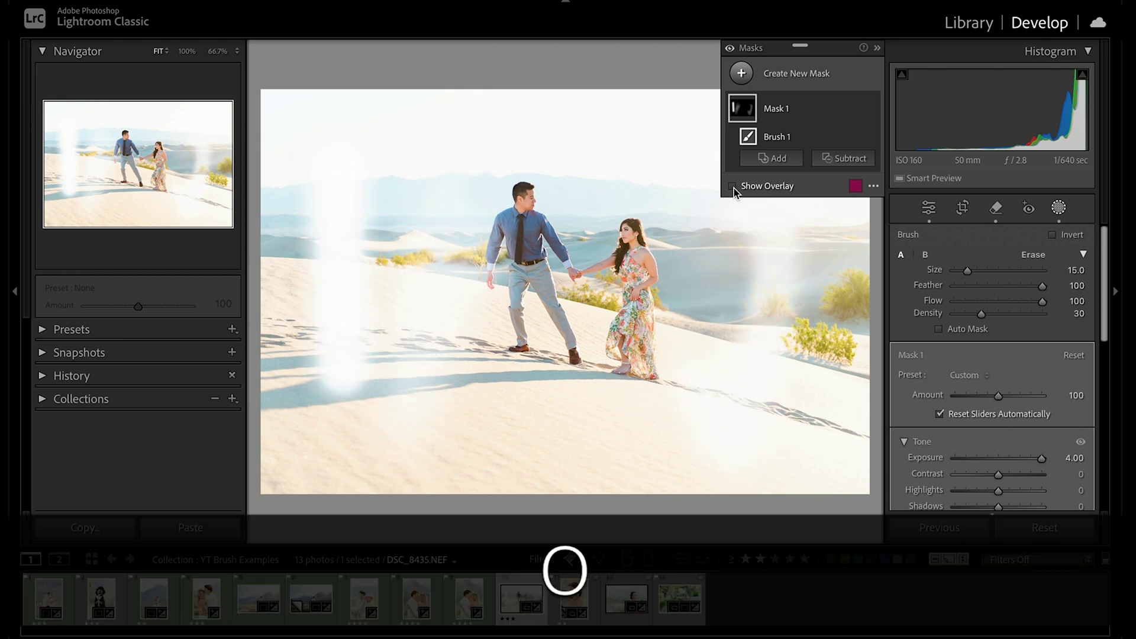
key(o)
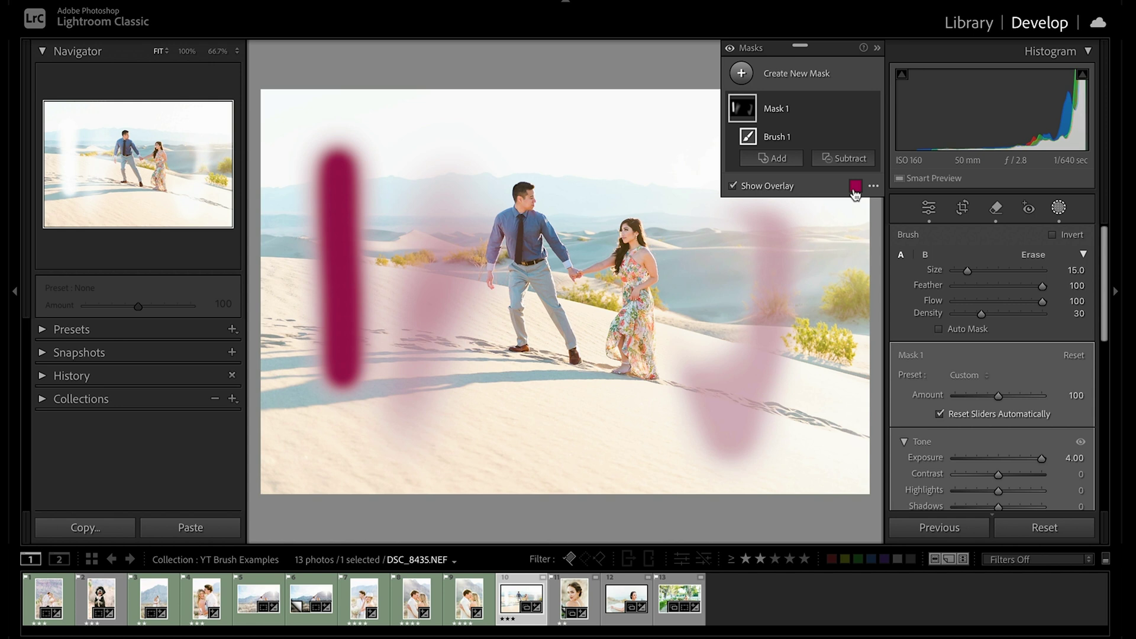
key(o)
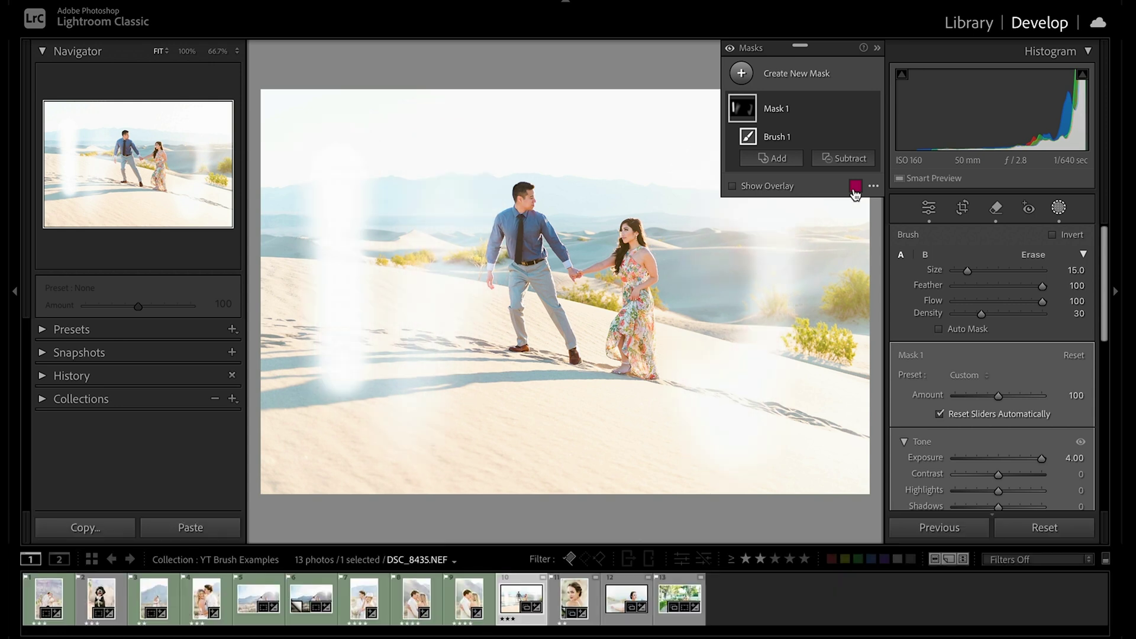
key(shift+w)
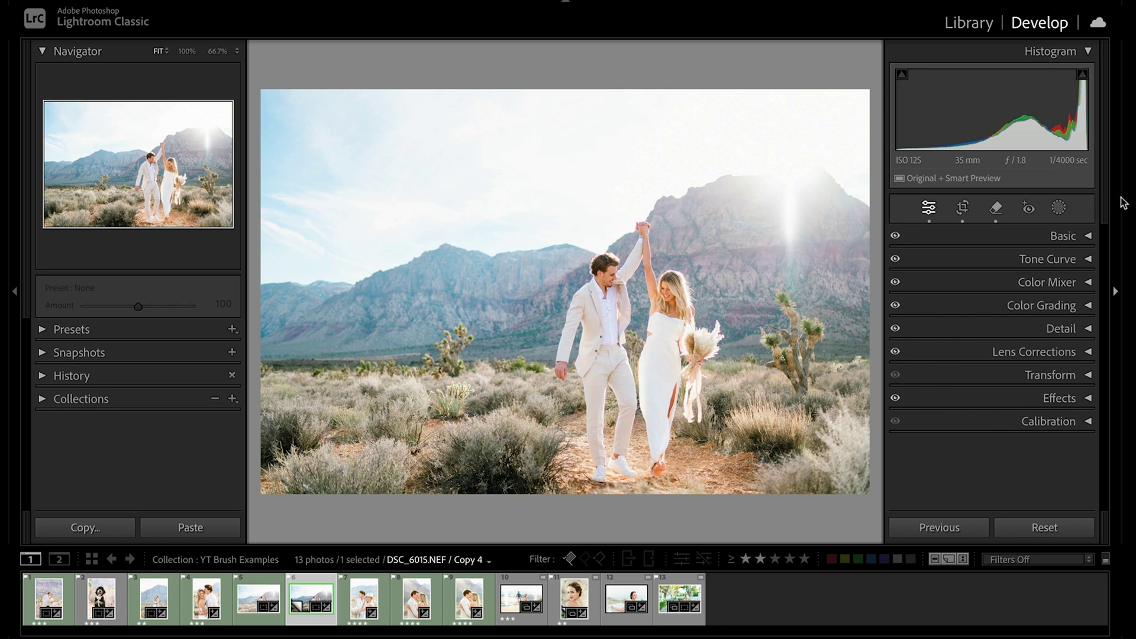
Expand and collapse the Basic panel, then bring up the Add New Mask options with Shift+W
click(1090, 236)
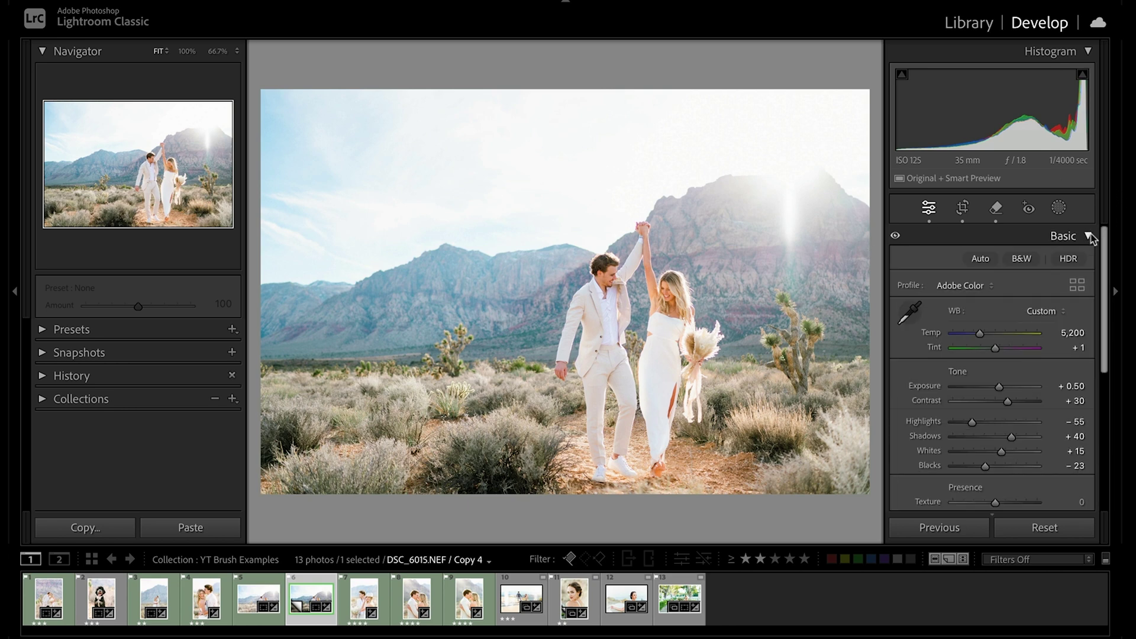
click(1089, 236)
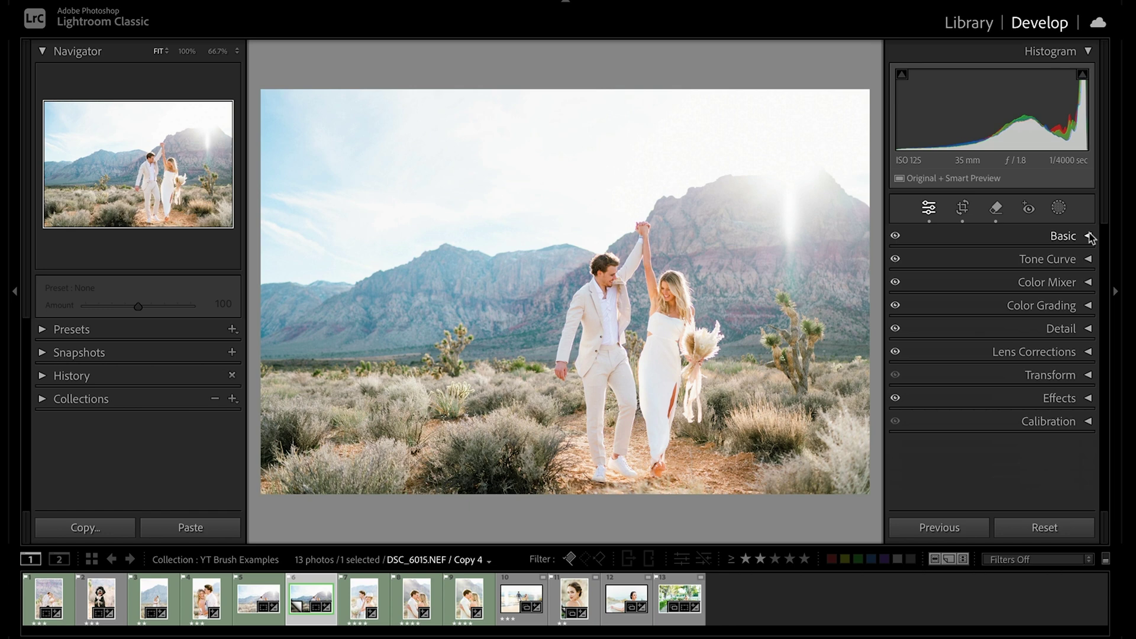
key(shift+w)
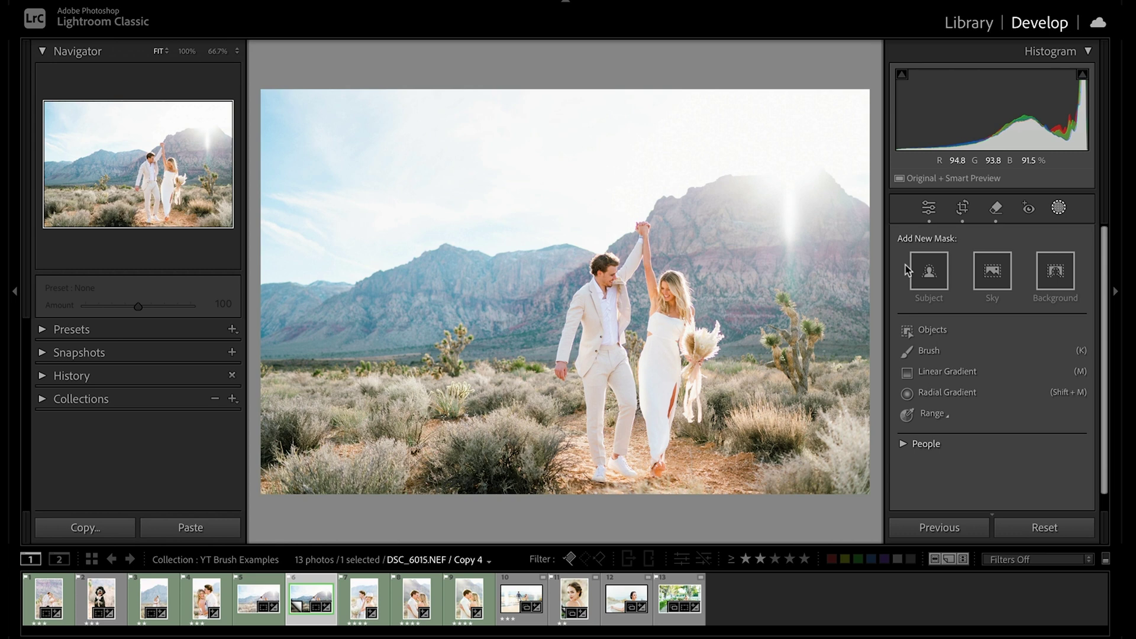
Add a Select Background mask to the mountain photo and raise its Shadows to 35
click(1065, 264)
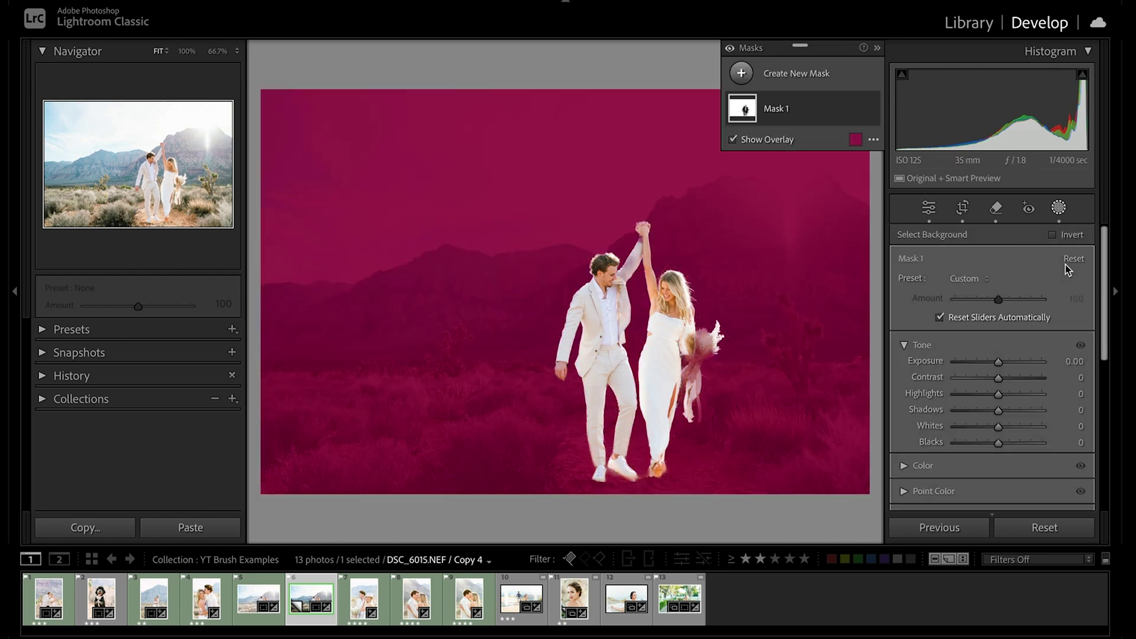
click(789, 74)
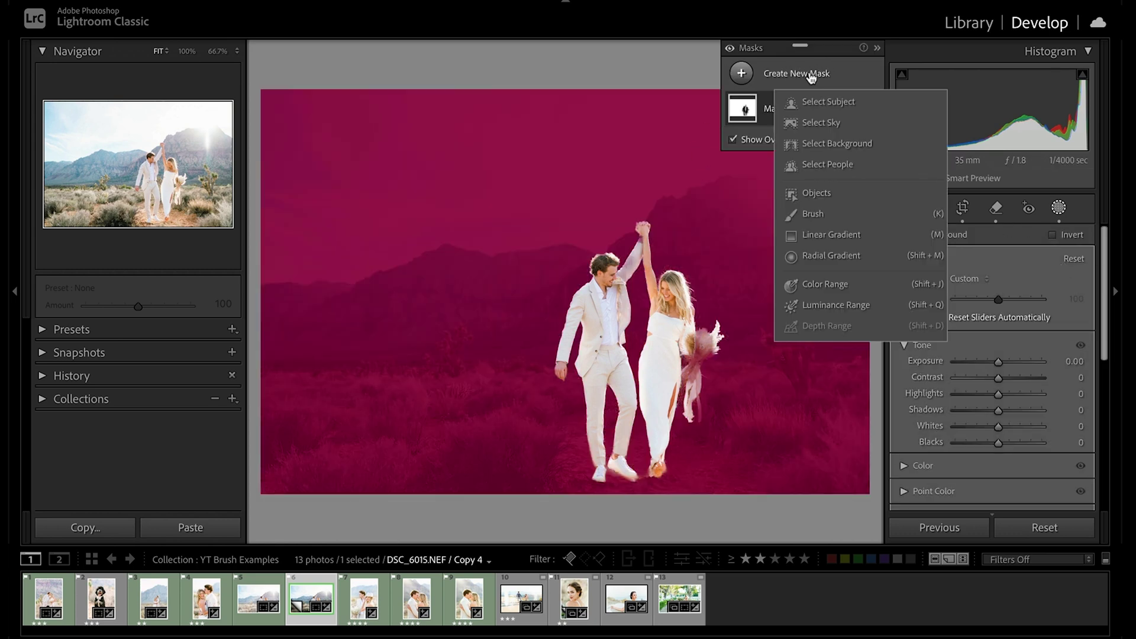
click(583, 277)
drag(1018, 412, 1015, 413)
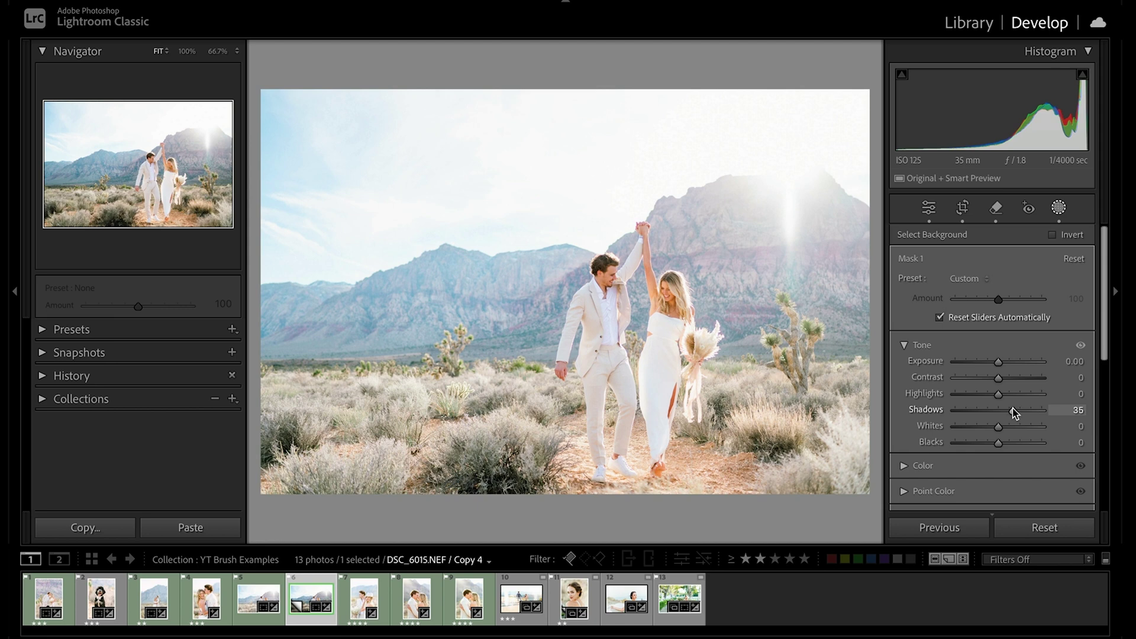
drag(1014, 413, 1015, 412)
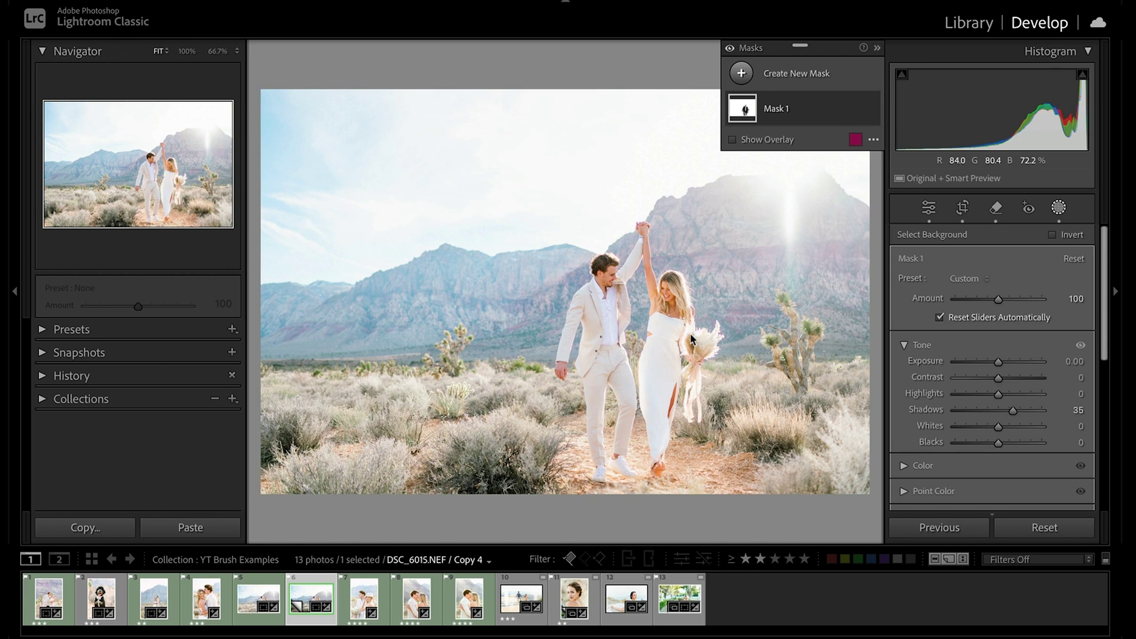
Start a brush mask with Shadows 43, Exposure 0.33 and Contrast -15, and reset Flow and Density to 100
key(k)
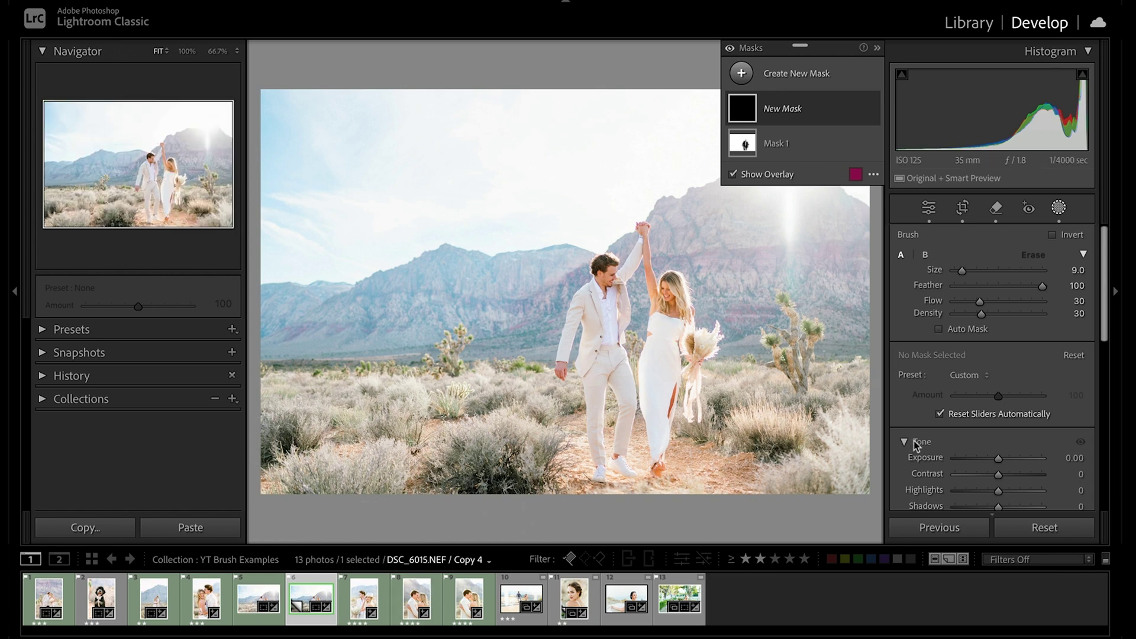
scroll(916, 438, down, 3)
scroll(913, 432, down, 2)
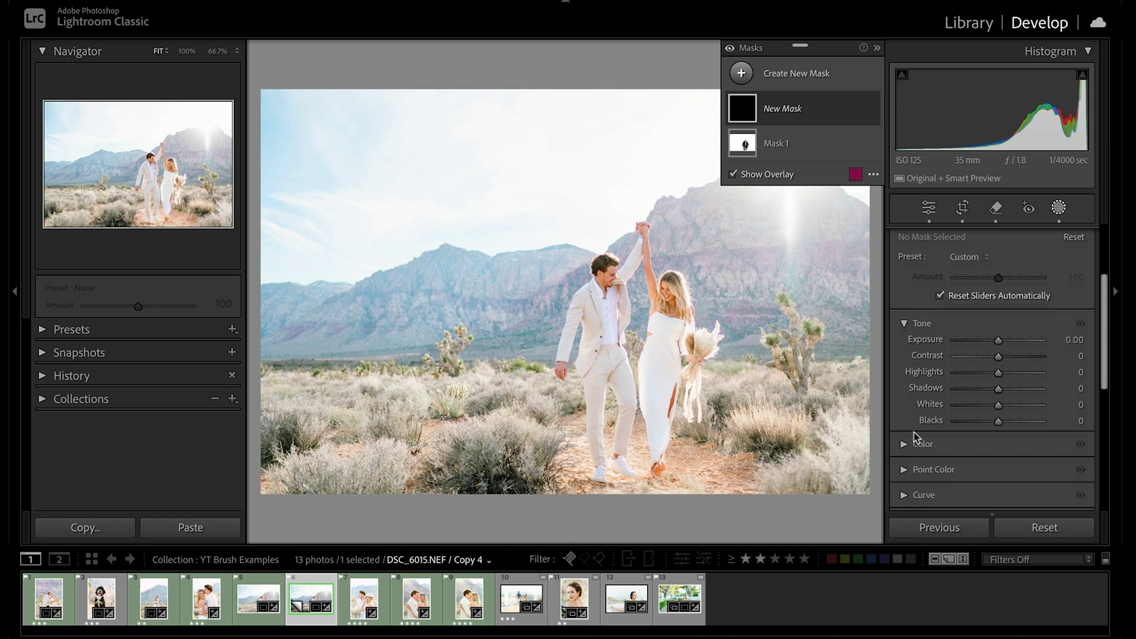
drag(998, 392, 1019, 395)
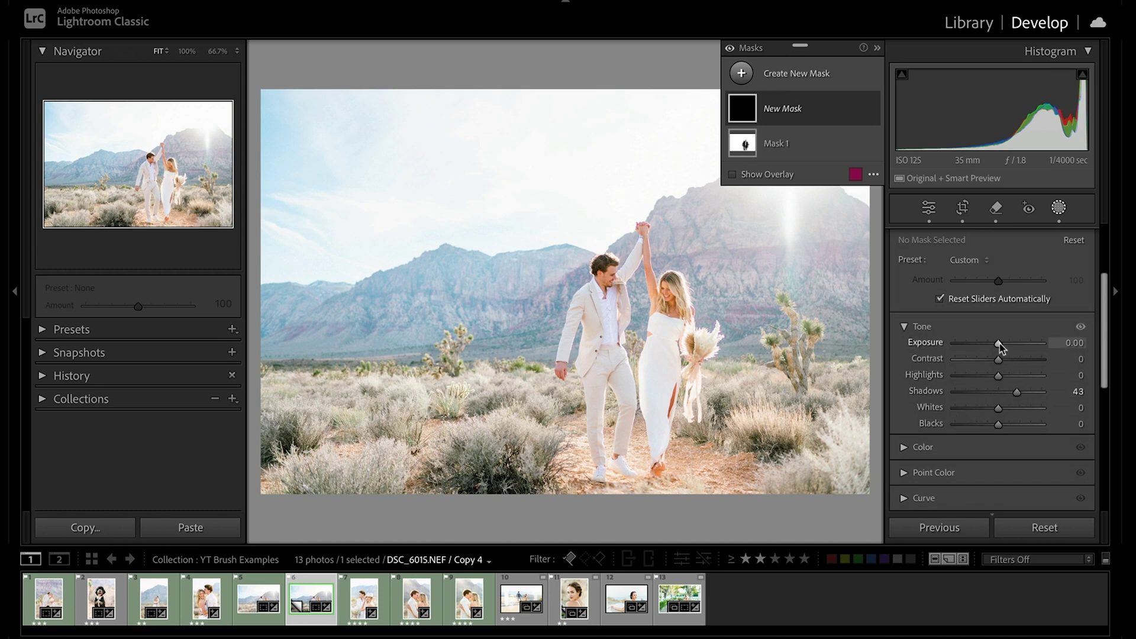
drag(1000, 343, 997, 360)
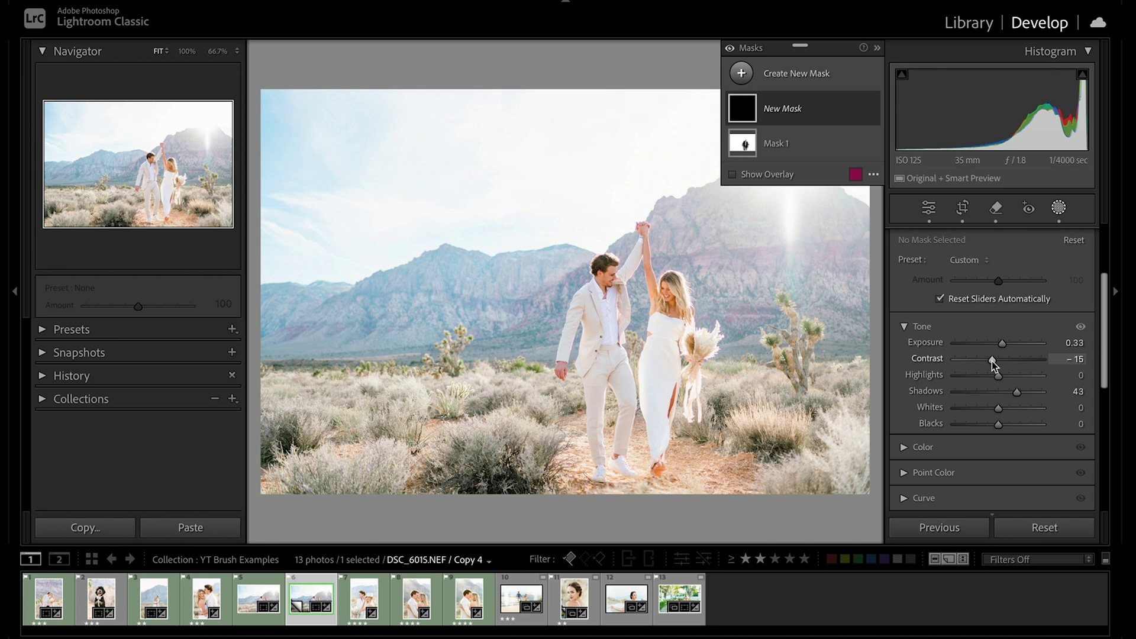
scroll(1007, 285, up, 4)
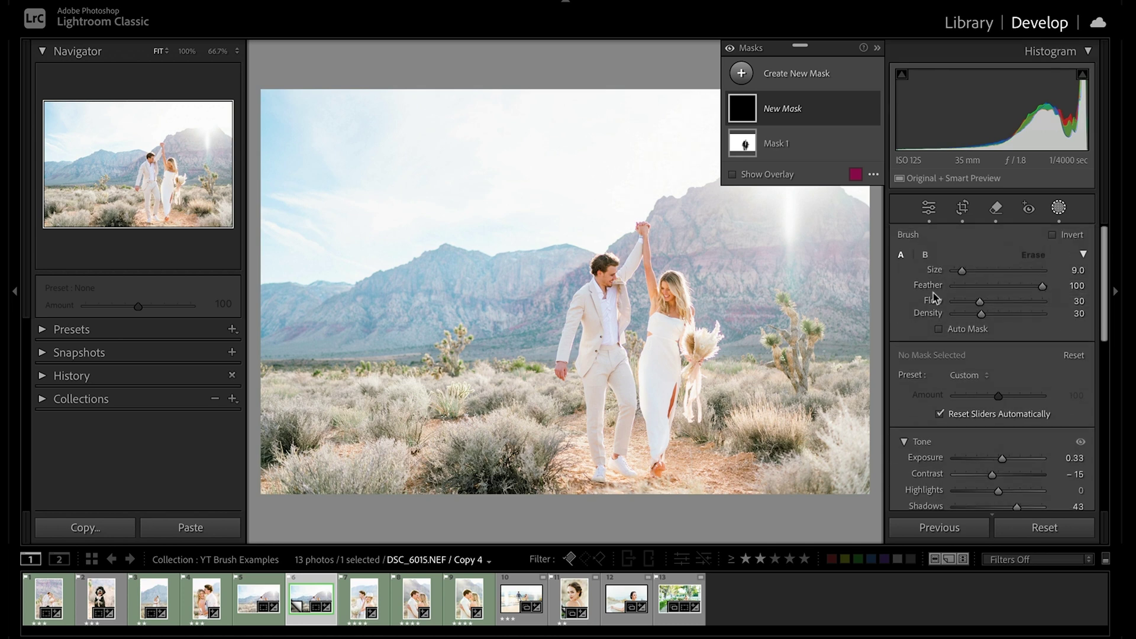
double_click(934, 302)
double_click(932, 315)
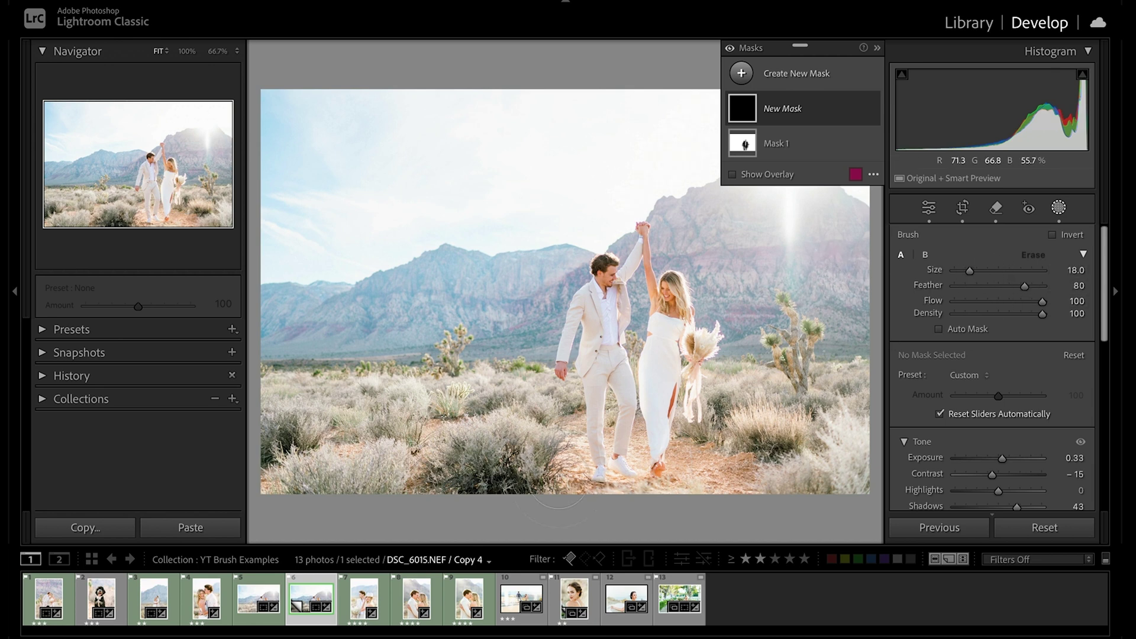
Resize the brush and paint a brightening stroke along the foreground
scroll(574, 461, up, 2)
key(shift+bracketleft)
key(8)
mouse_move(517, 487)
mouse_down()
mouse_move(453, 488)
mouse_move(525, 487)
mouse_move(497, 483)
mouse_up()
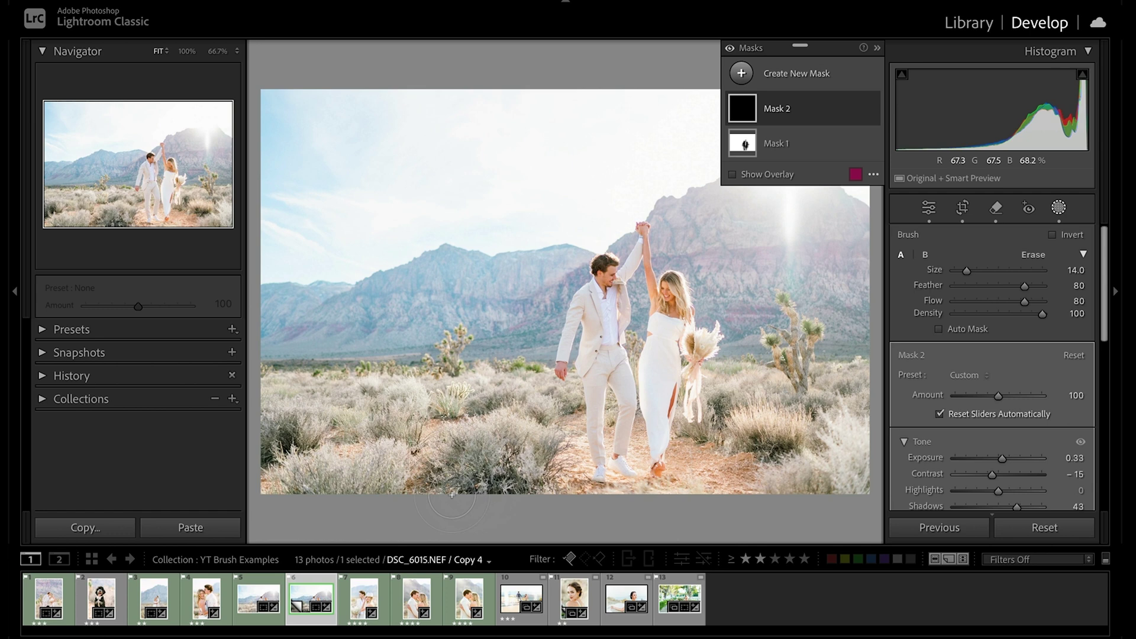
Set the brush flow to 70 and raise the mask's Blacks to 42
scroll(468, 485, down, 3)
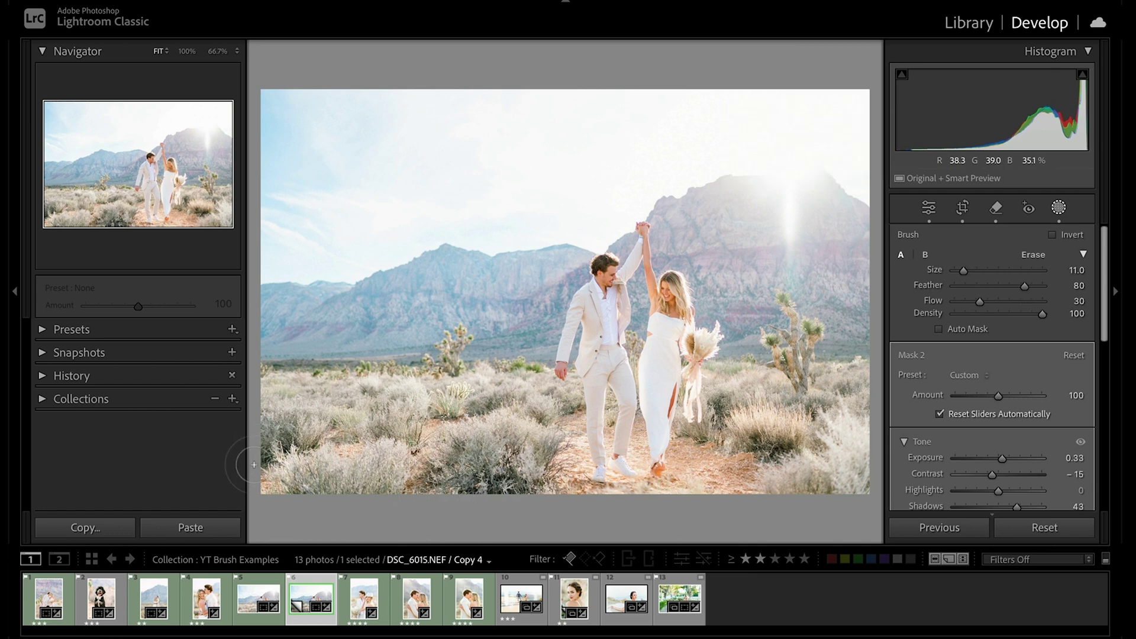
scroll(357, 454, up, 3)
key(5)
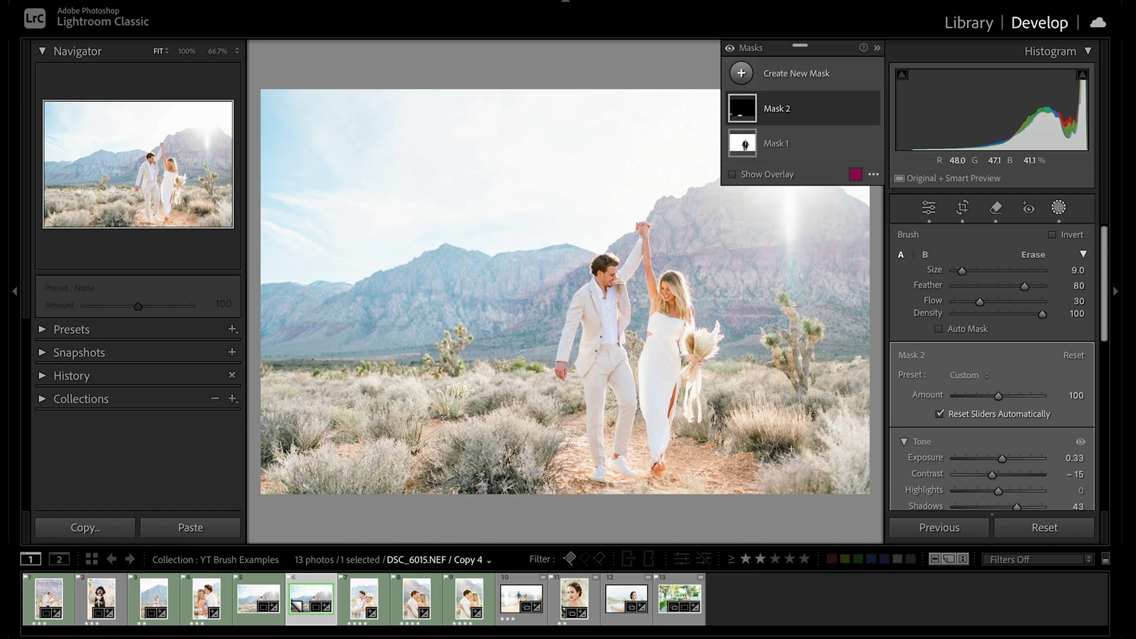
scroll(787, 450, down, 2)
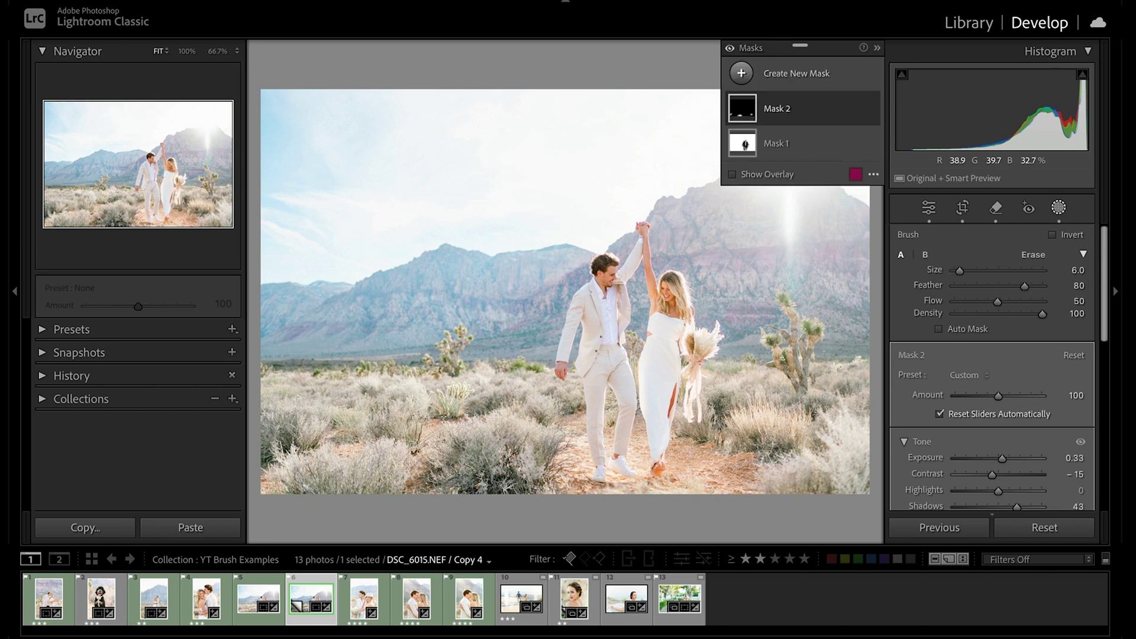
scroll(761, 441, down, 3)
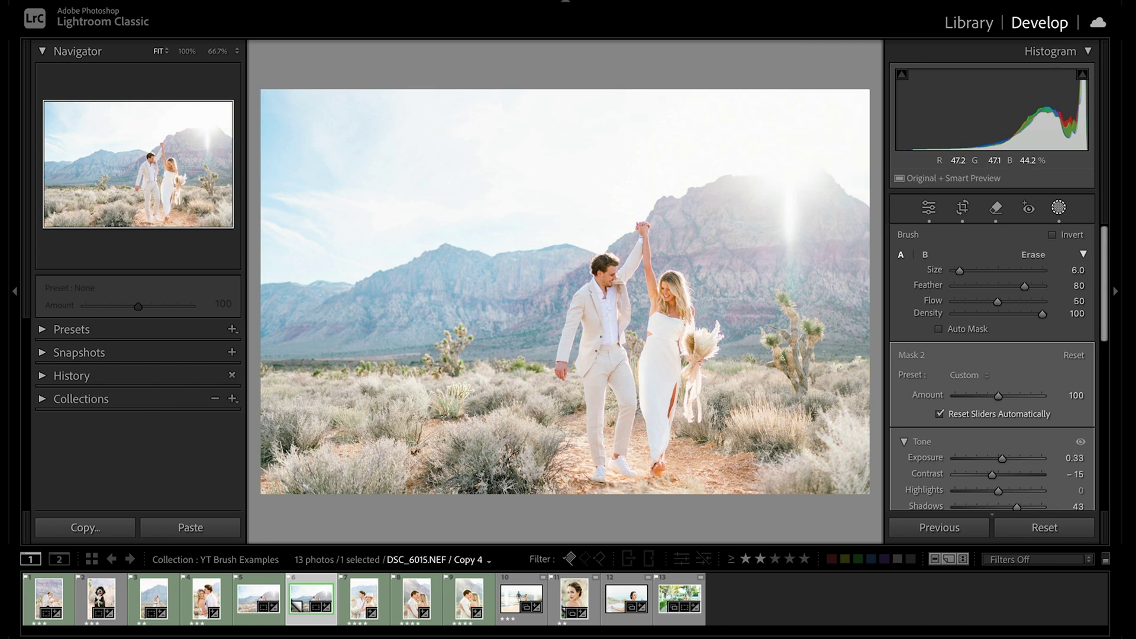
scroll(722, 410, up, 1)
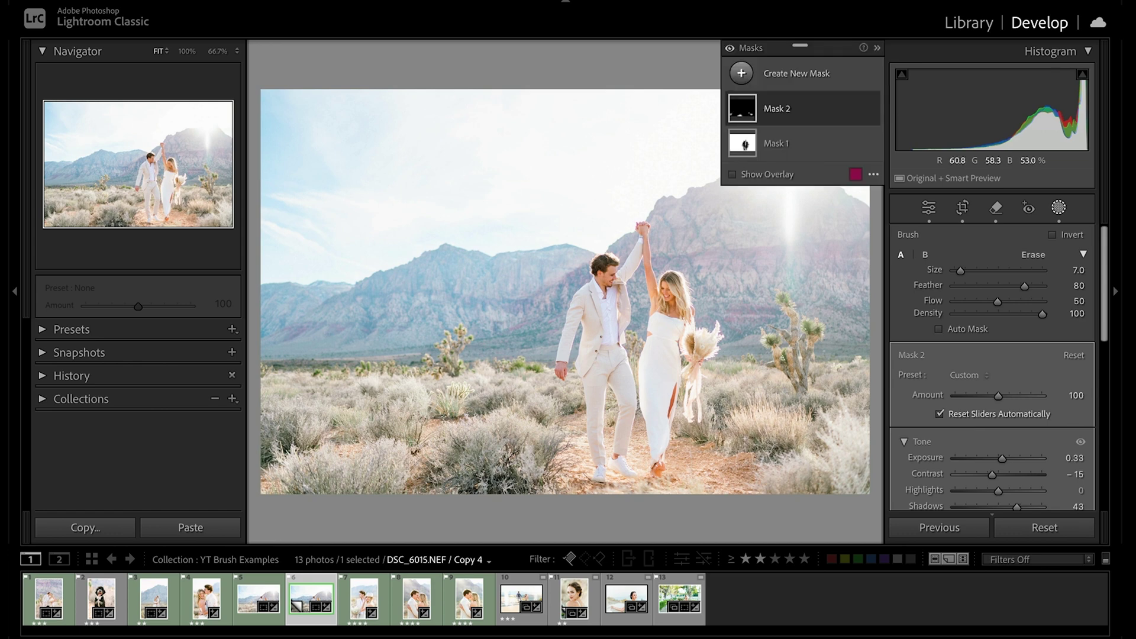
key(4)
scroll(827, 401, up, 3)
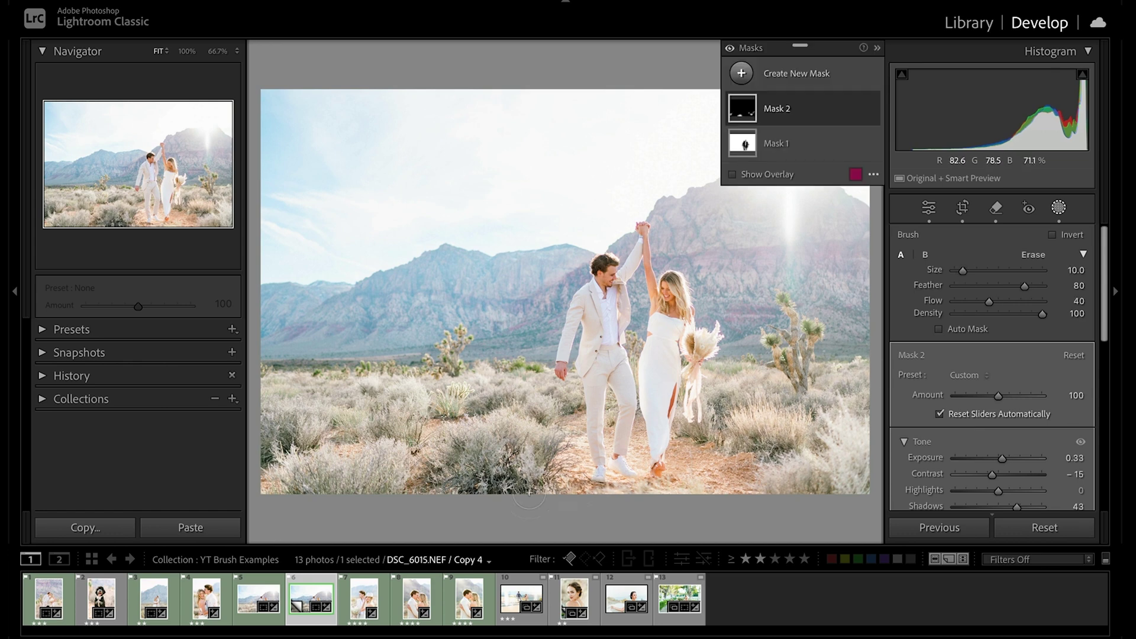
scroll(515, 495, up, 4)
key(7)
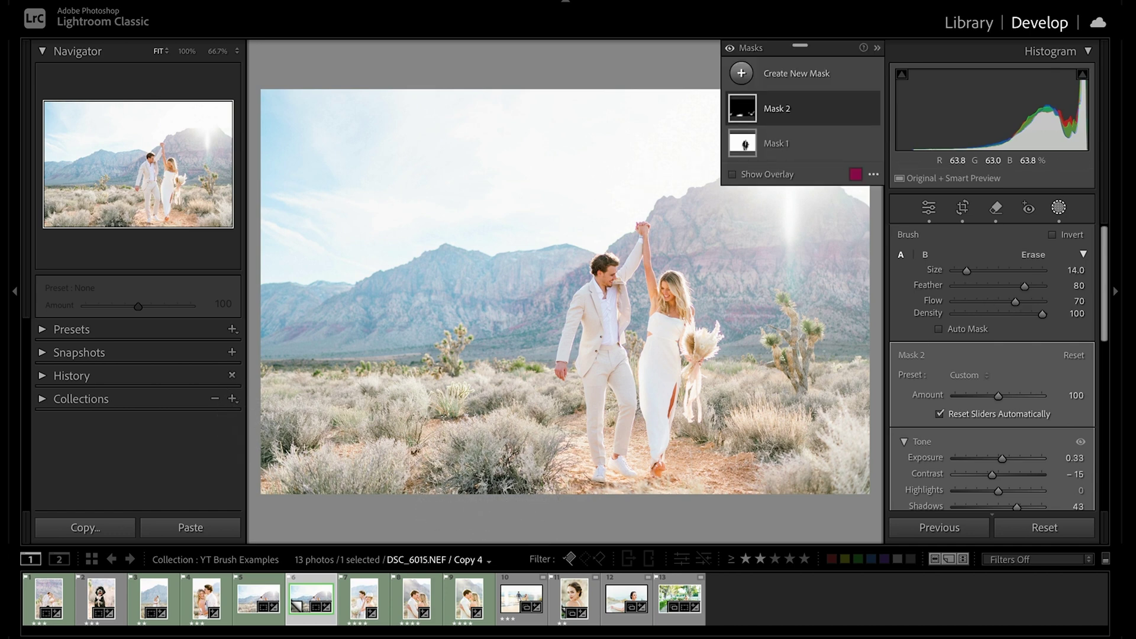
scroll(912, 390, down, 5)
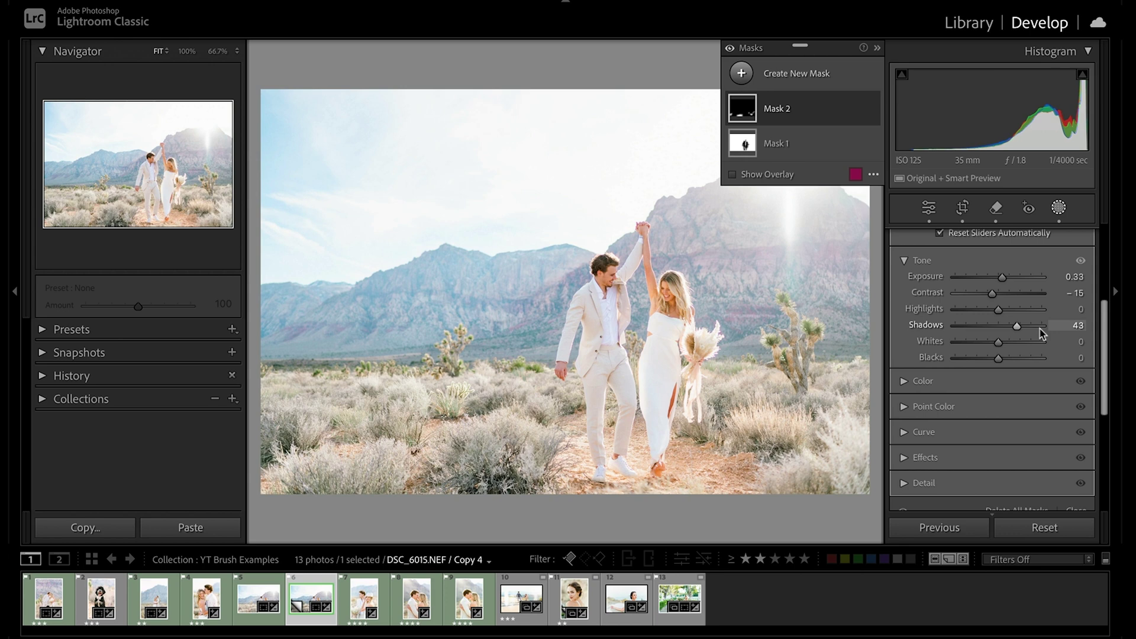
drag(1001, 358, 1017, 330)
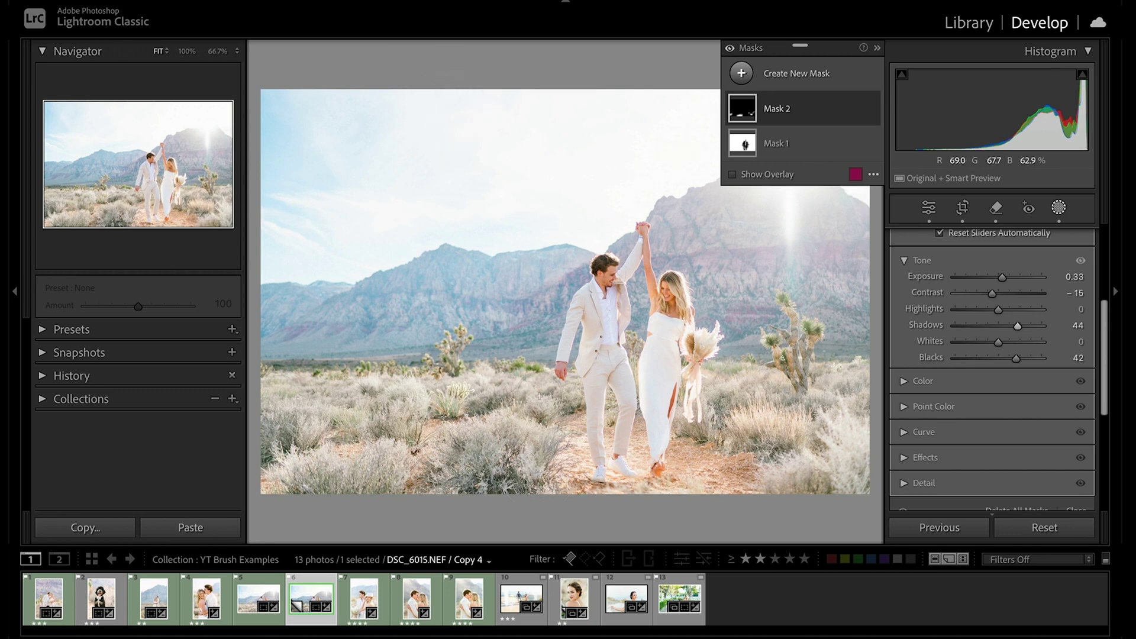
Create a new brush mask with Temp 20, Shadows 25 and Exposure 0.19, then collapse the mask list
key(k)
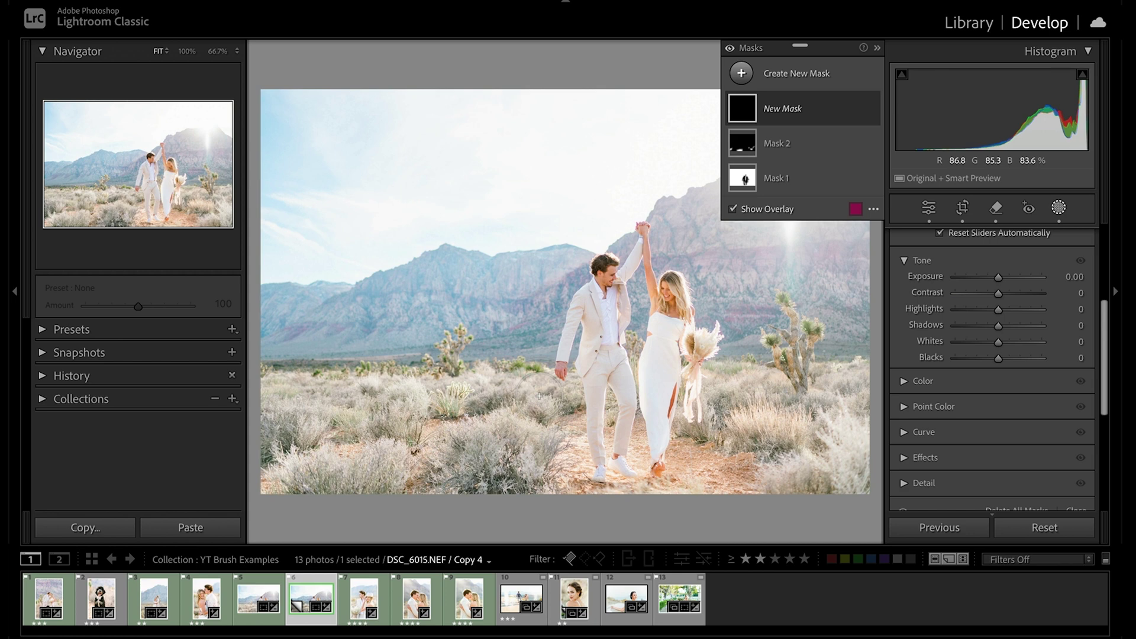
scroll(1015, 323, up, 5)
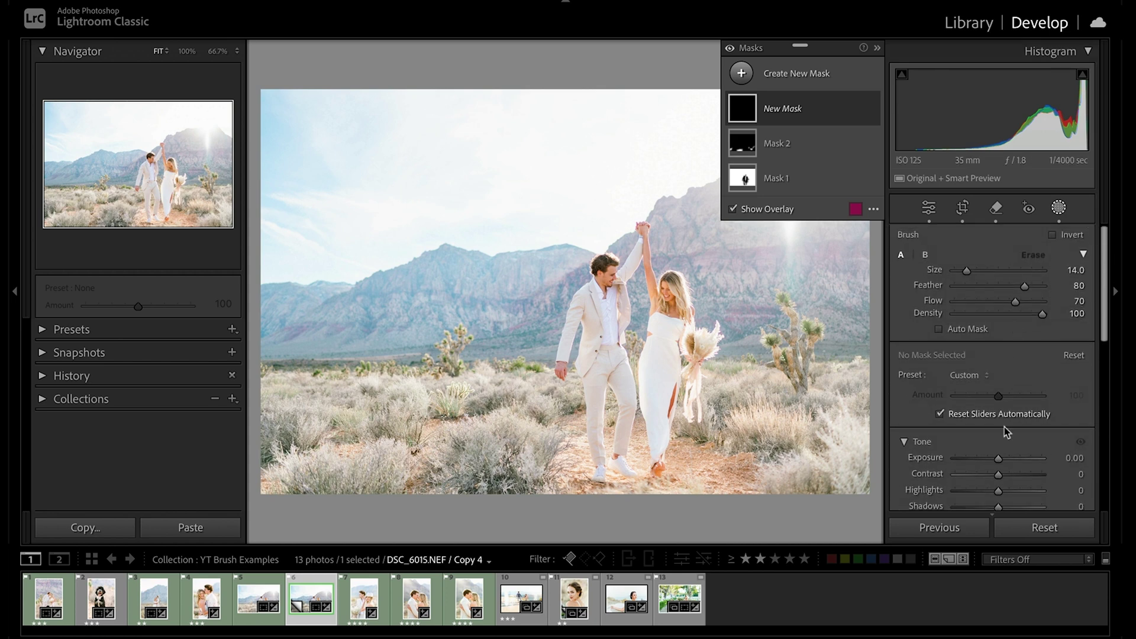
scroll(1004, 438, down, 5)
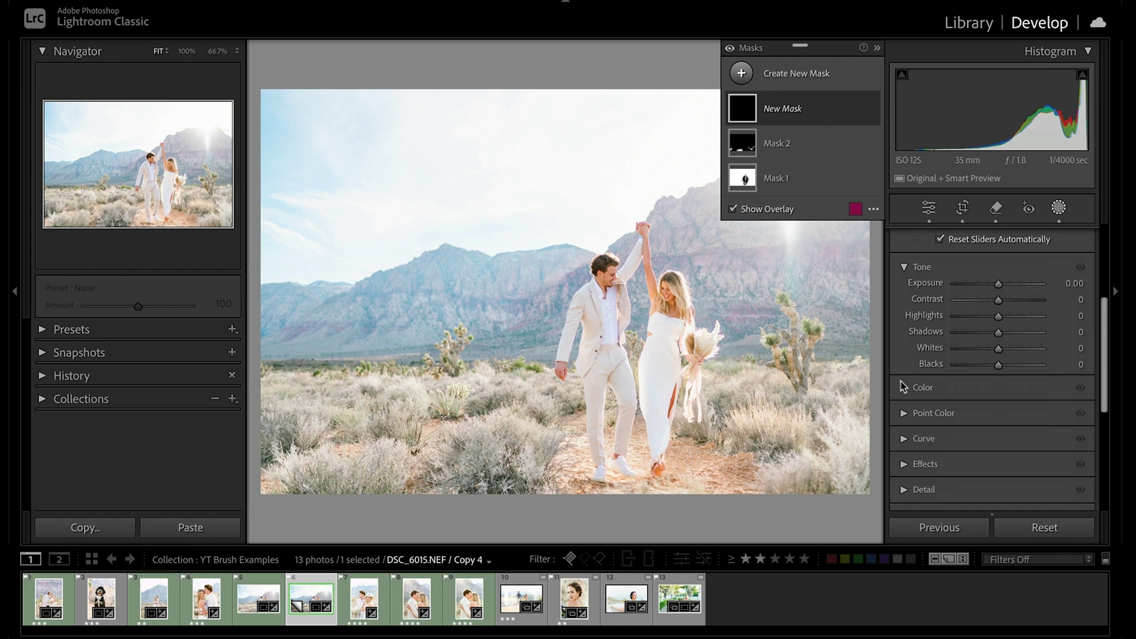
click(902, 386)
drag(999, 403, 1008, 410)
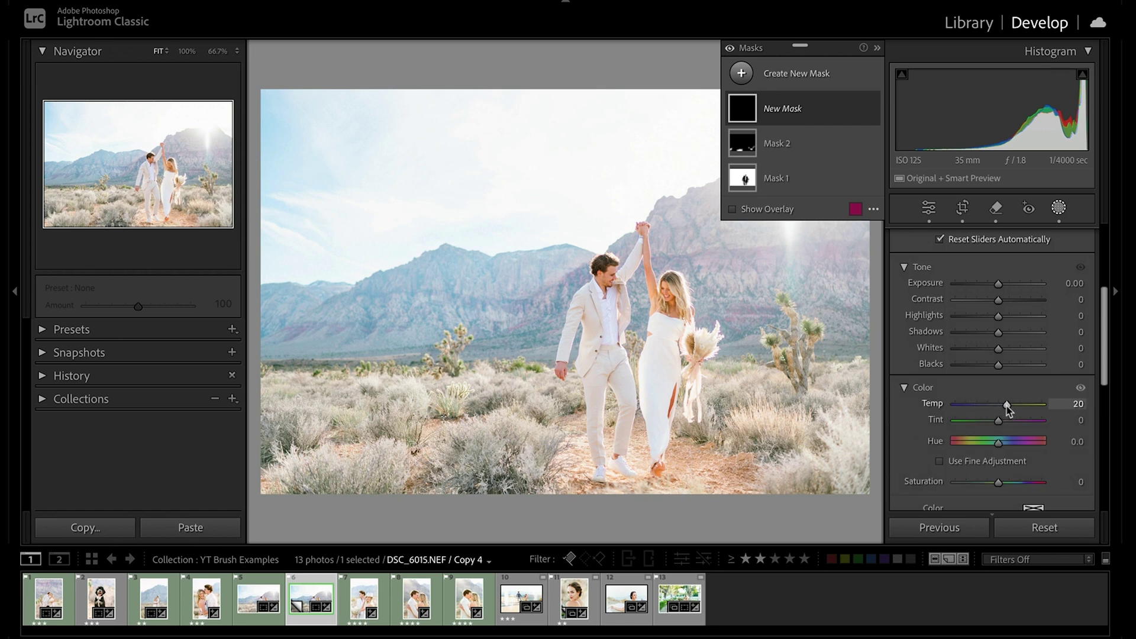
scroll(1001, 379, up, 1)
drag(1006, 357, 1010, 357)
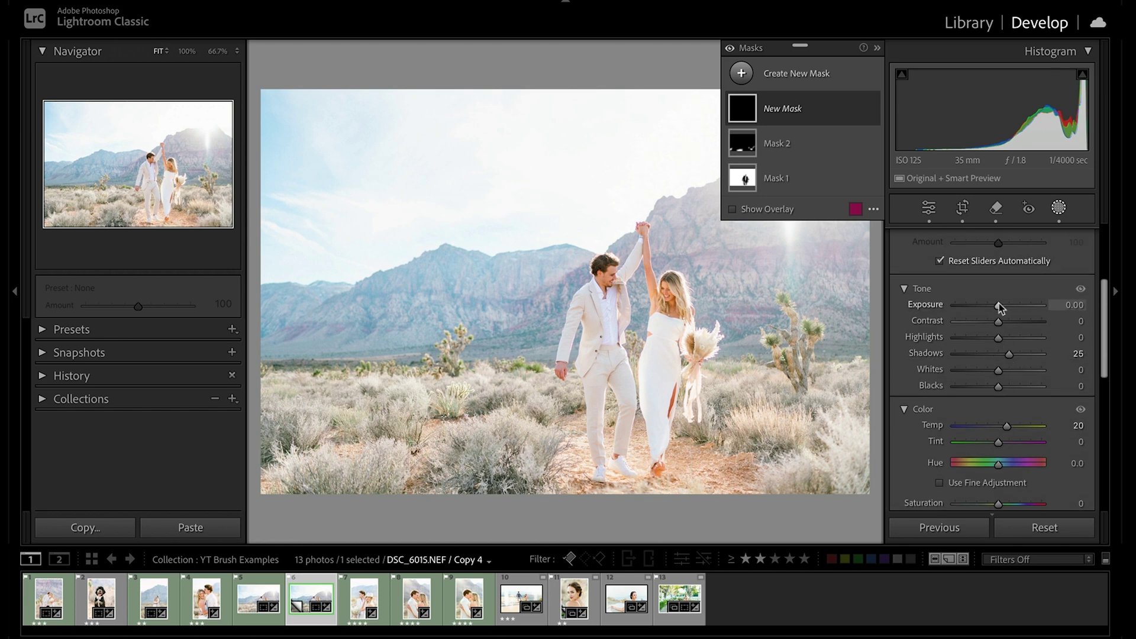
drag(999, 304, 1000, 307)
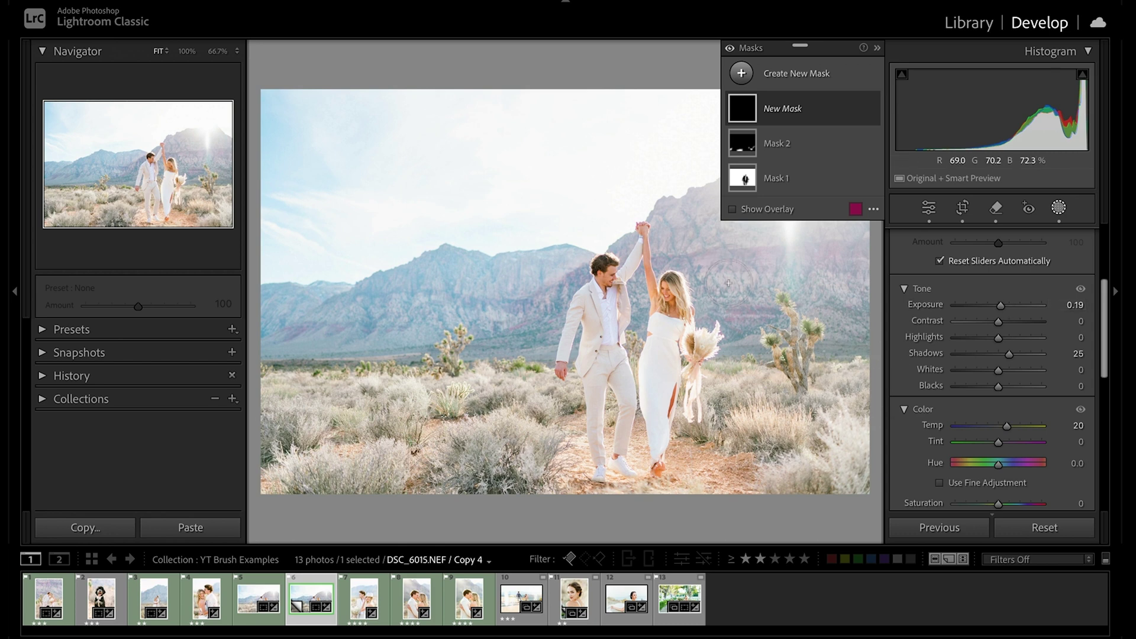
scroll(729, 283, up, 4)
click(878, 48)
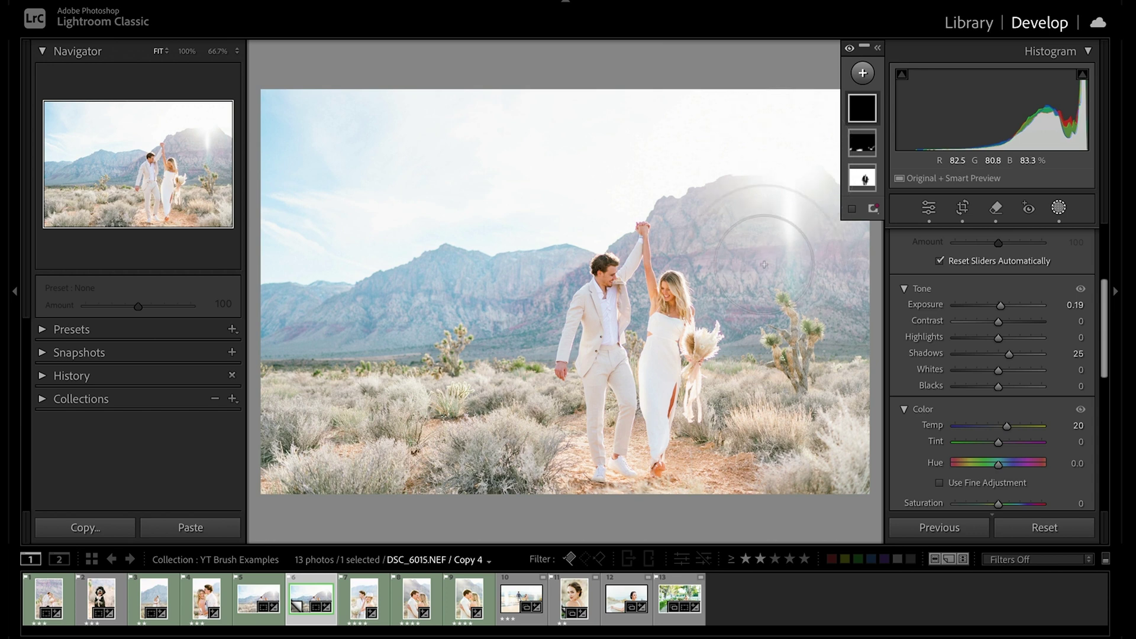
Paint warm haze strokes across the sky, mountains and background surrounding the couple
scroll(781, 272, up, 3)
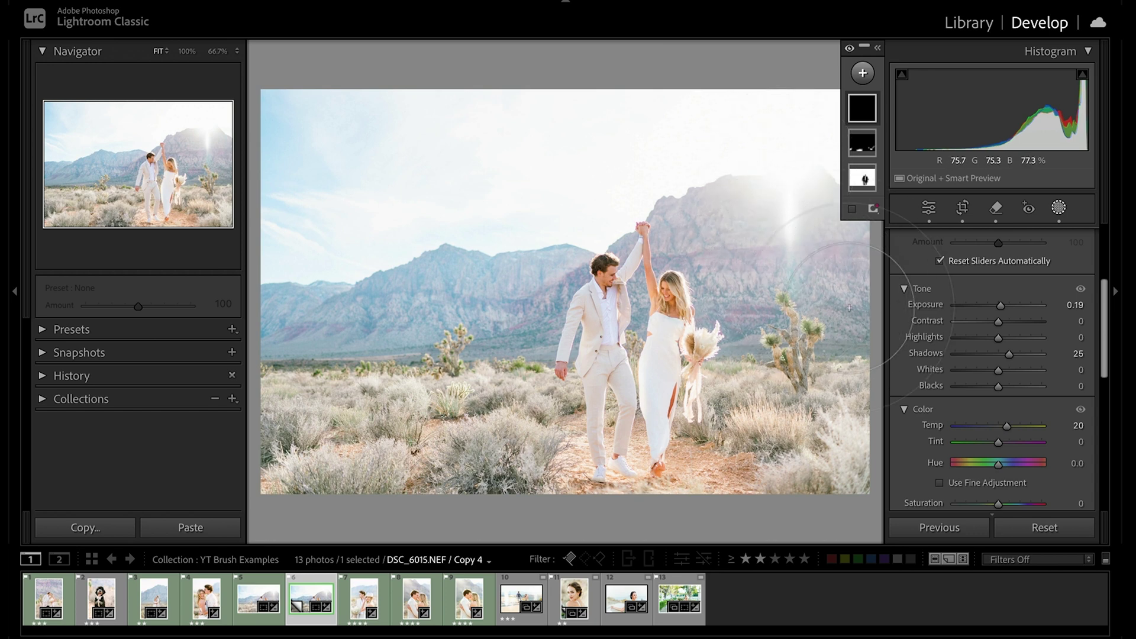
mouse_move(787, 367)
mouse_down()
mouse_move(848, 416)
mouse_move(788, 279)
mouse_move(740, 207)
mouse_up()
mouse_move(626, 225)
mouse_down()
mouse_move(674, 236)
mouse_move(379, 324)
mouse_move(345, 363)
mouse_move(718, 316)
mouse_move(246, 261)
mouse_move(301, 283)
mouse_move(440, 298)
mouse_move(356, 362)
mouse_move(178, 363)
mouse_up()
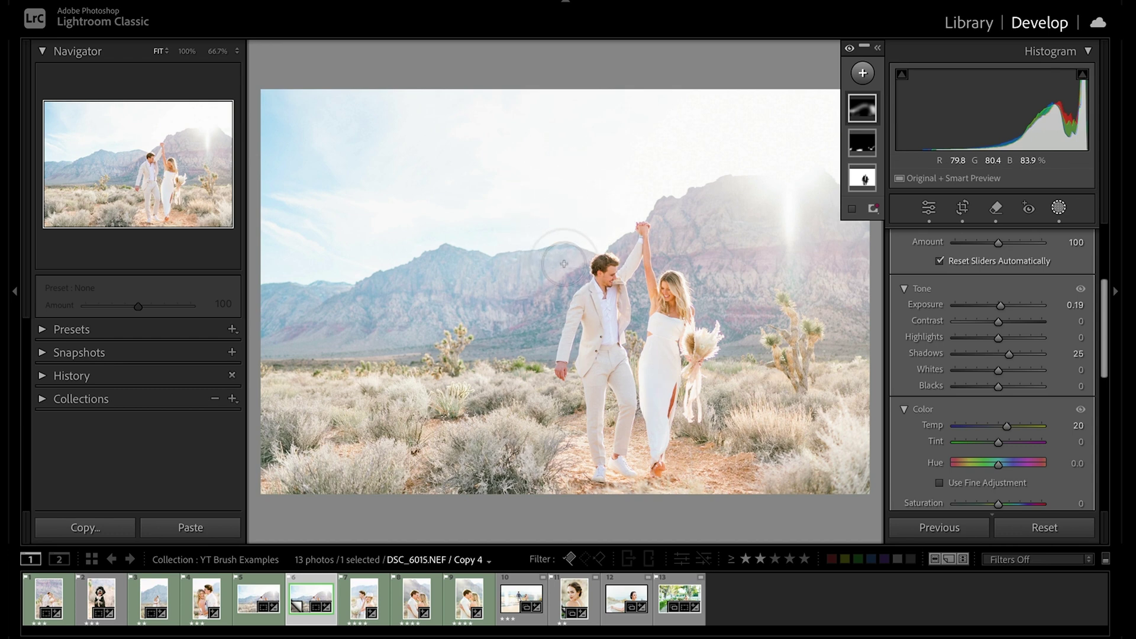
scroll(569, 260, down, 3)
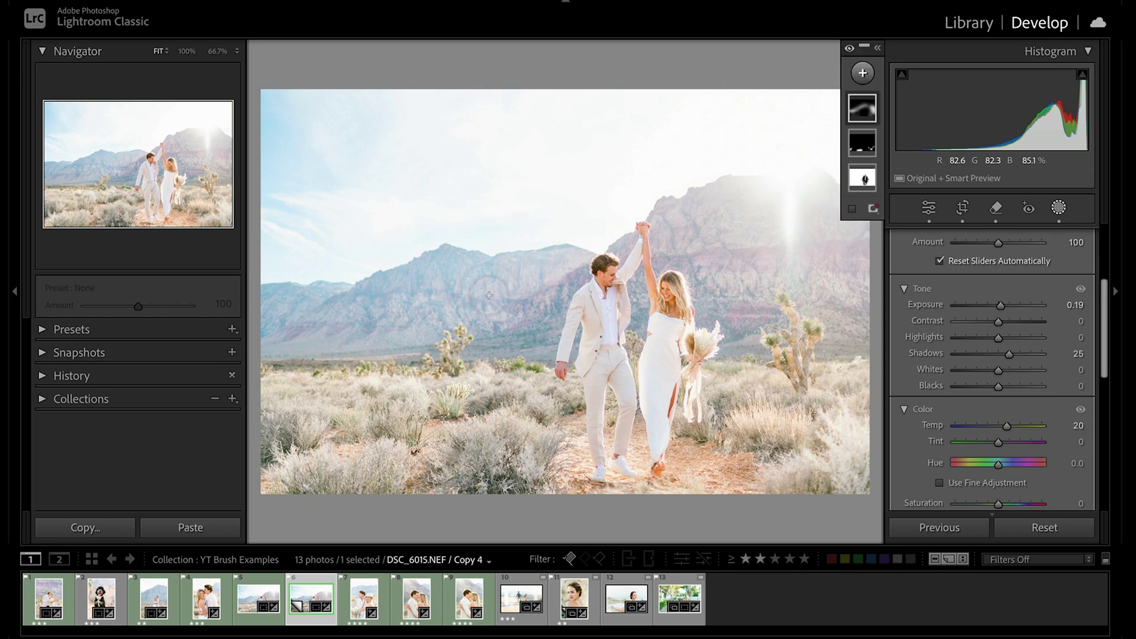
scroll(489, 294, up, 3)
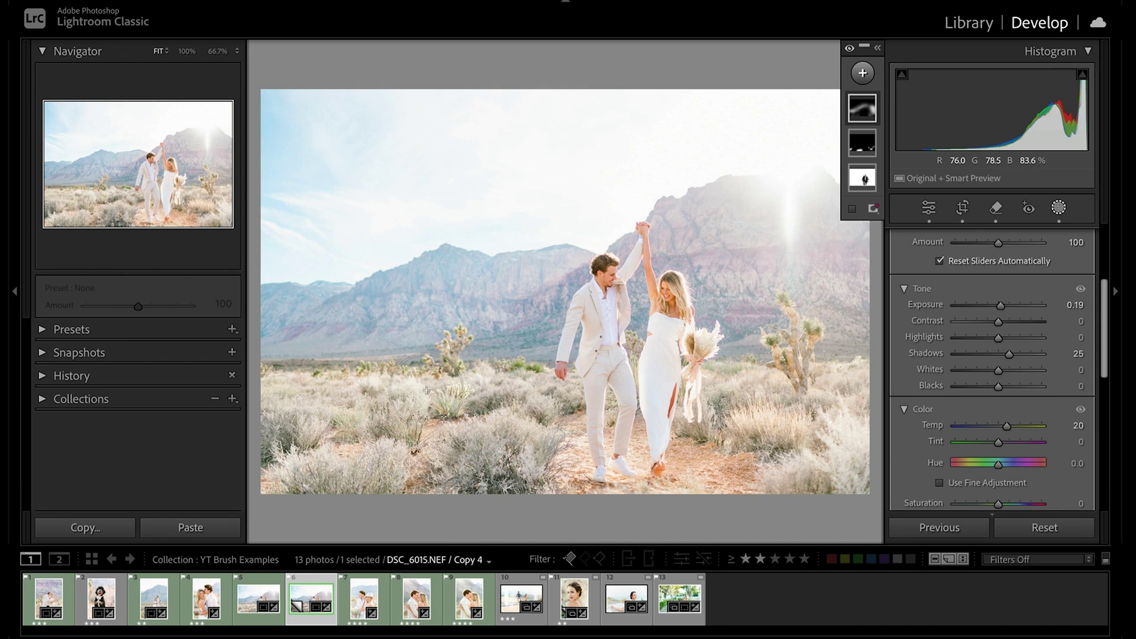
drag(426, 391, 479, 379)
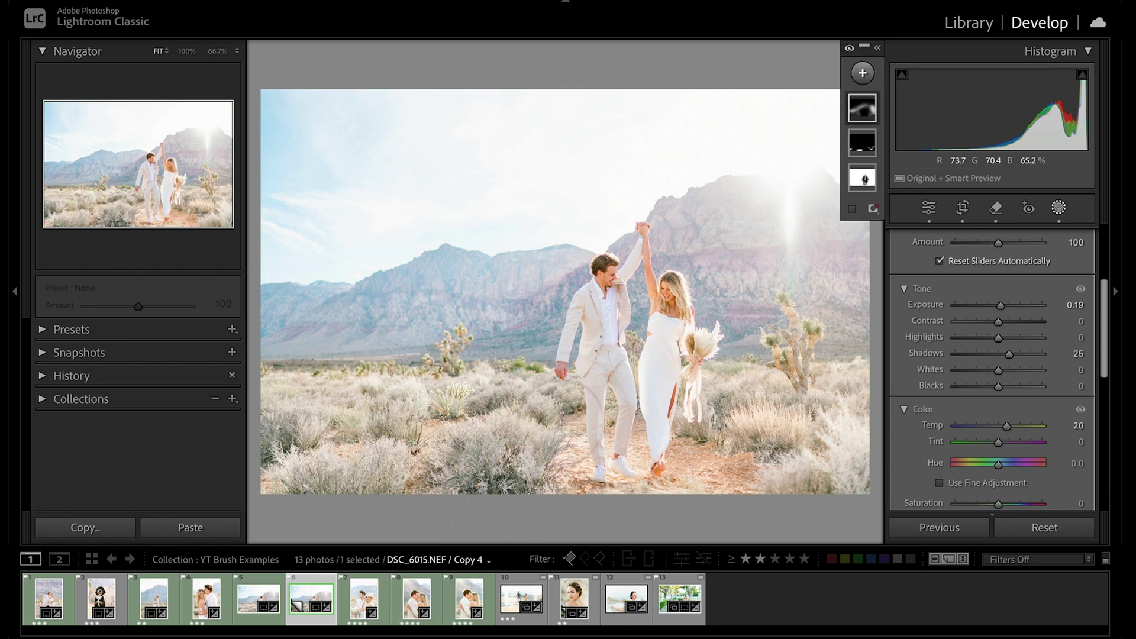
drag(562, 390, 586, 444)
drag(660, 379, 607, 337)
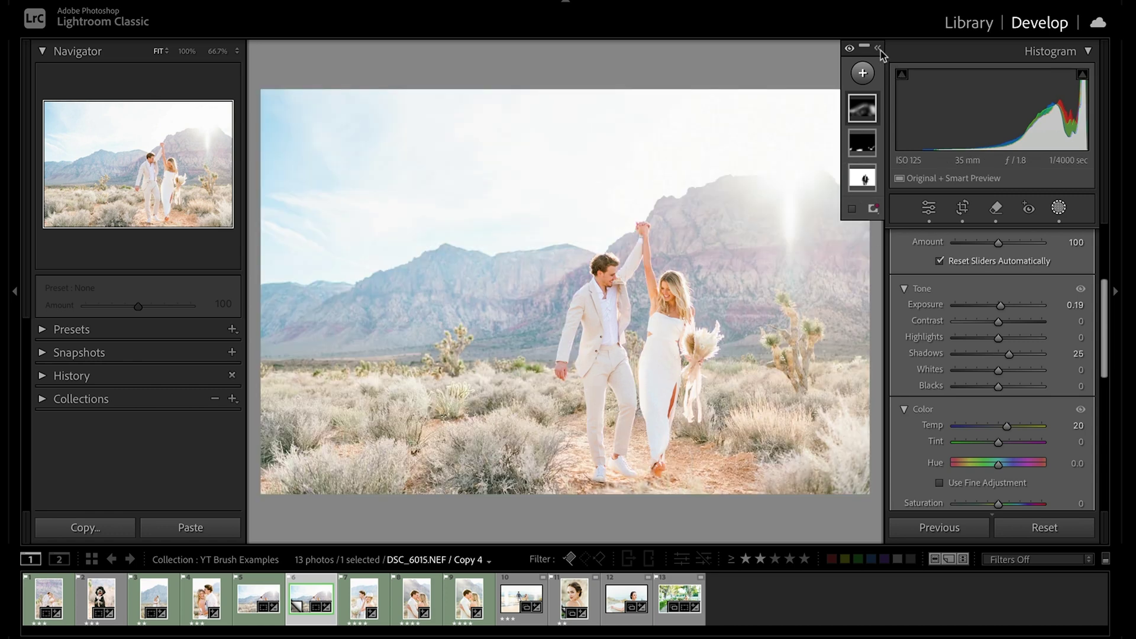
Select Mask 3 and subtract a Select Subject selection to exclude the couple
click(878, 48)
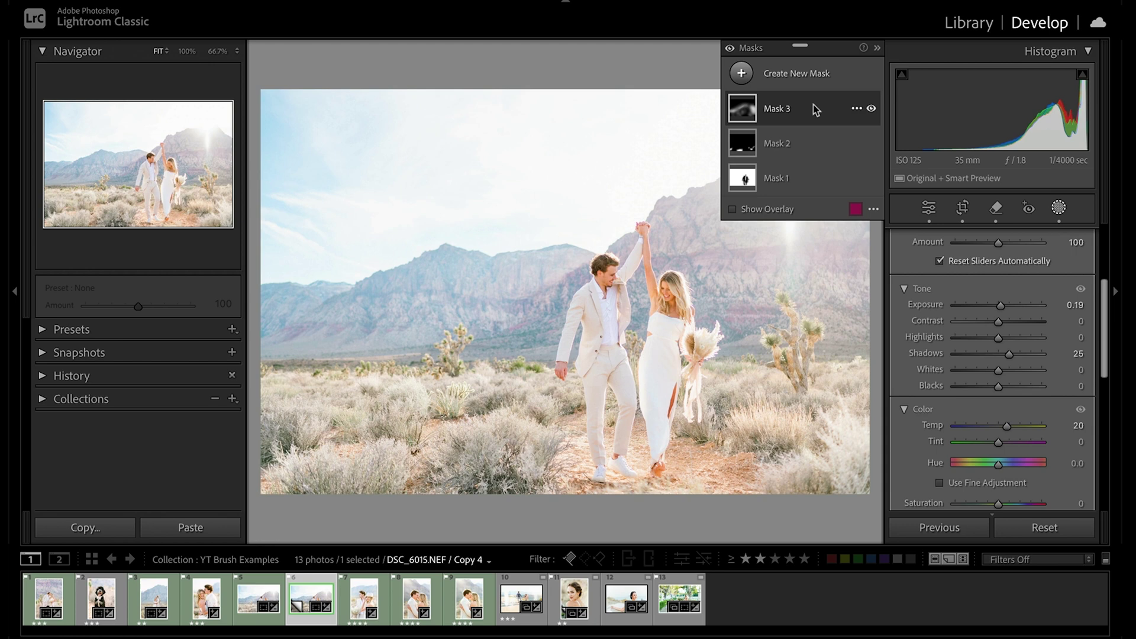
click(817, 109)
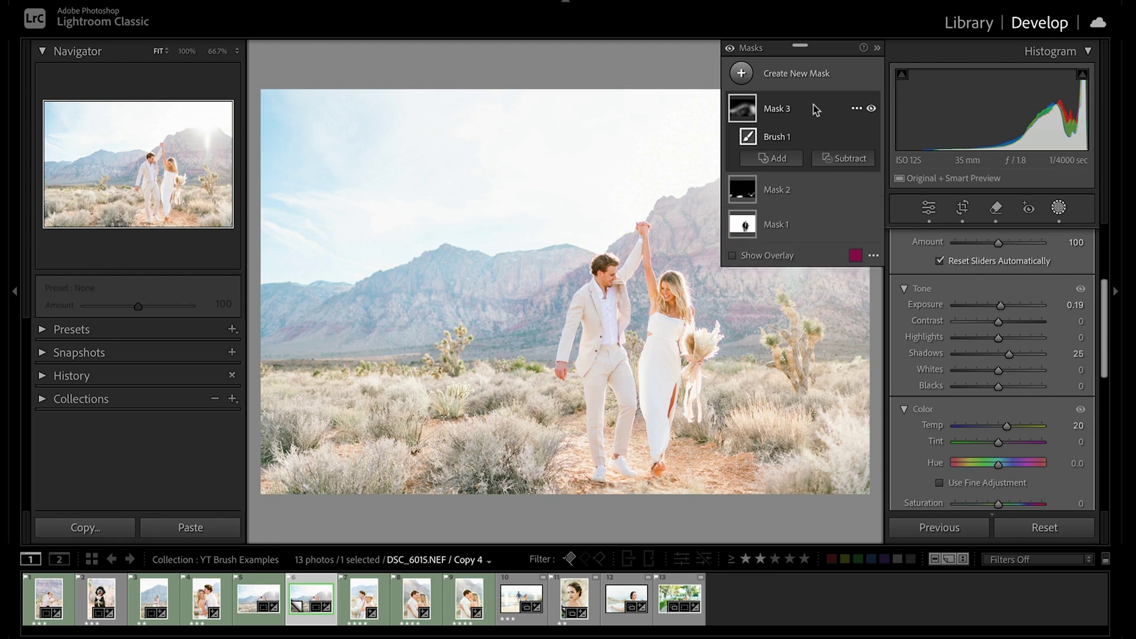
click(840, 159)
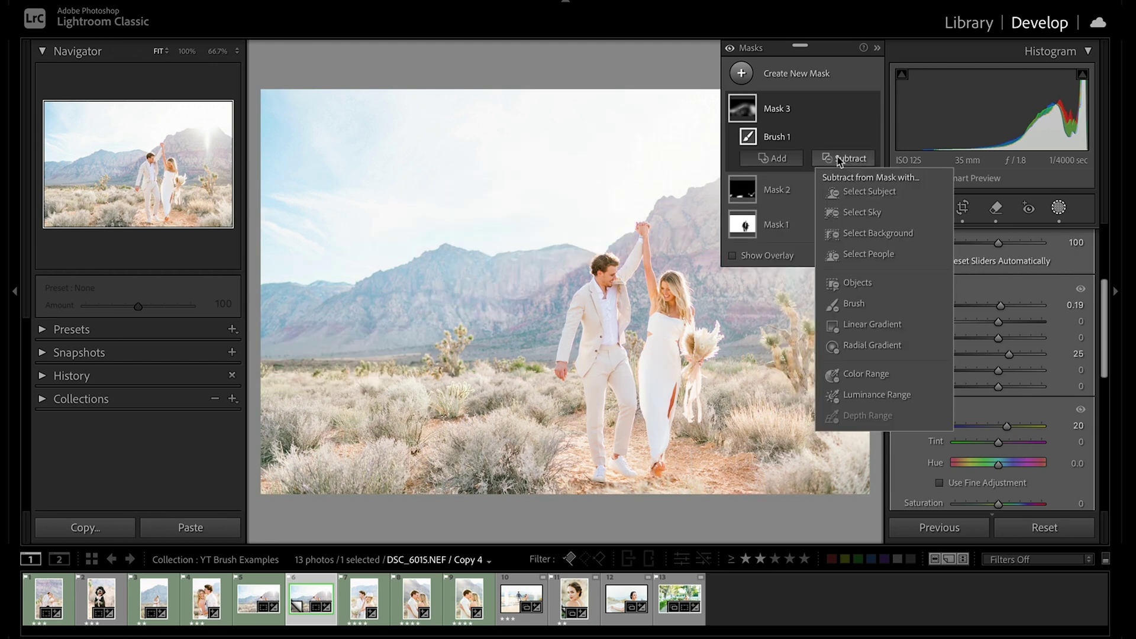
click(854, 190)
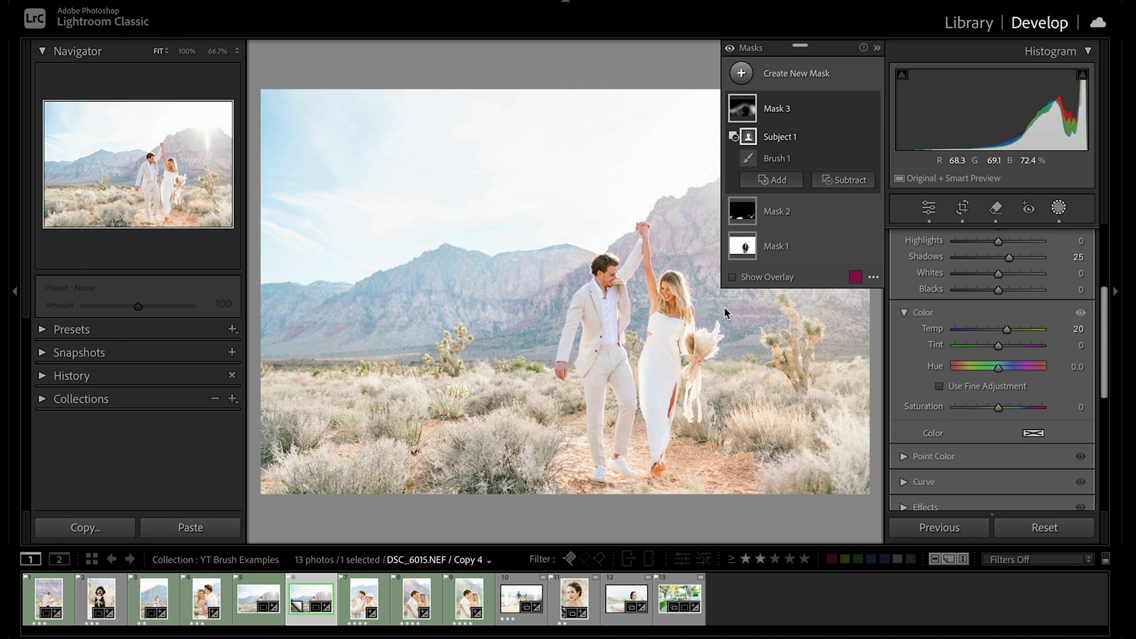
Create a brush mask with Temp cooled to -12 and Highlights -45
click(791, 75)
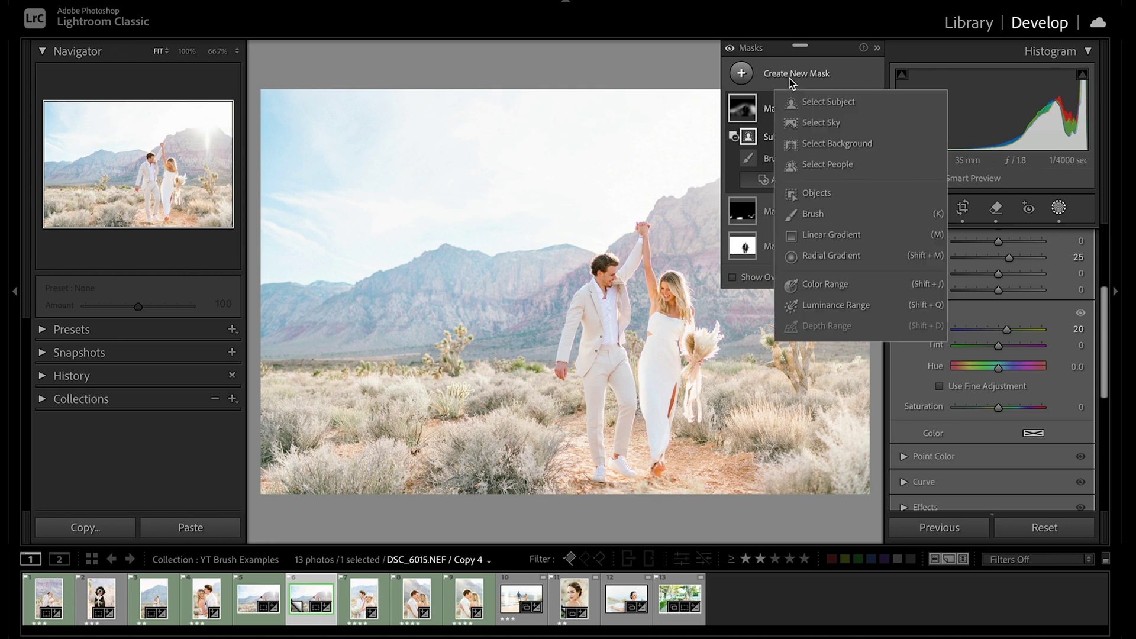
click(810, 213)
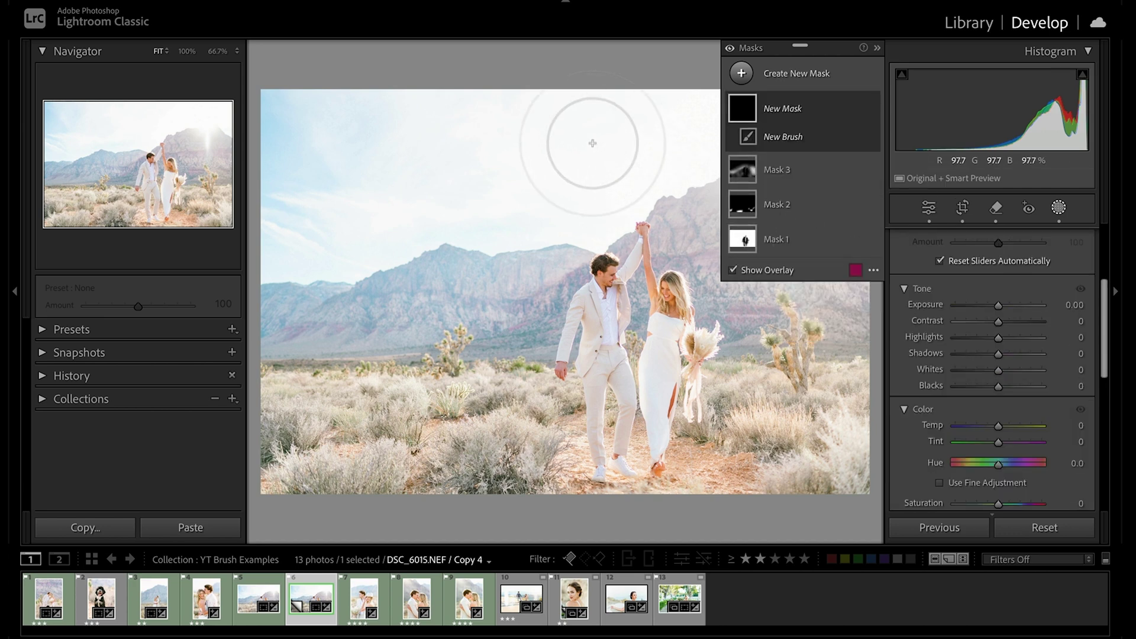
drag(999, 428, 995, 428)
click(877, 47)
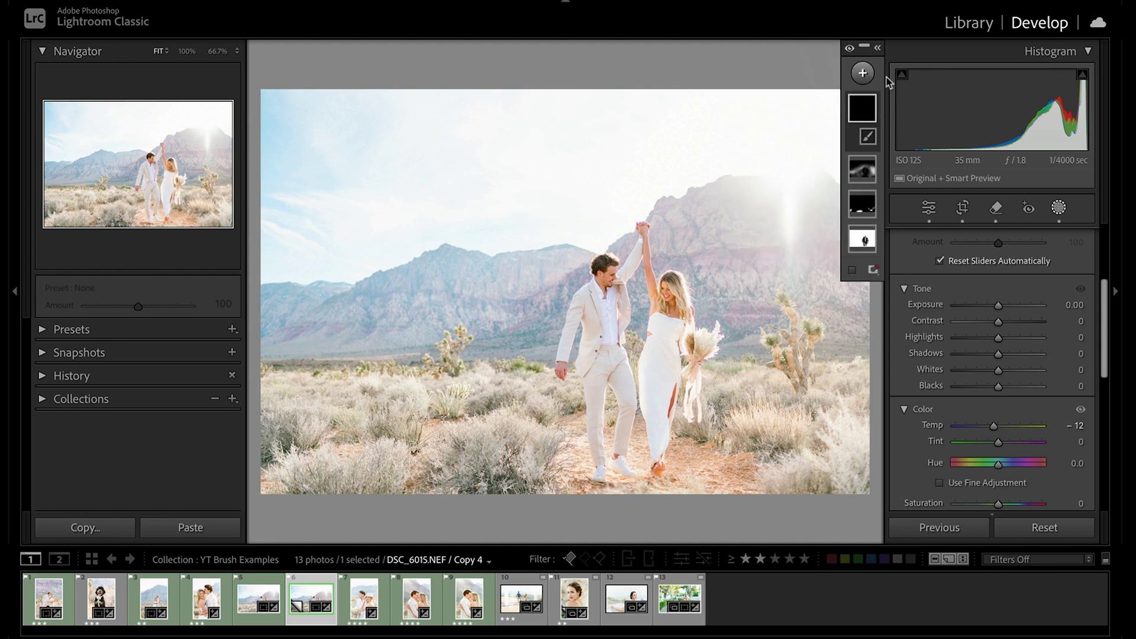
drag(999, 338, 979, 338)
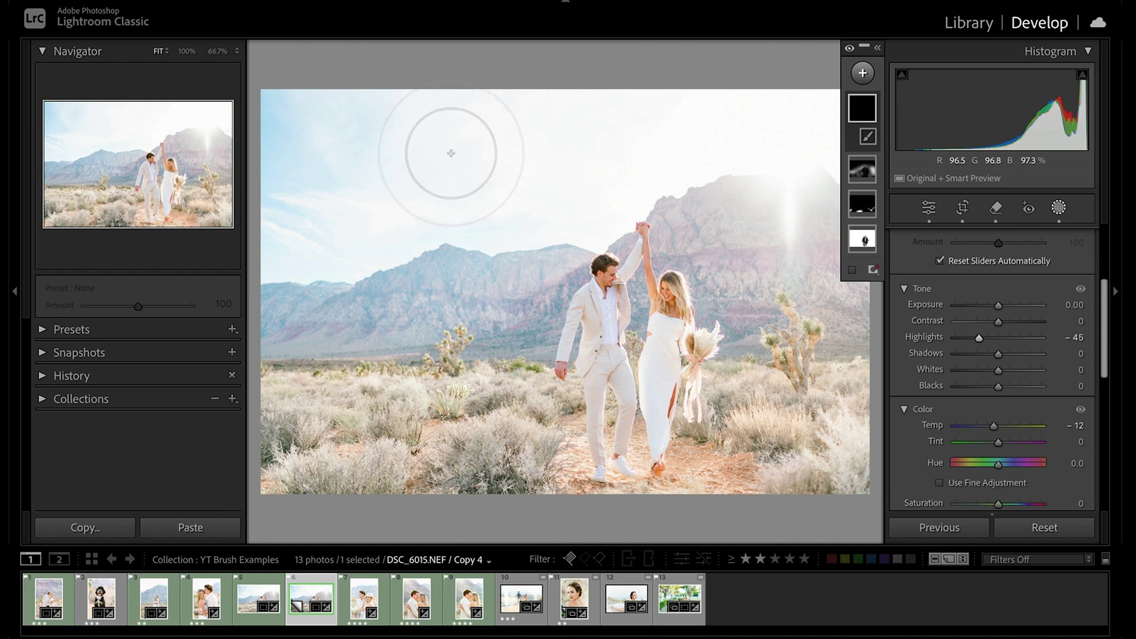
Paint the brush mask across the upper sky and check its red overlay
click(863, 74)
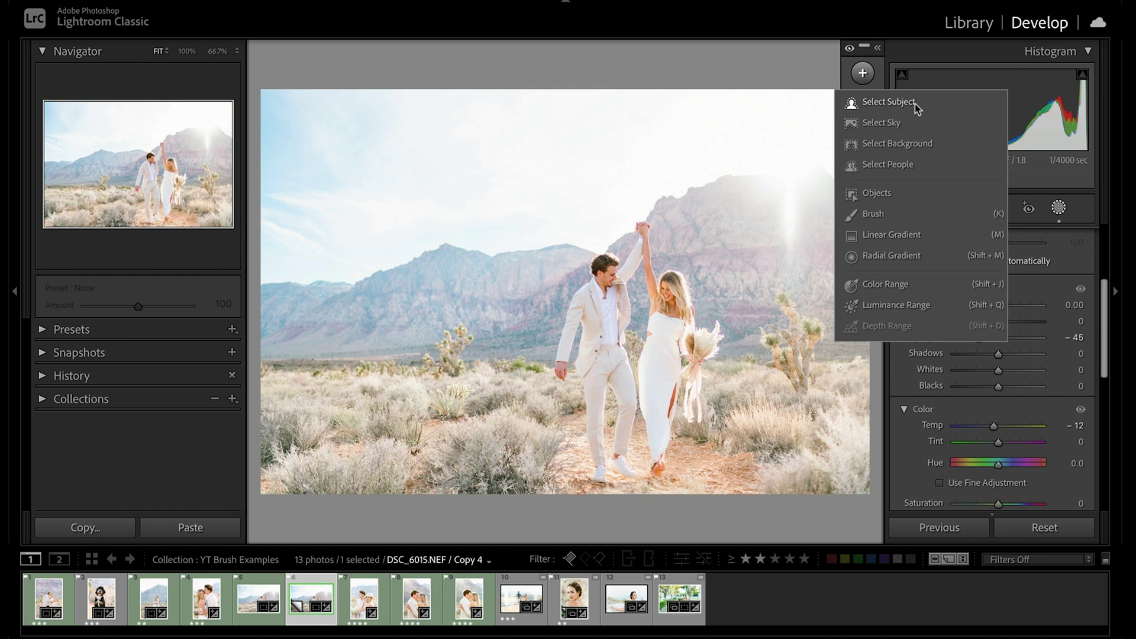
key(k)
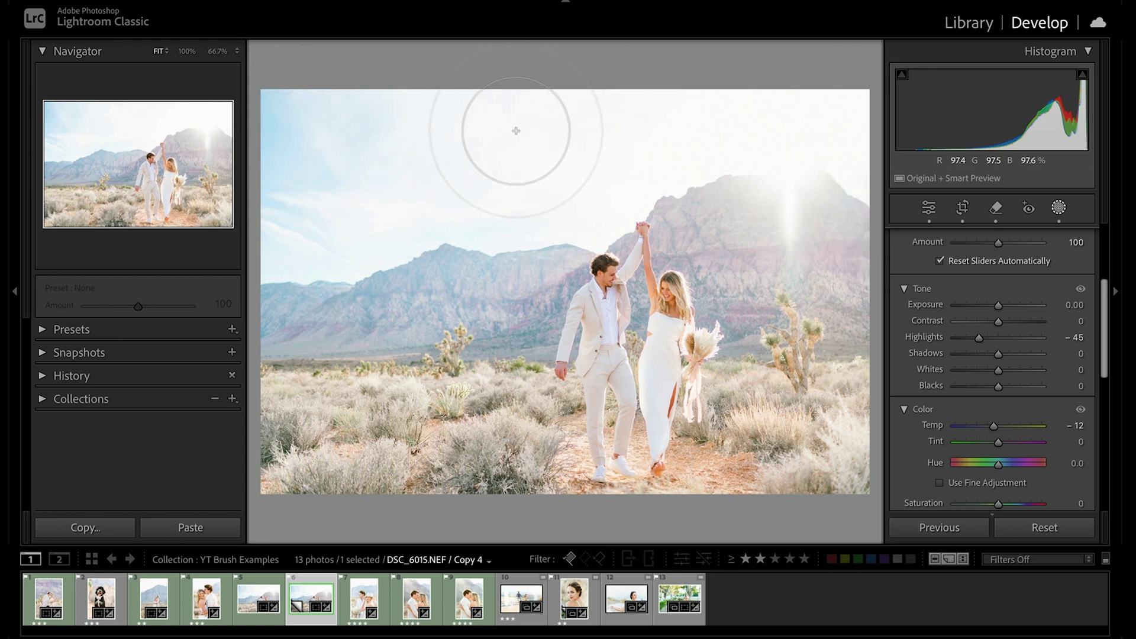
mouse_move(515, 121)
mouse_down()
mouse_move(556, 114)
mouse_move(614, 127)
mouse_up()
mouse_move(491, 137)
mouse_down()
mouse_move(420, 142)
mouse_move(424, 134)
mouse_move(515, 156)
mouse_move(741, 91)
mouse_move(591, 118)
mouse_move(757, 98)
mouse_move(819, 103)
mouse_move(530, 184)
mouse_move(529, 207)
mouse_move(411, 212)
mouse_move(551, 204)
mouse_move(621, 147)
mouse_up()
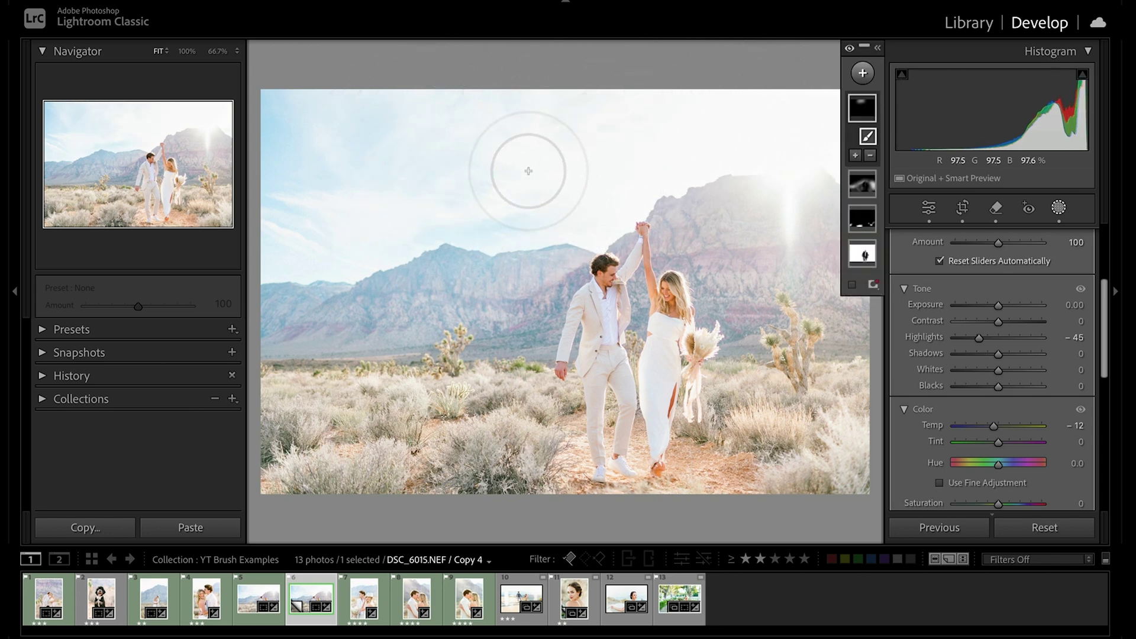
mouse_move(522, 170)
mouse_down()
mouse_move(527, 149)
mouse_move(510, 176)
mouse_move(713, 144)
mouse_move(736, 106)
mouse_move(529, 98)
mouse_move(515, 119)
mouse_move(743, 101)
mouse_move(357, 225)
mouse_move(684, 152)
mouse_move(610, 115)
mouse_move(684, 151)
mouse_up()
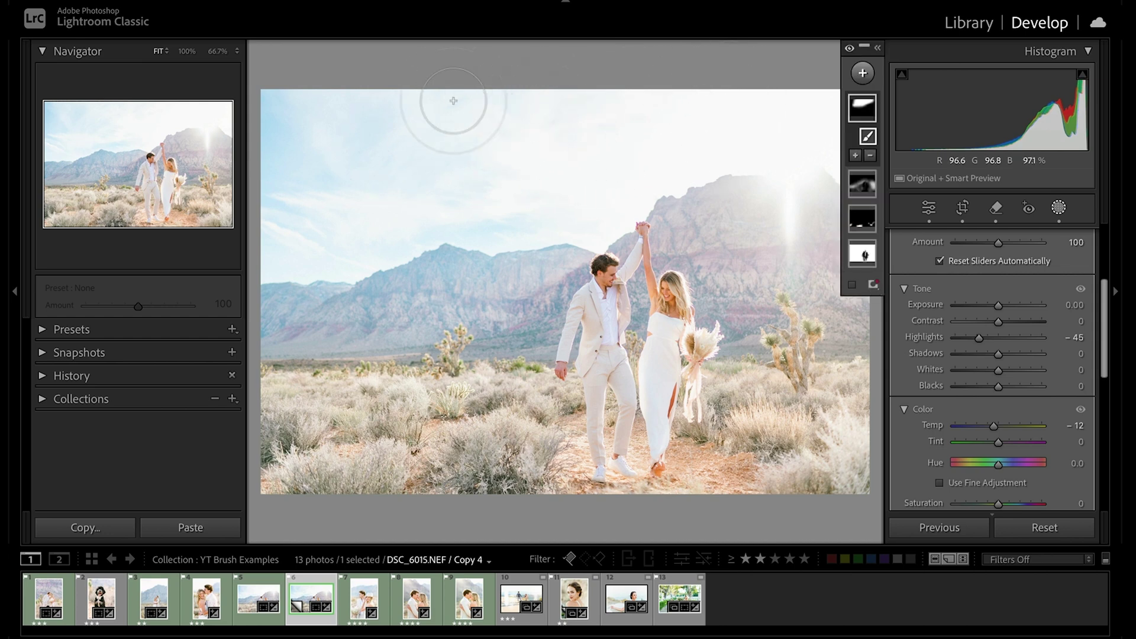
mouse_move(540, 173)
mouse_down()
mouse_move(688, 154)
mouse_move(605, 192)
mouse_up()
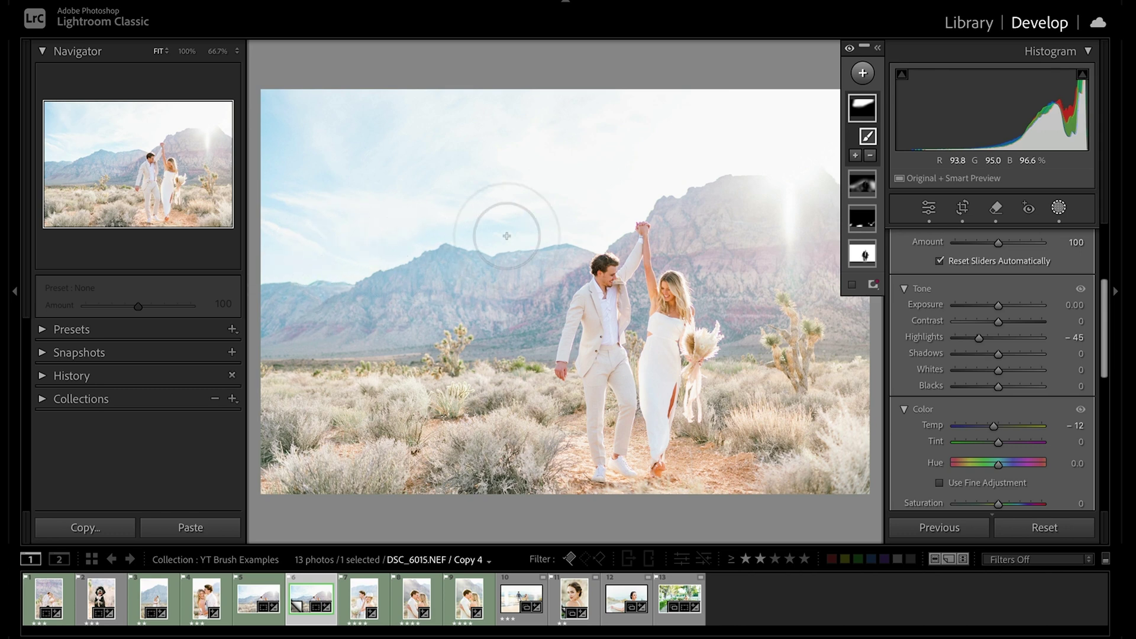
click(863, 111)
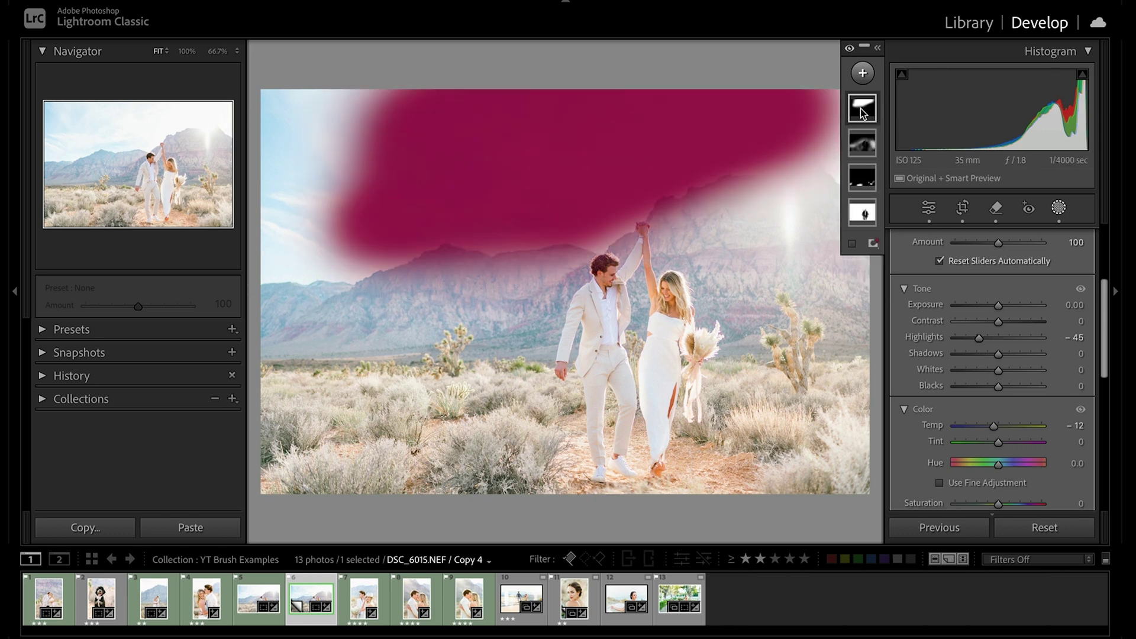
Subtract an object selection over the mountains from the sky mask
click(877, 47)
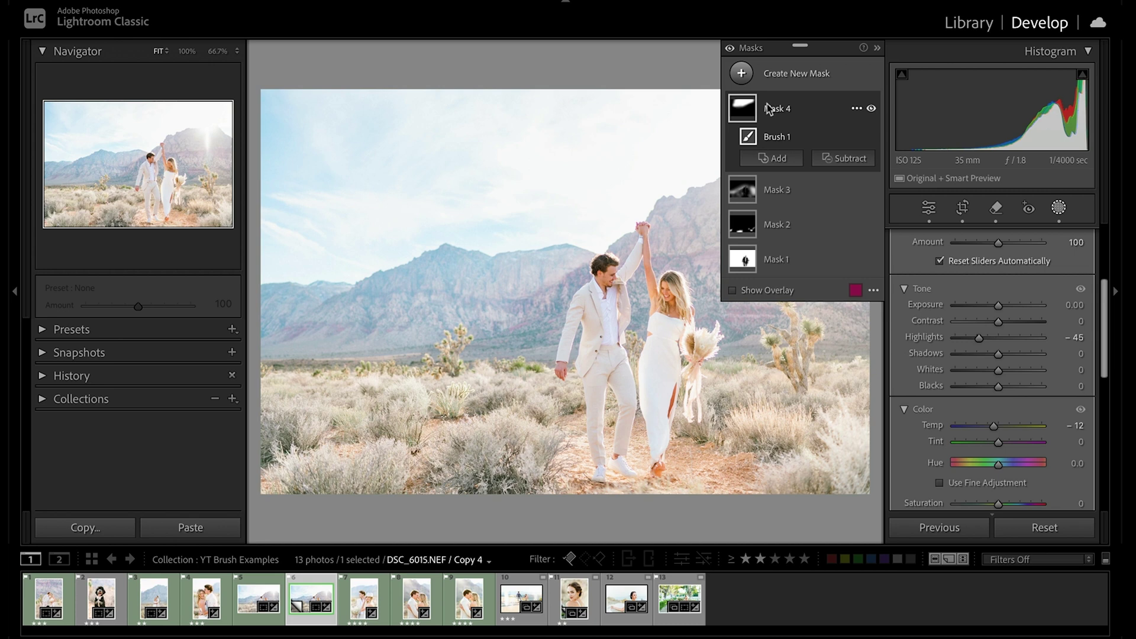
click(846, 159)
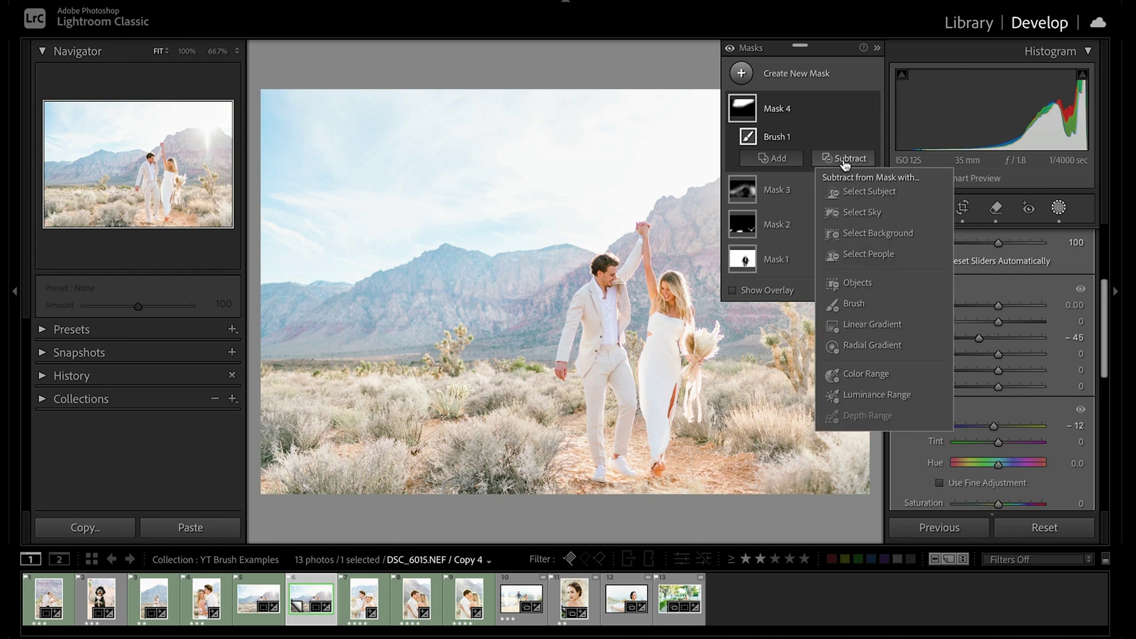
click(855, 284)
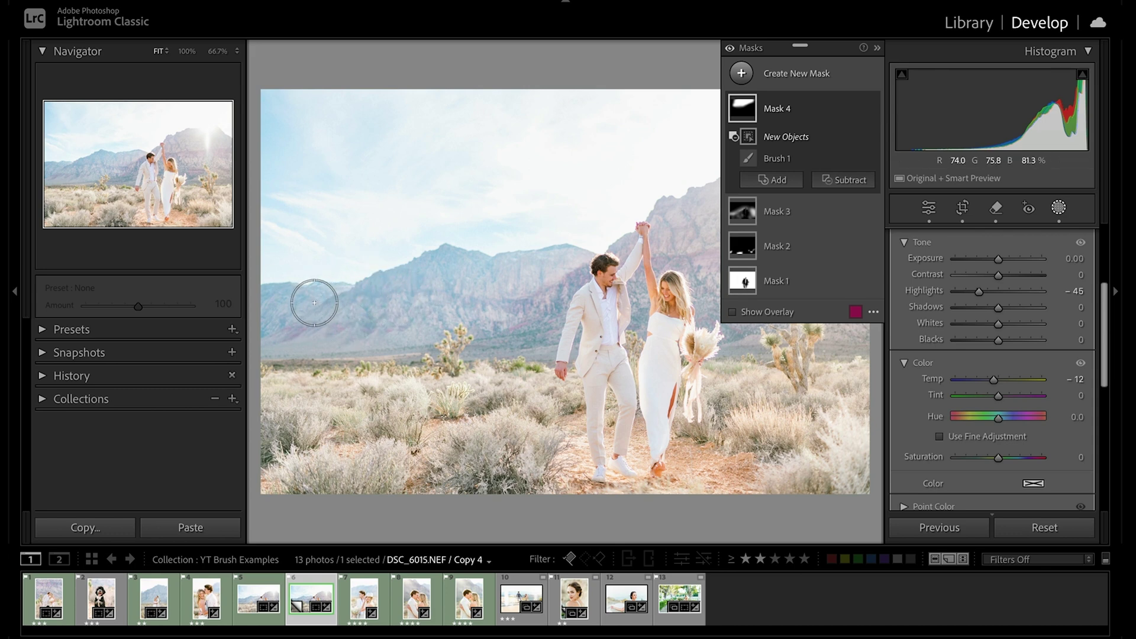
mouse_move(315, 303)
mouse_down()
mouse_move(364, 300)
mouse_move(446, 266)
mouse_move(514, 278)
mouse_move(582, 268)
mouse_move(369, 312)
mouse_move(296, 313)
mouse_move(437, 317)
mouse_move(569, 292)
mouse_move(530, 307)
mouse_move(666, 236)
mouse_up()
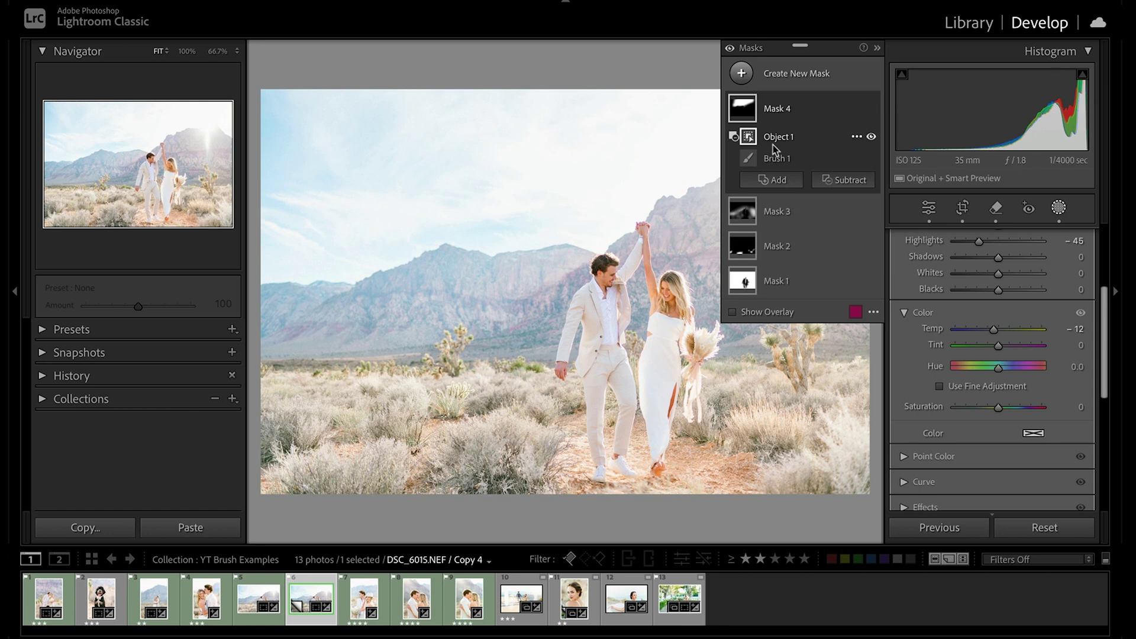
Toggle the mask overlay and Mask 4's visibility to compare the sky coverage
mouse_move(788, 143)
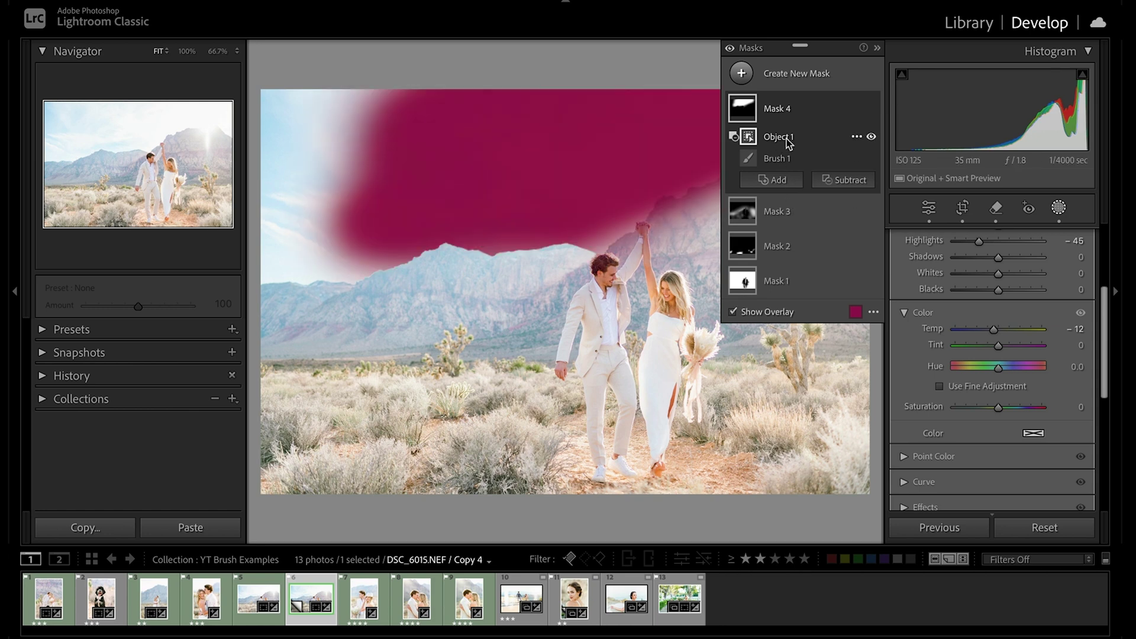
key(o)
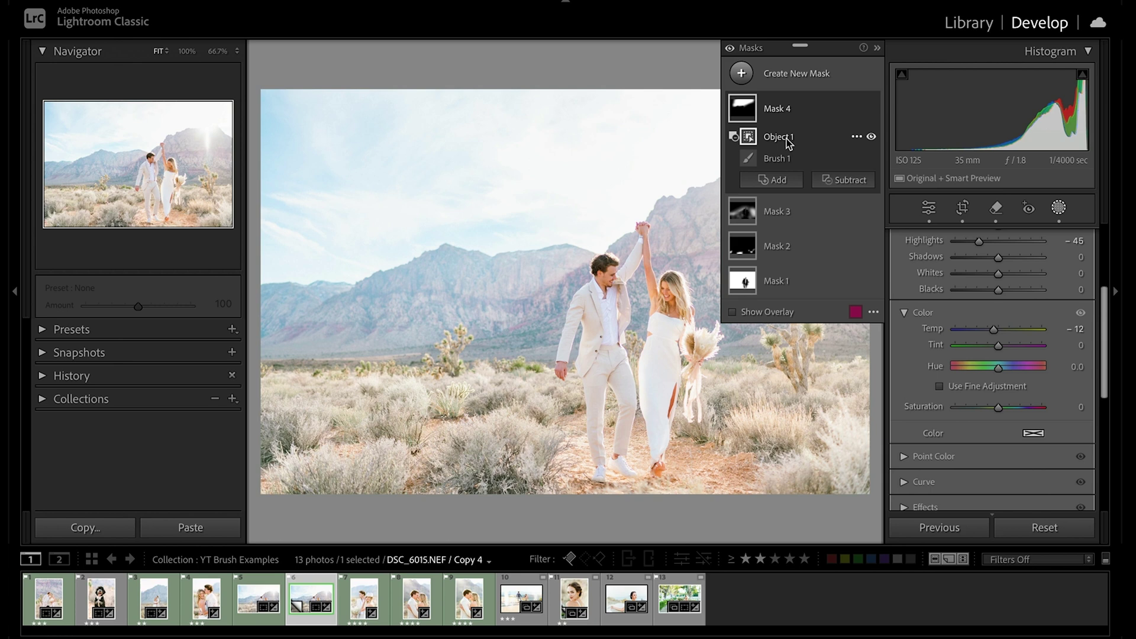
key(o)
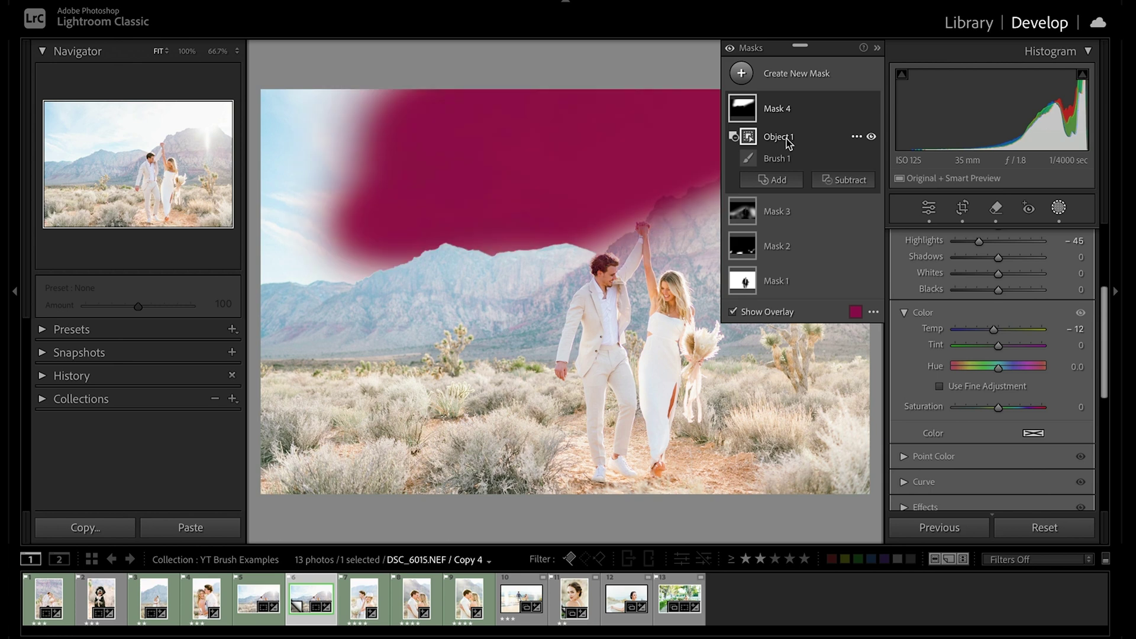
key(o)
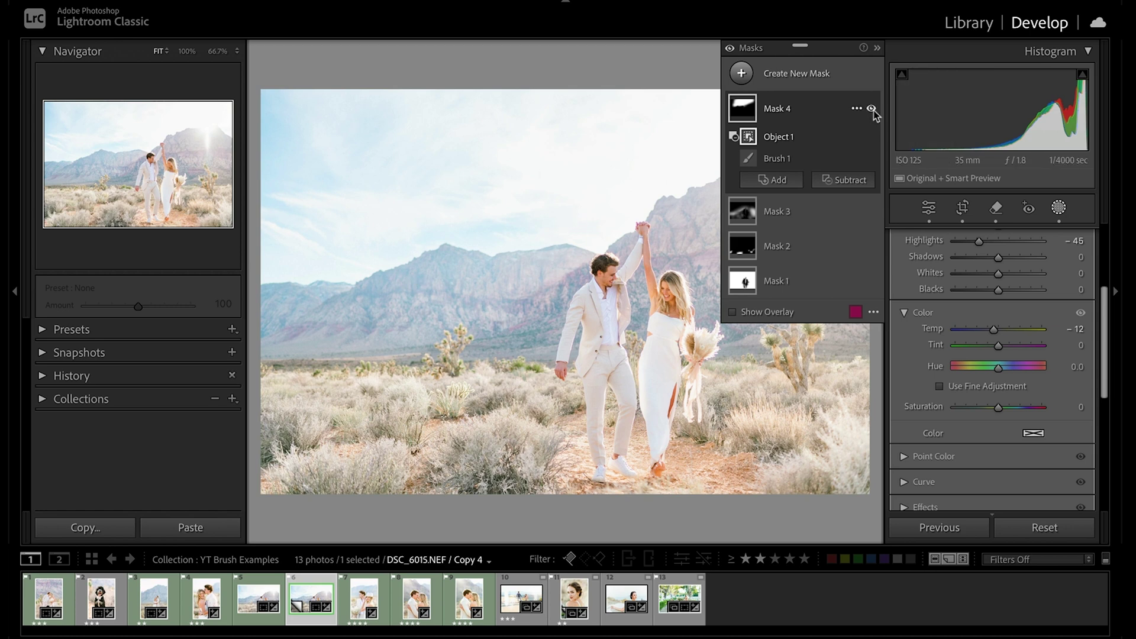
click(871, 109)
click(872, 109)
key(k)
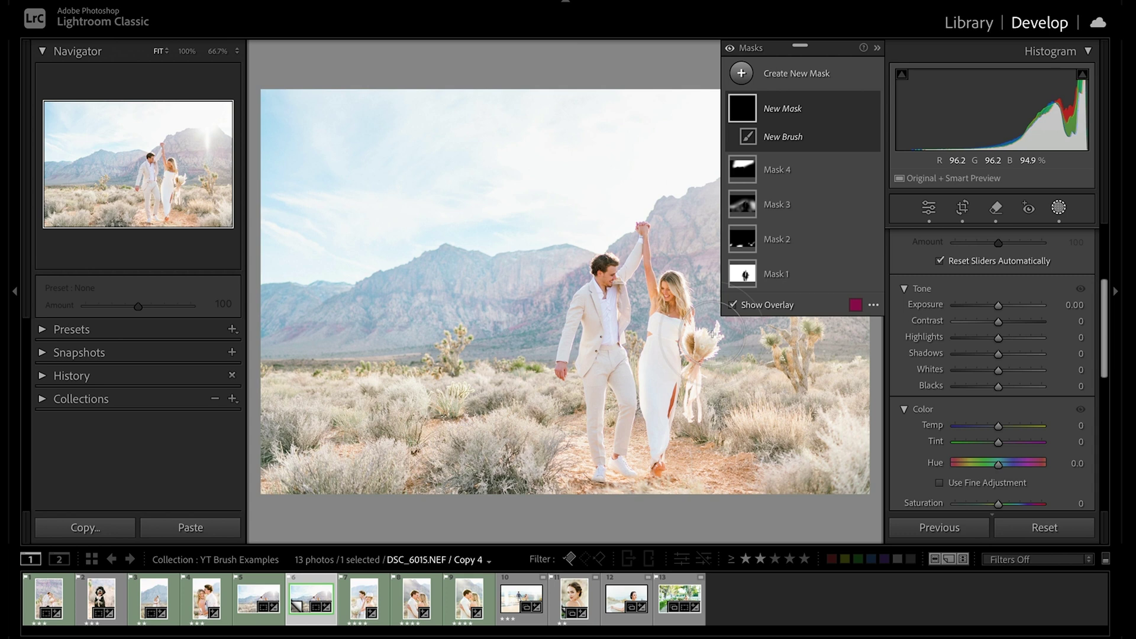
Zoom in on the couple and set the mask's Sharpness 27, Contrast 16 and Blacks -16
key(ctrl+equal)
key(ctrl+equal)
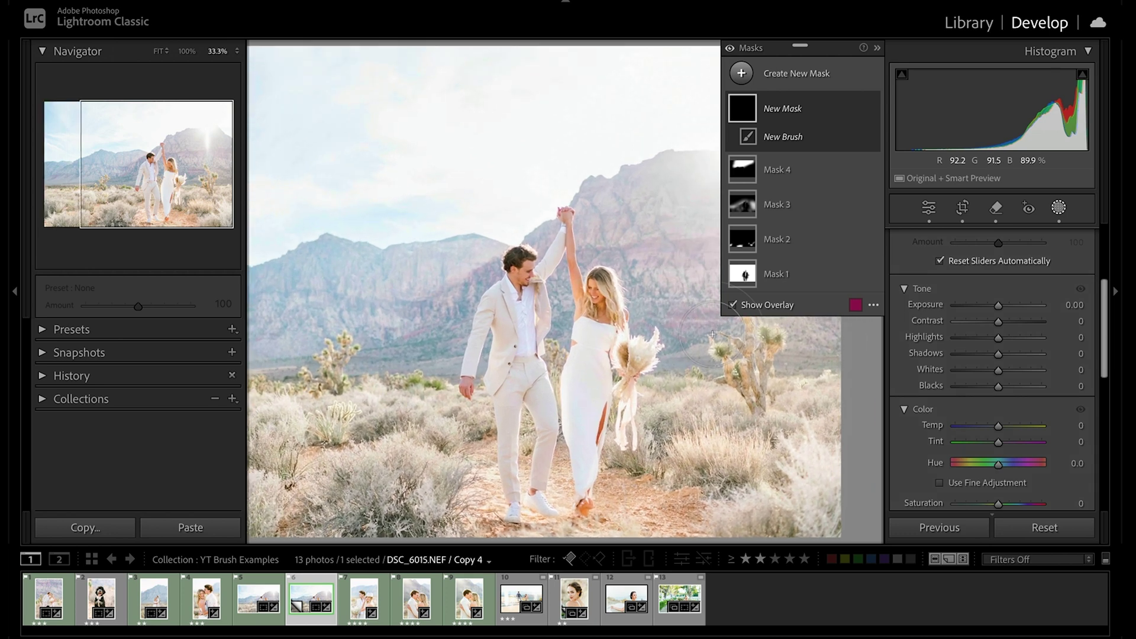
scroll(1052, 295, down, 4)
scroll(1053, 294, down, 2)
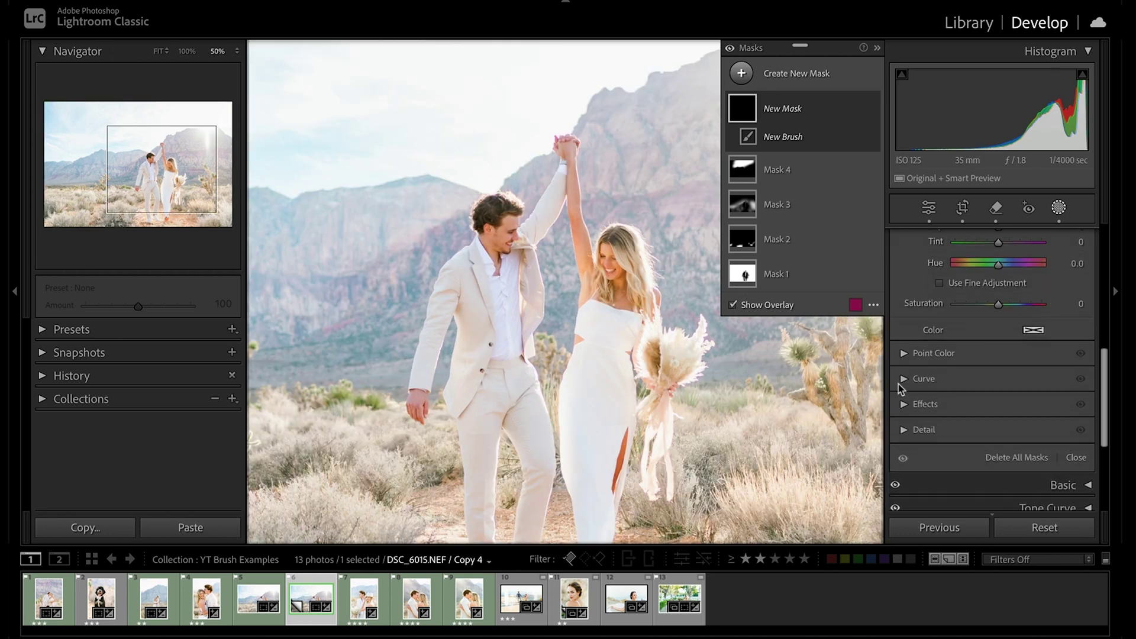
click(904, 431)
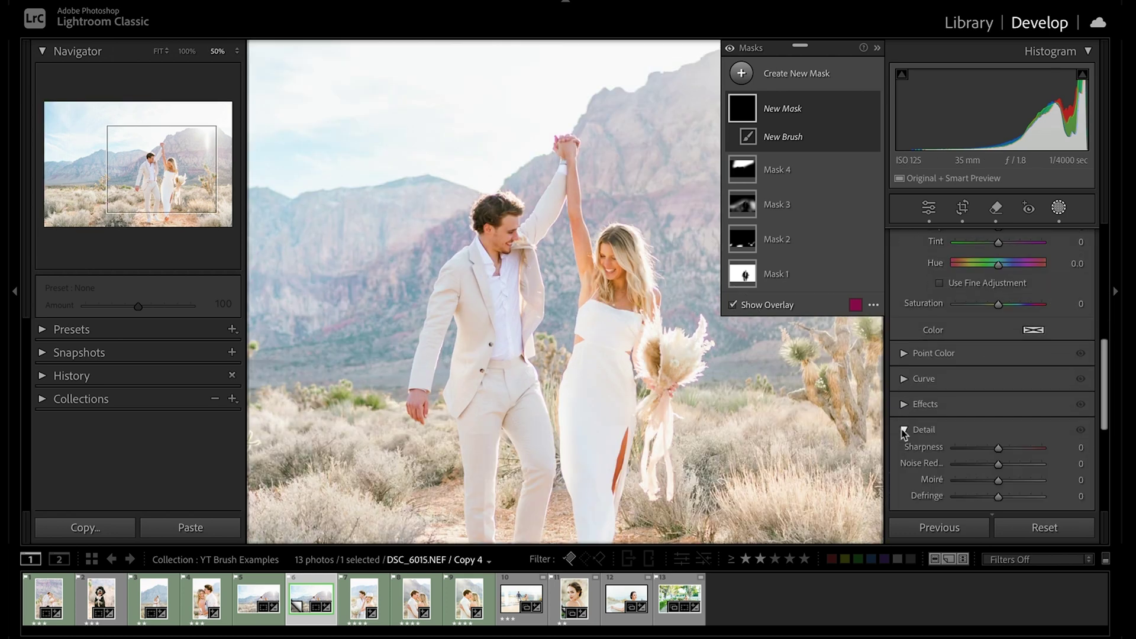
scroll(971, 402, down, 2)
drag(999, 397, 1011, 398)
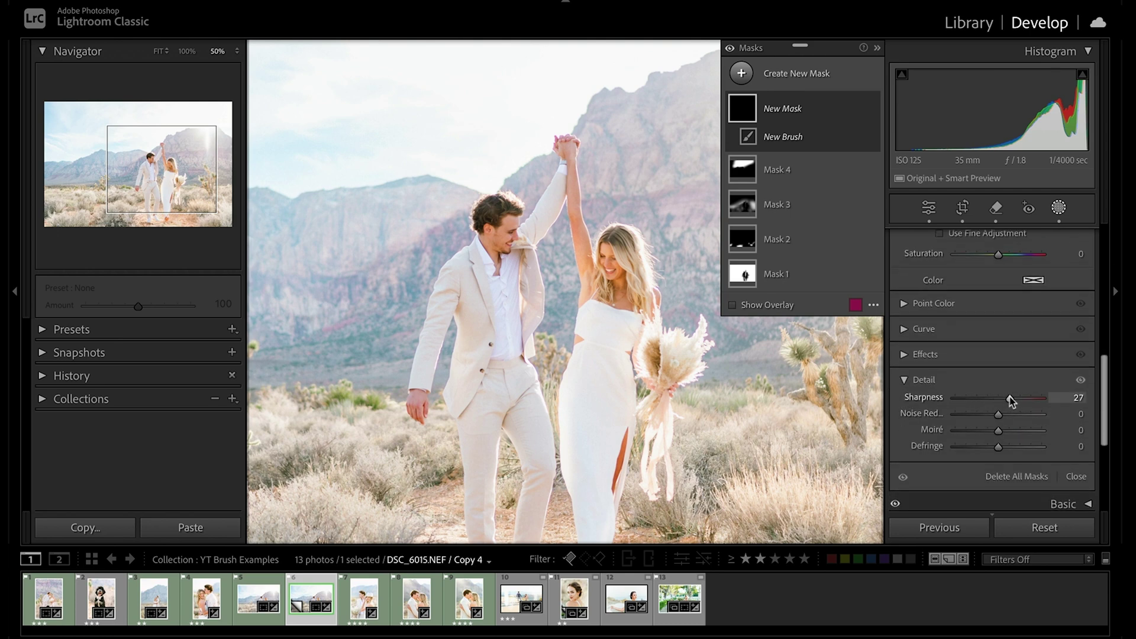
scroll(1011, 402, up, 12)
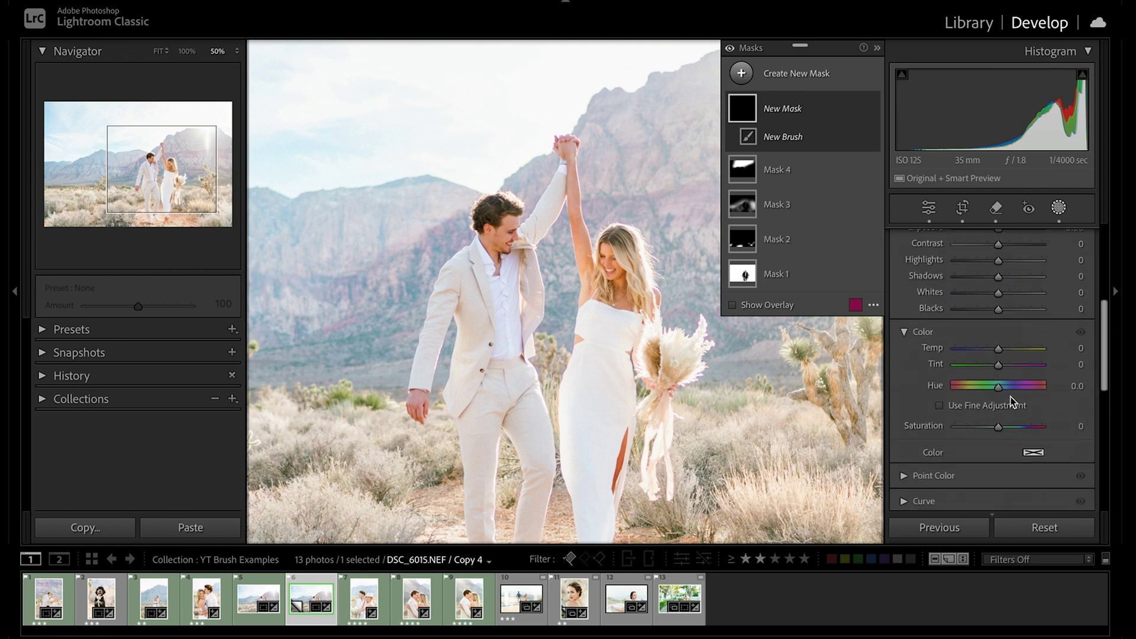
click(1006, 404)
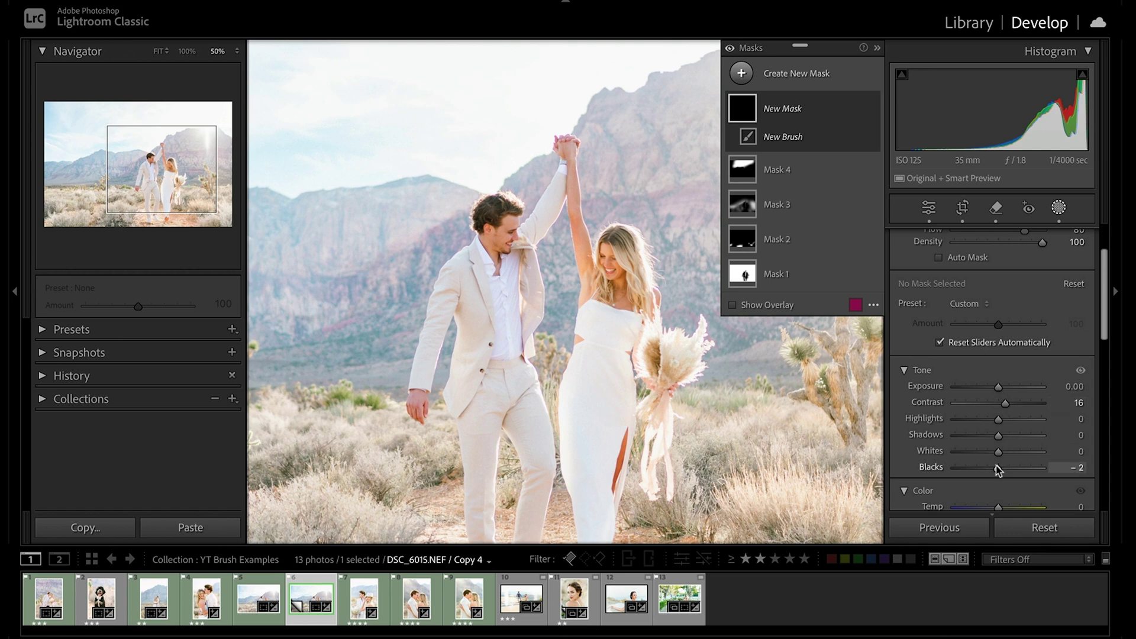
drag(998, 468, 992, 468)
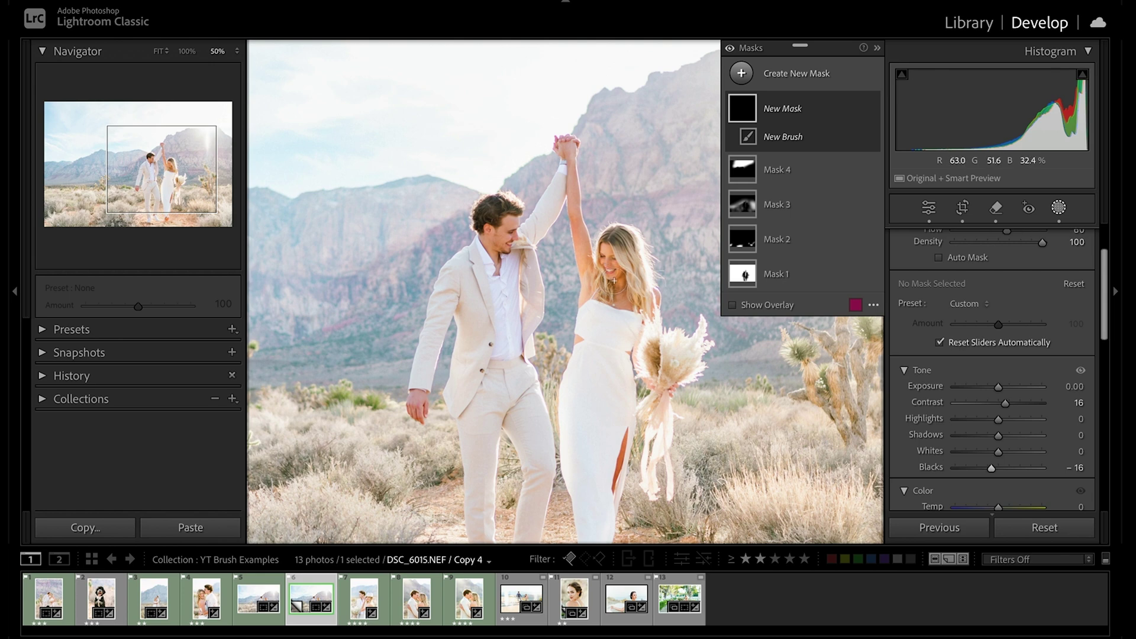
Select Mask 5 and raise its Whites to 8 and Shadows to 9
key(shift+w)
key(shift+w)
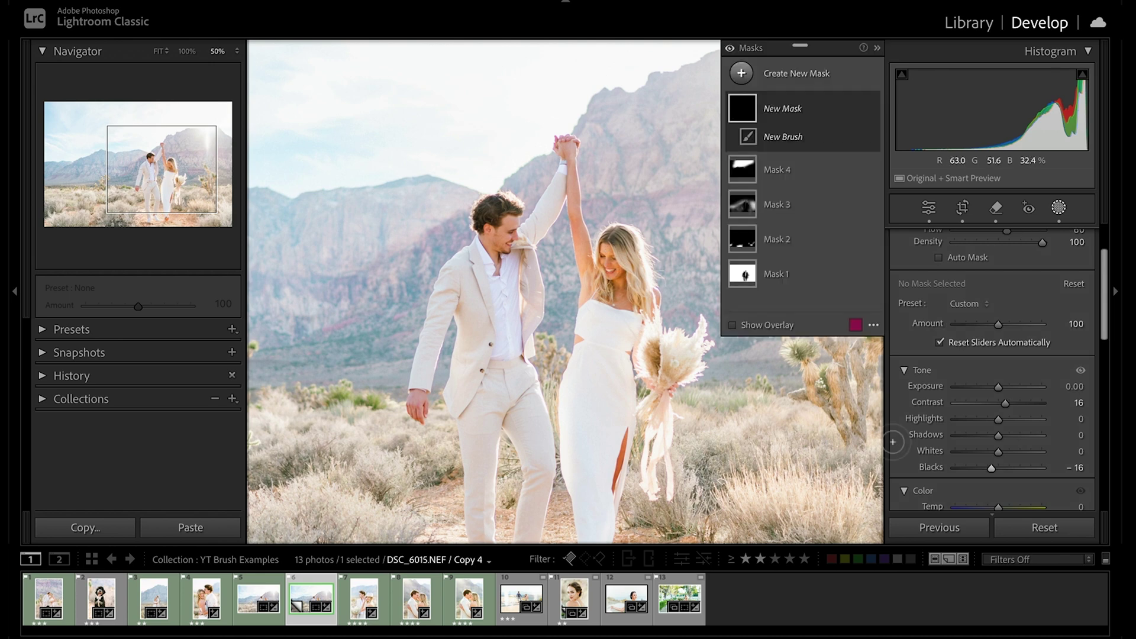
click(787, 109)
key(shift+w)
drag(1001, 451, 1005, 451)
key(shift+w)
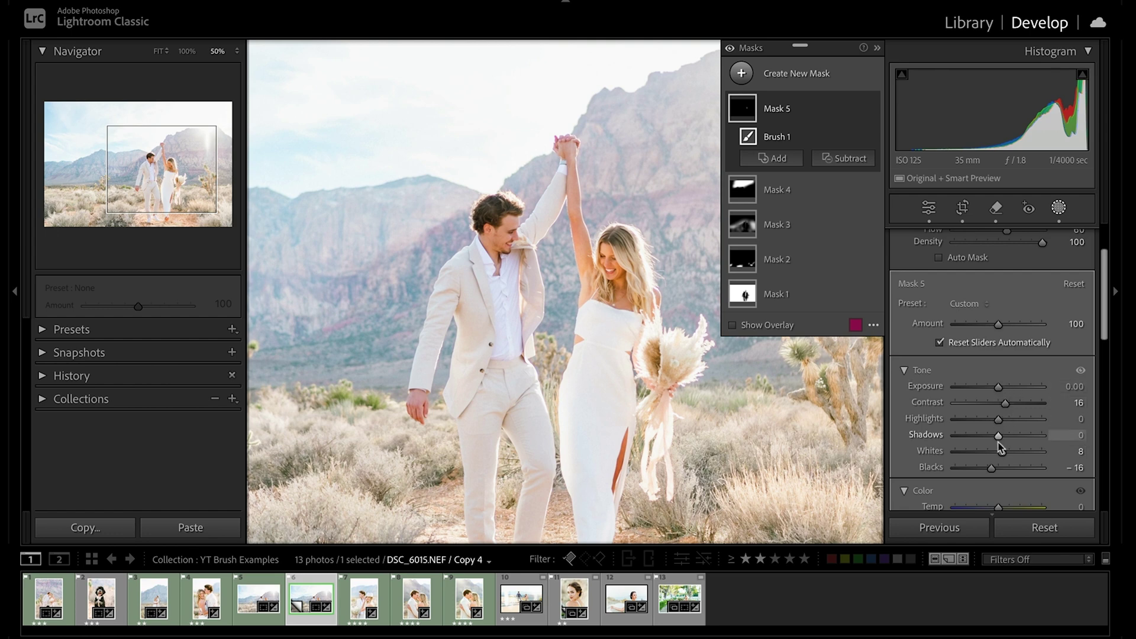
key(shift+w)
drag(1000, 435, 1003, 435)
key(shift+w)
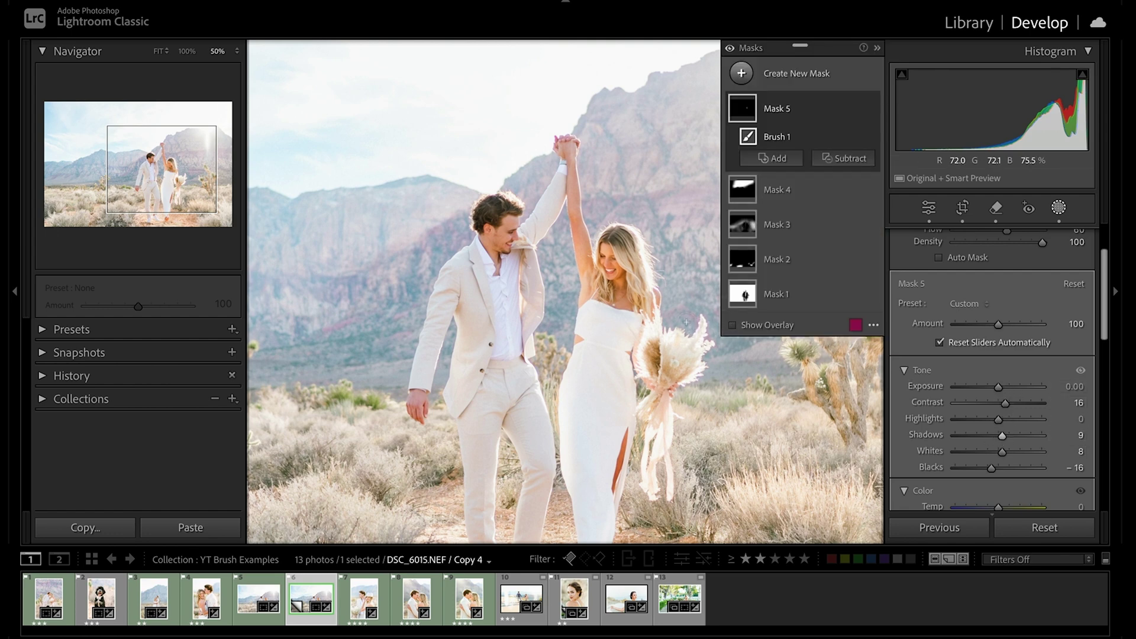
key(shift+w)
key(shift+w)
key(shift+w)
key(shift+w)
key(shift+w)
key(shift+w)
key(shift+w)
key(shift+w)
Subtract the background from Mask 5 and toggle its visibility to check the result
click(851, 159)
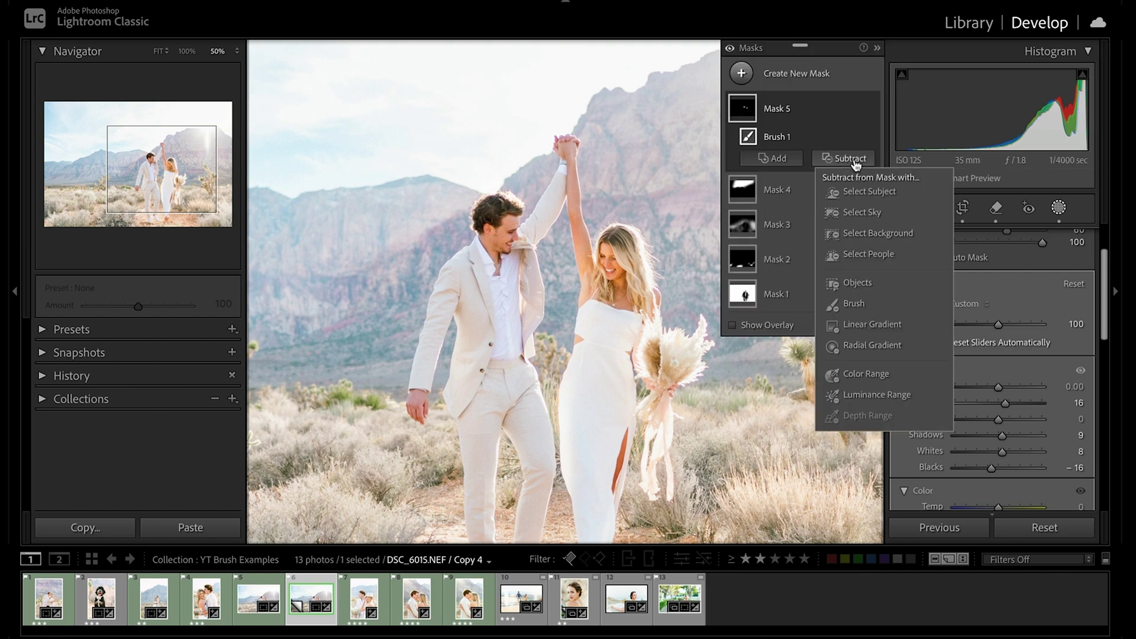
click(879, 233)
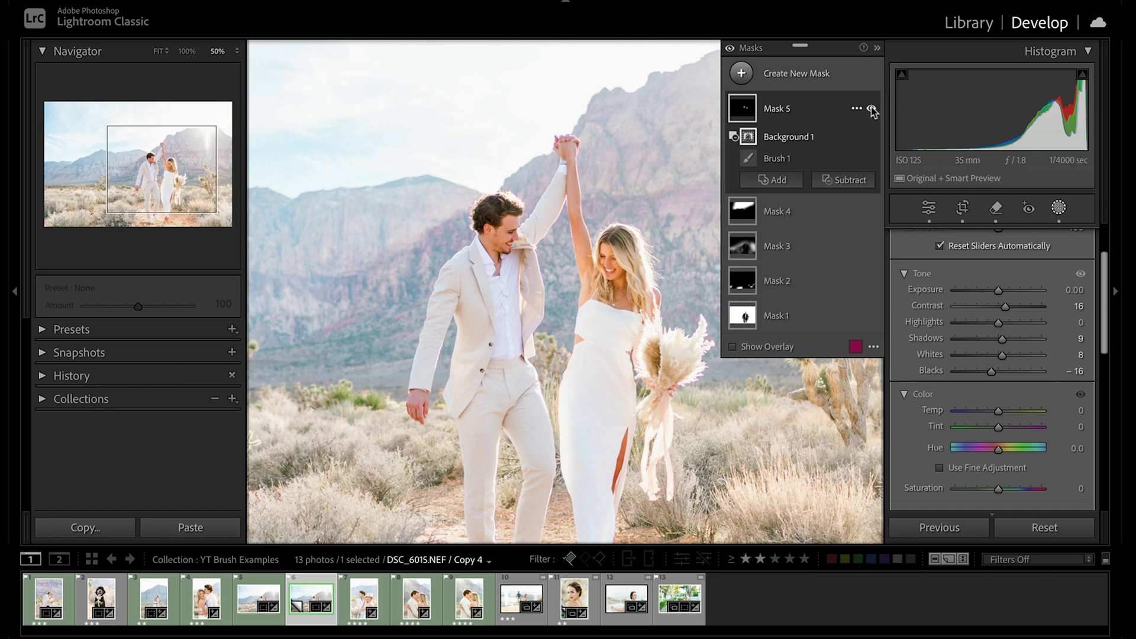
click(871, 109)
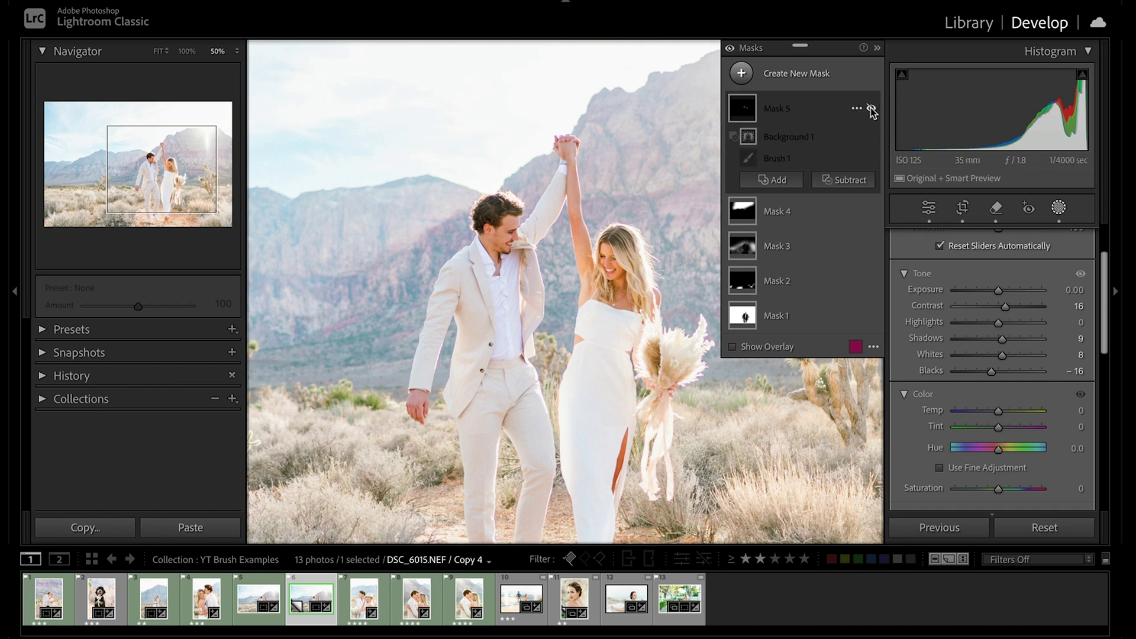
click(871, 109)
Fit the whole photo in view and collapse the mask list into a compact strip
click(871, 109)
click(872, 109)
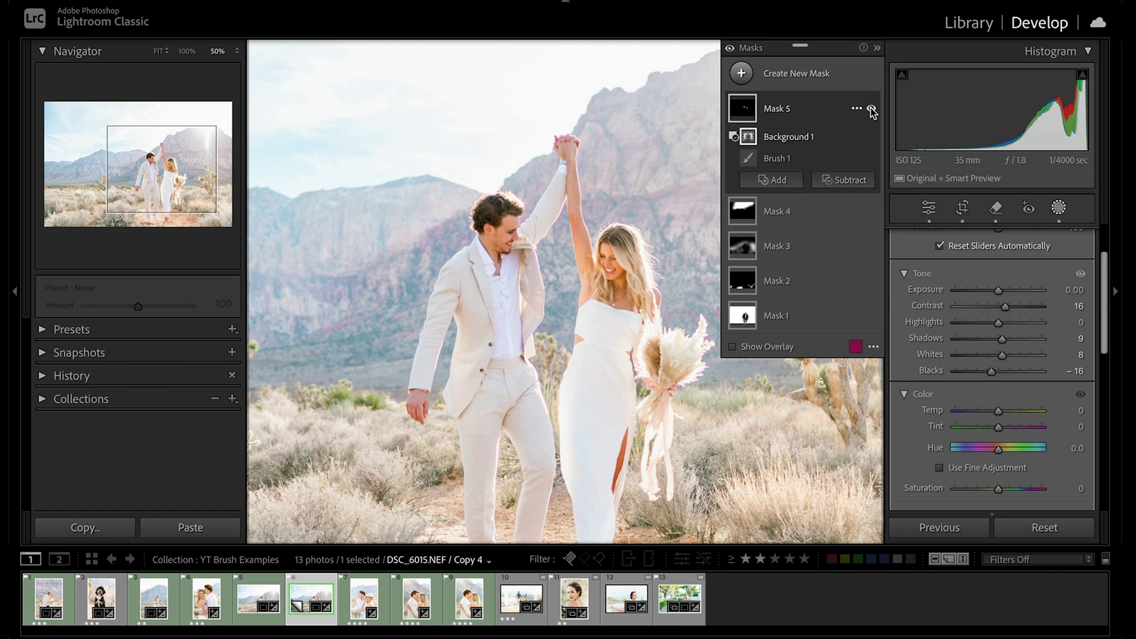
click(603, 158)
click(877, 48)
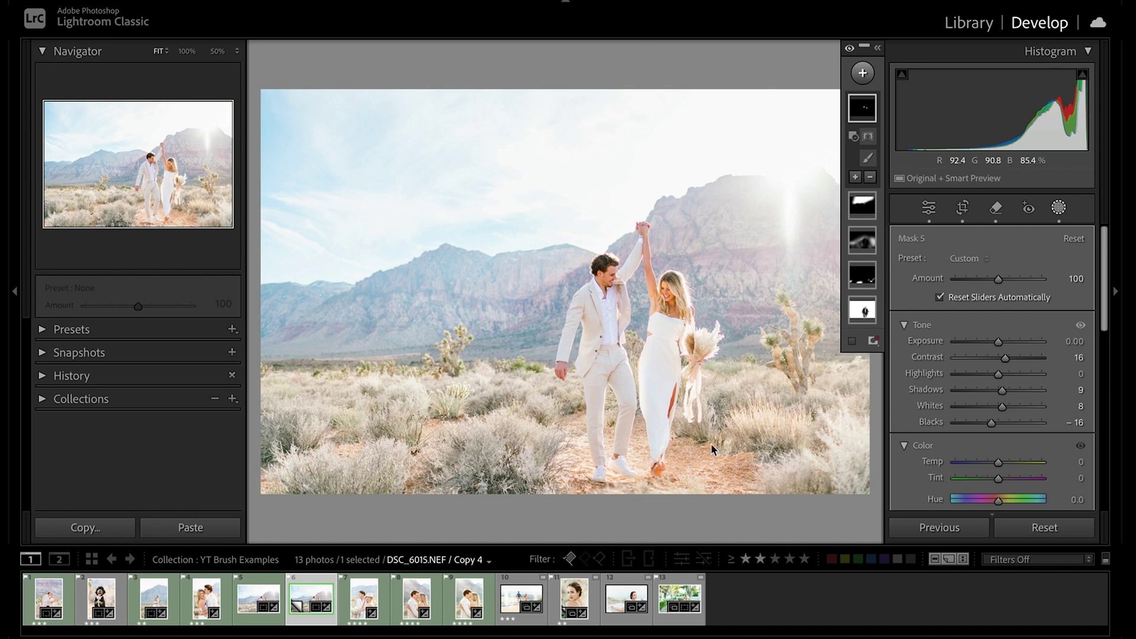
Select Mask 1 and subtract a linear gradient placed across the foreground
click(879, 48)
click(808, 314)
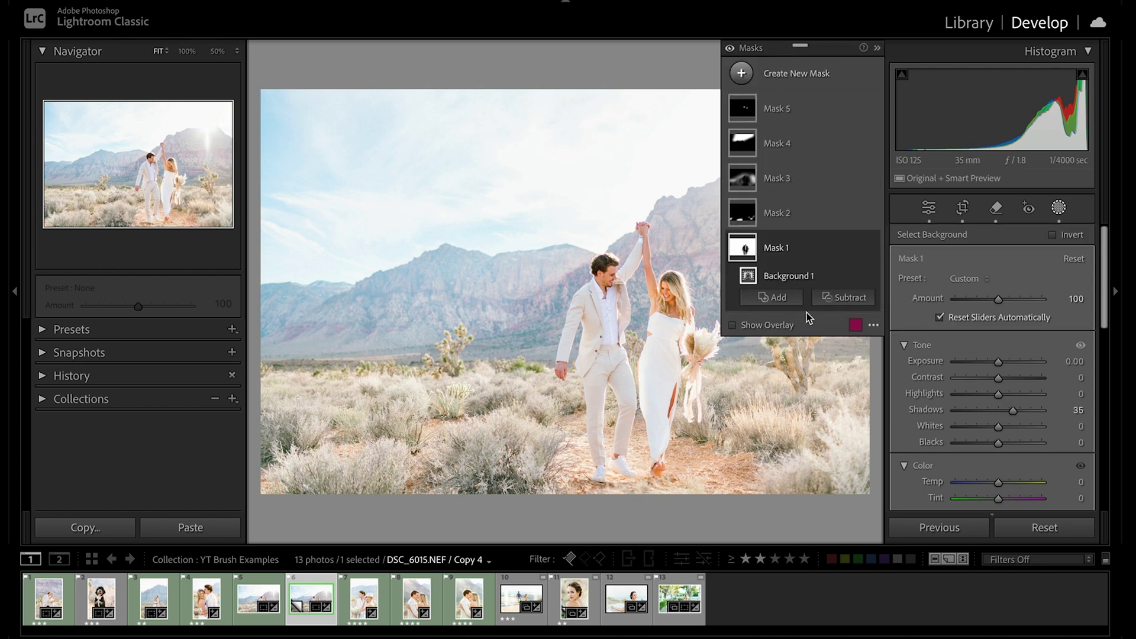
click(849, 300)
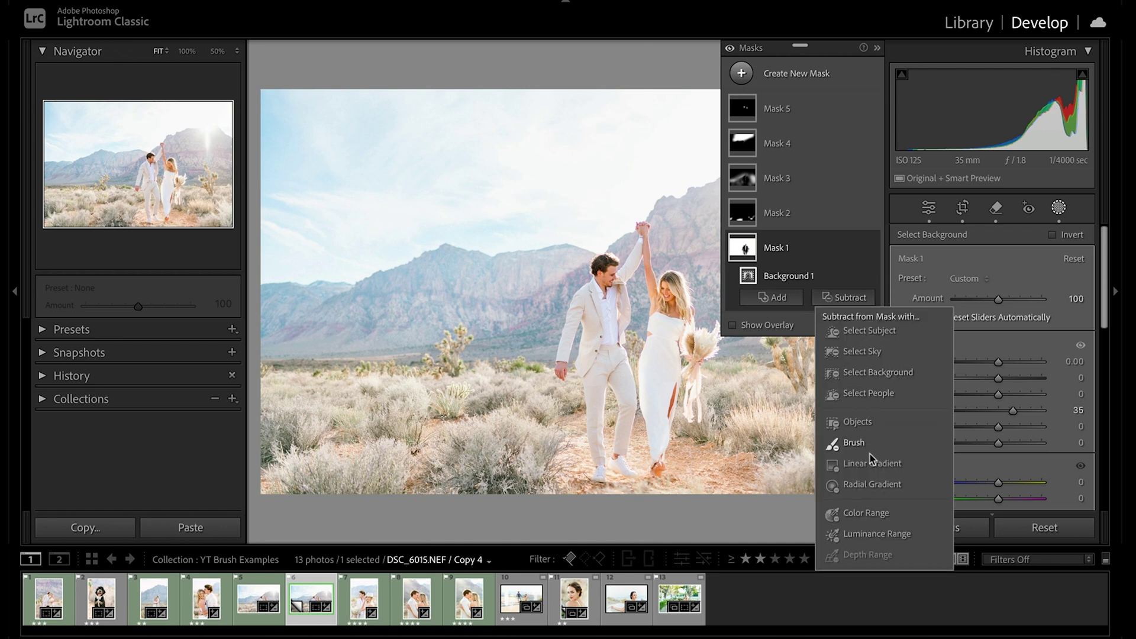
click(897, 464)
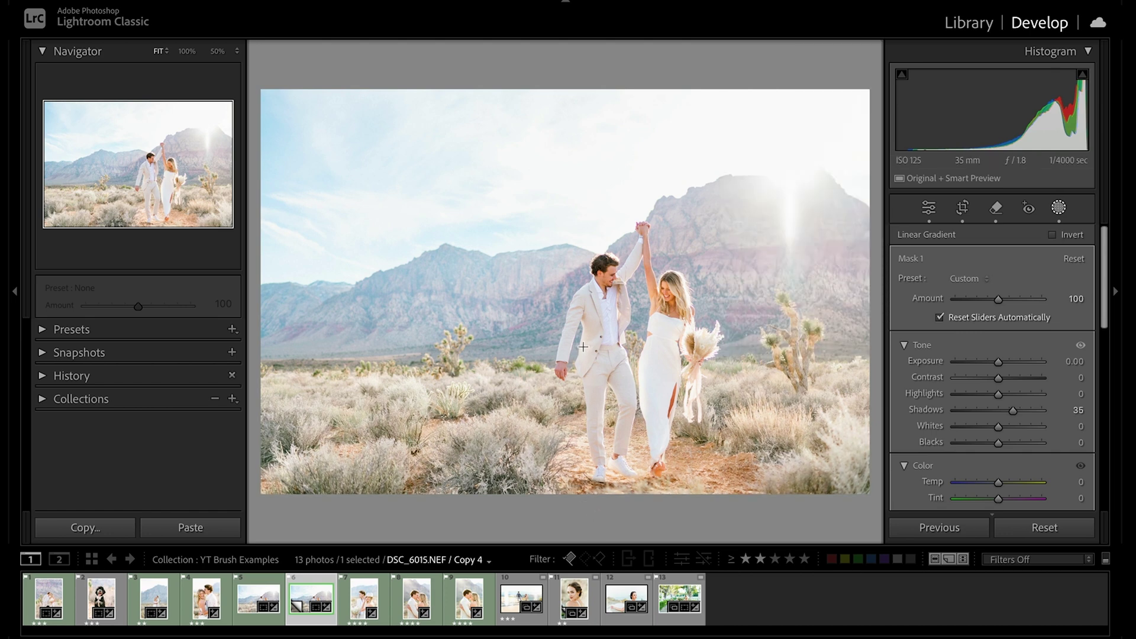
click(583, 345)
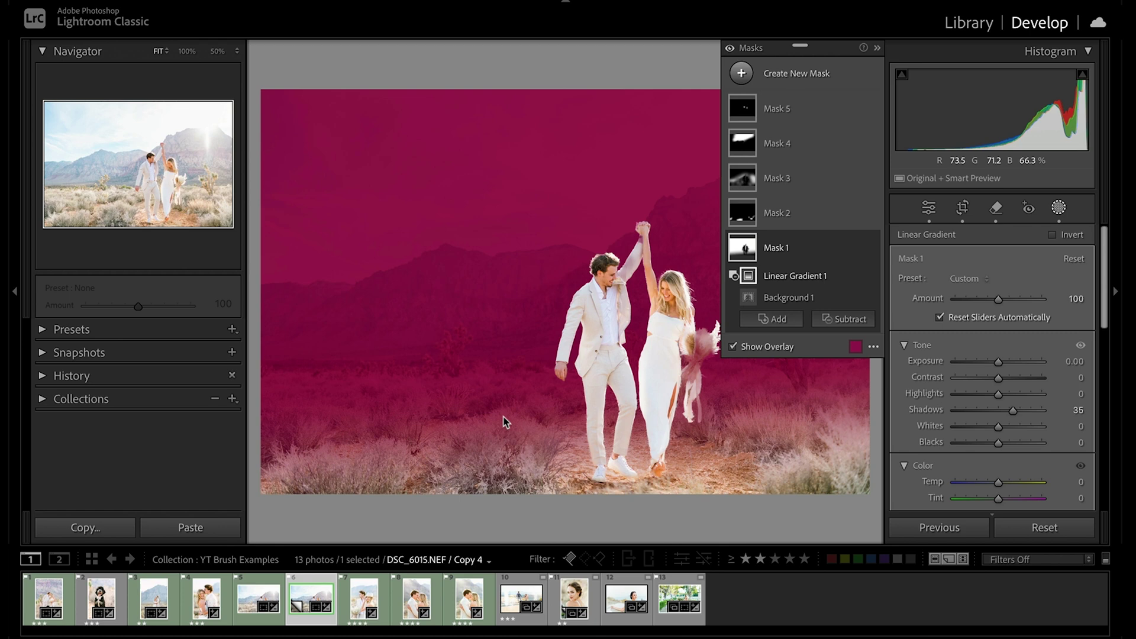
click(878, 48)
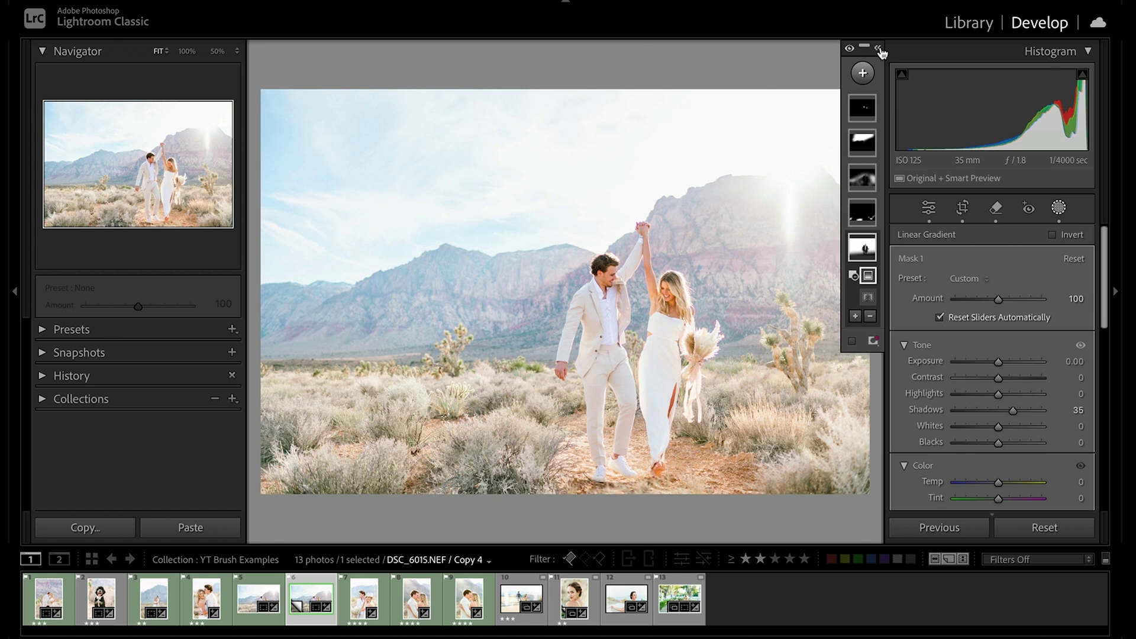
Open DSC_6502.NEF, view the before version, and toggle the brighten and warm haze masks off and on
click(357, 600)
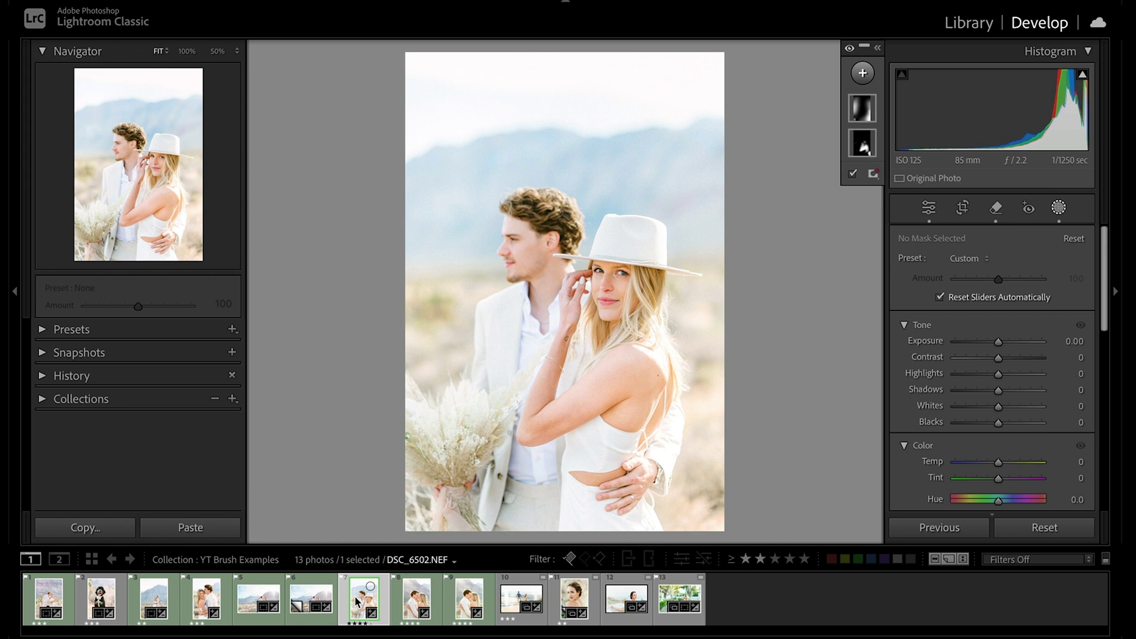
key(backslash)
key(backslash)
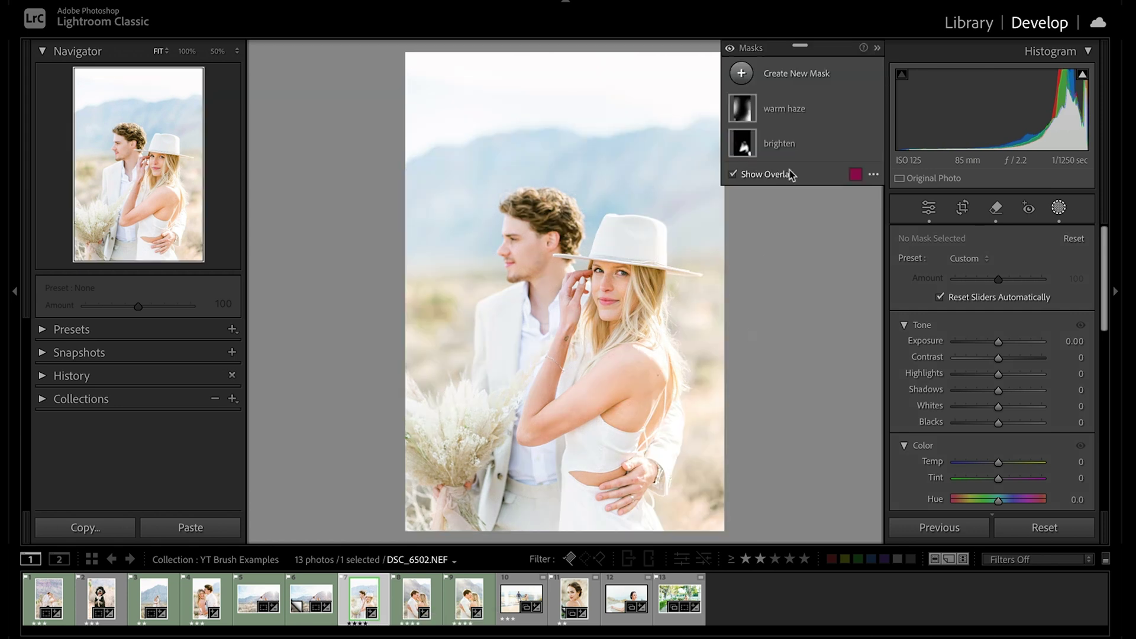
mouse_move(811, 145)
click(872, 143)
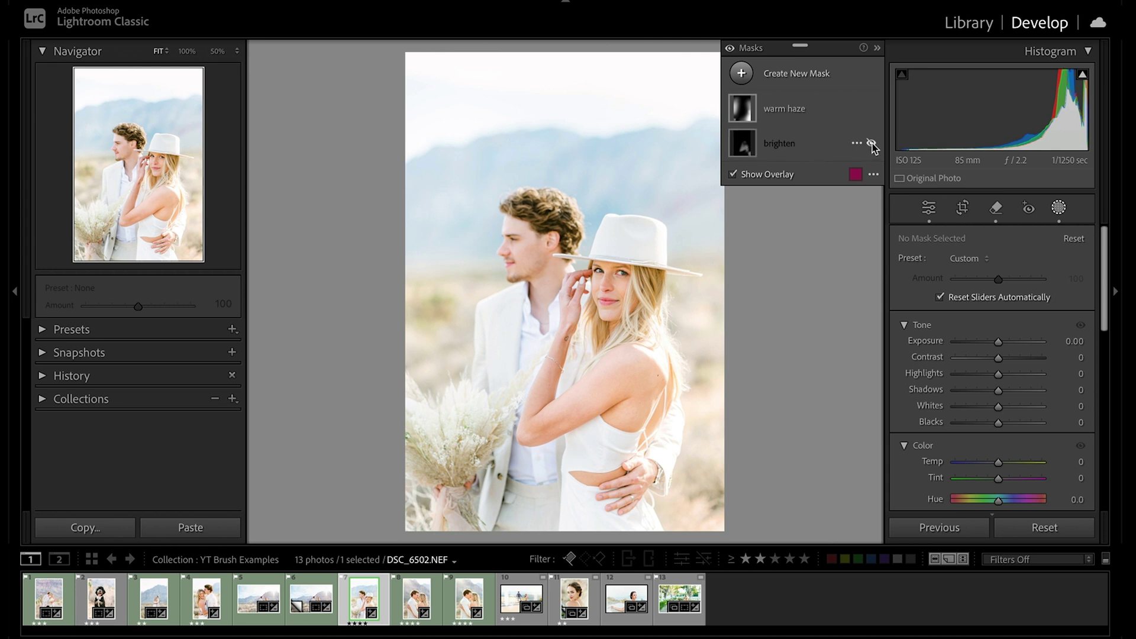
click(872, 143)
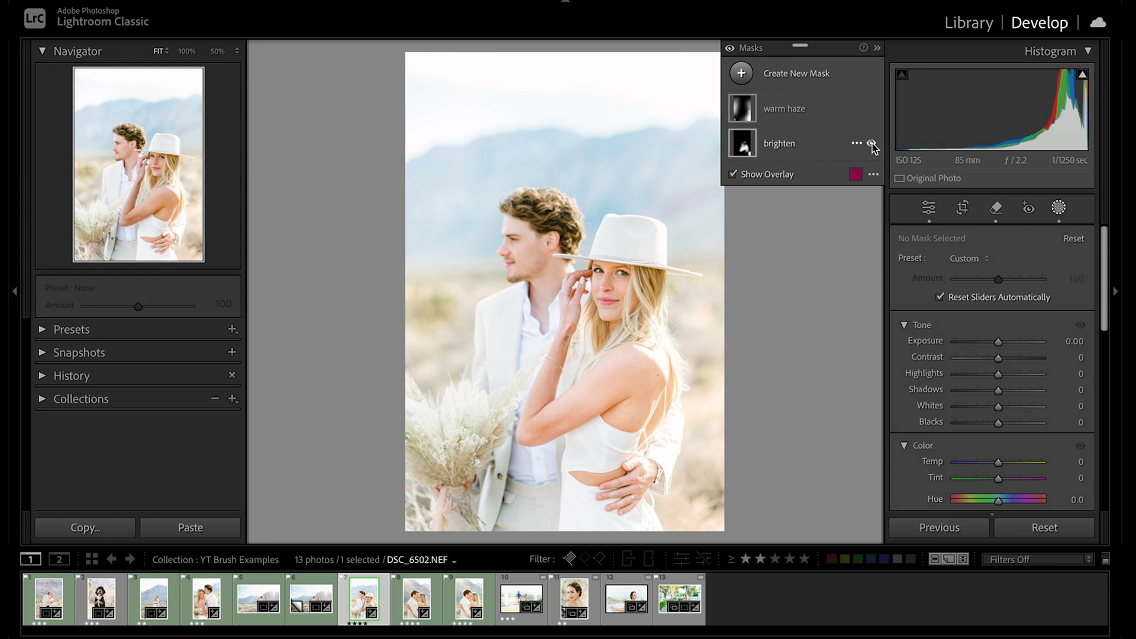
click(873, 144)
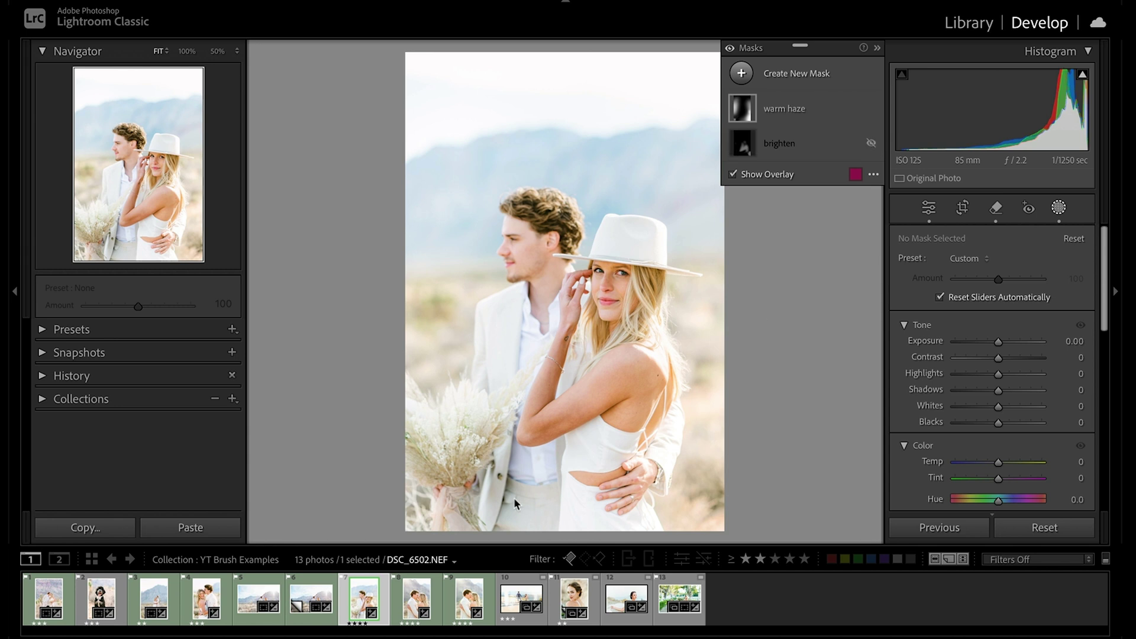
click(872, 144)
click(872, 108)
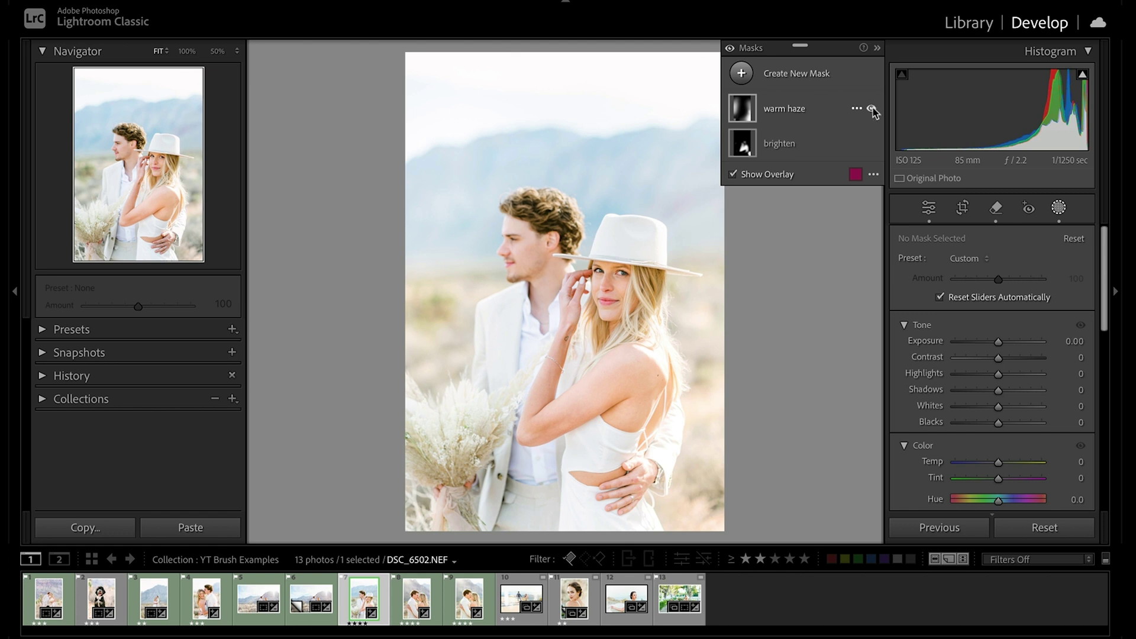
click(872, 108)
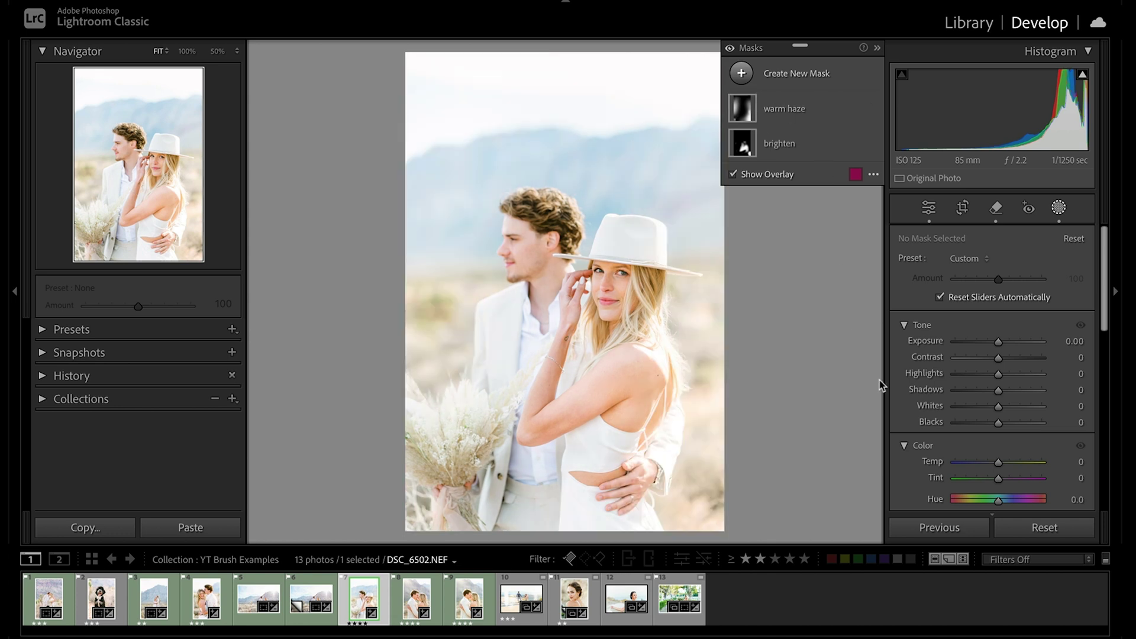
Select the warm haze mask and inspect its Color tint (hue 45, saturation 20) without changing it
scroll(967, 394, down, 4)
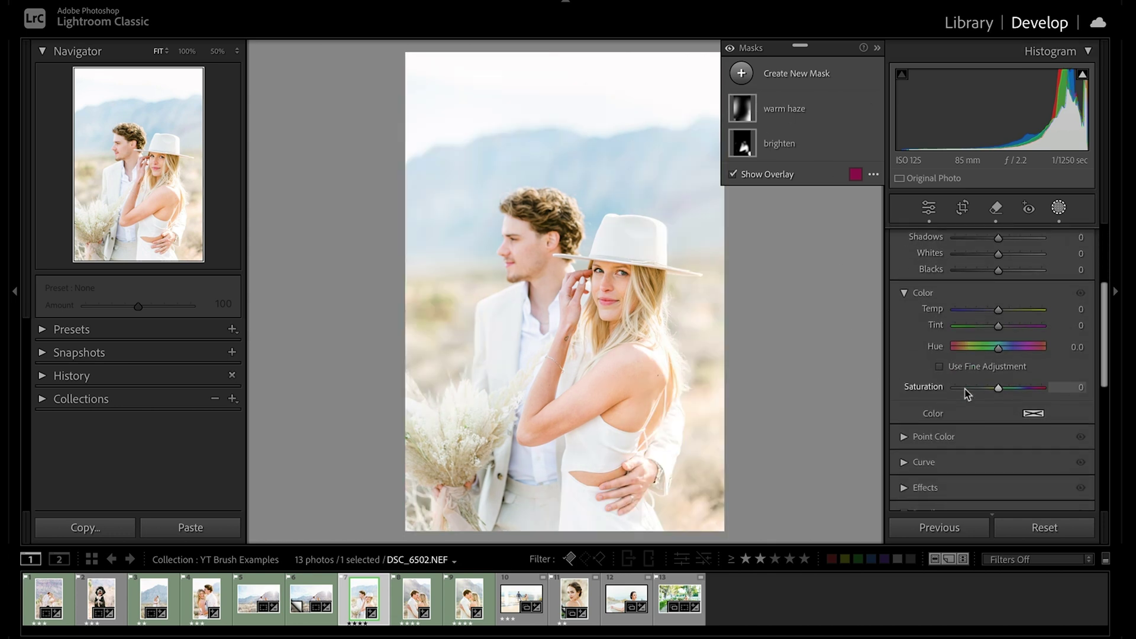
click(817, 108)
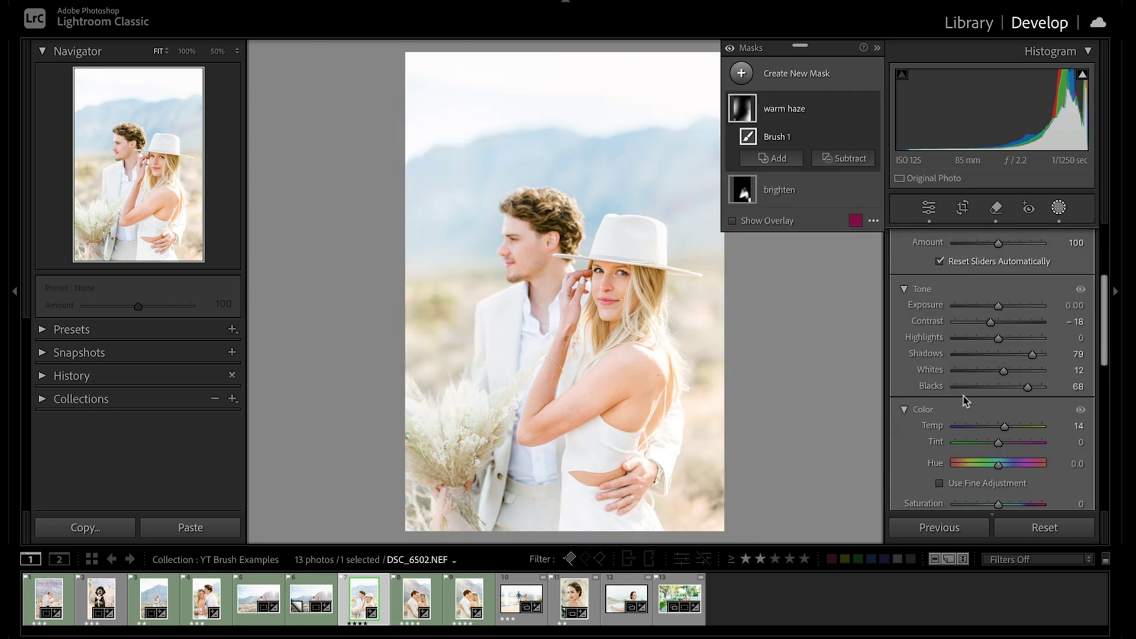
scroll(964, 396, down, 3)
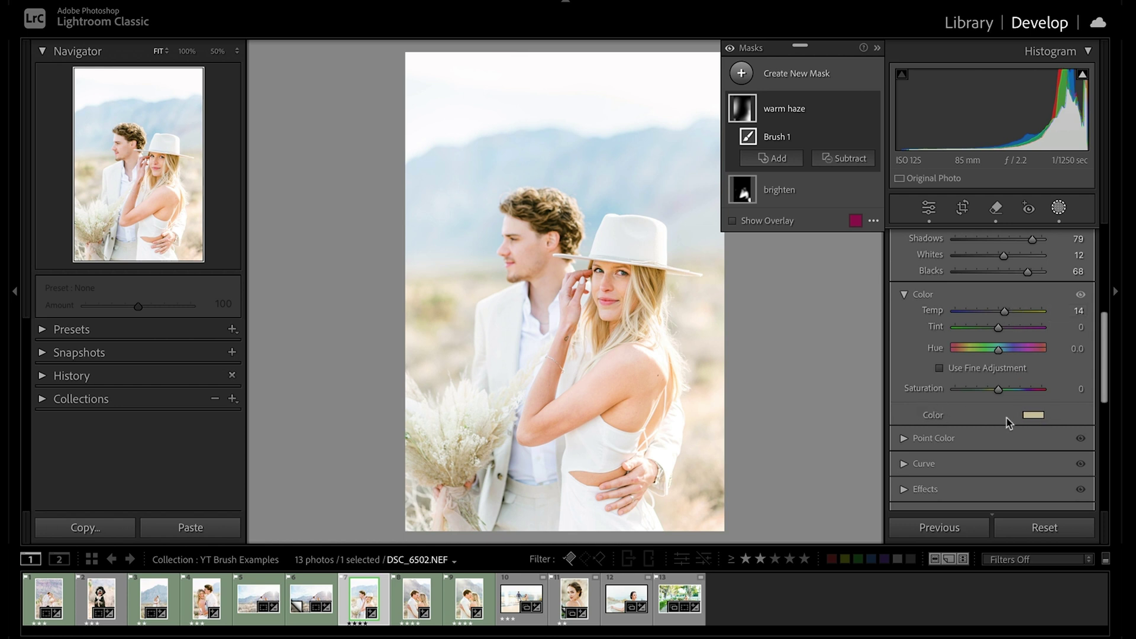
click(1039, 419)
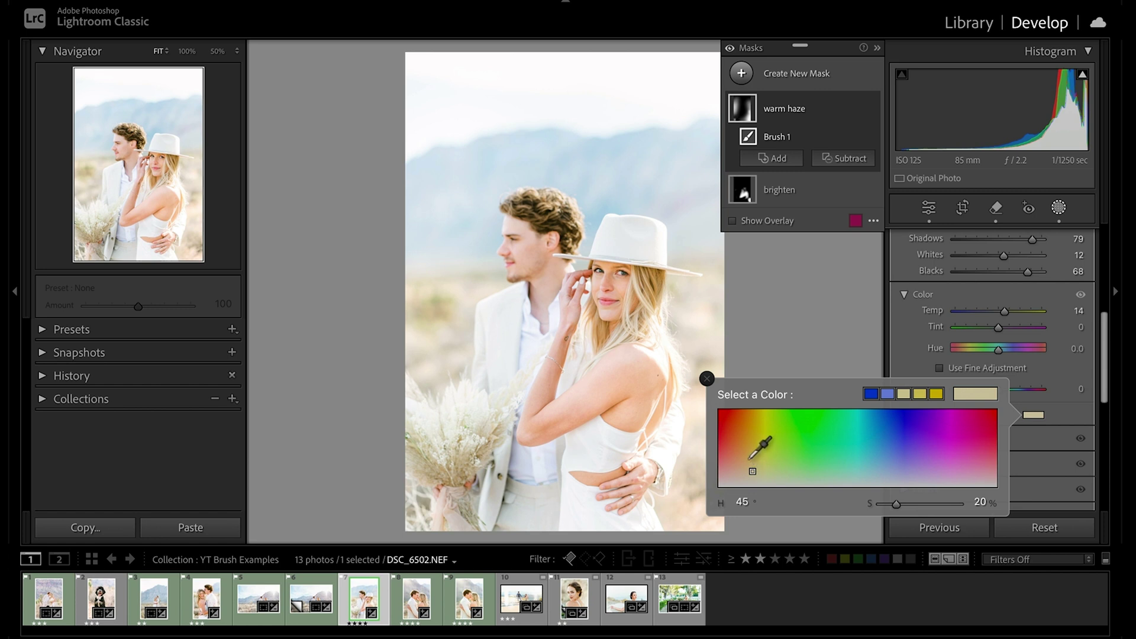
click(708, 379)
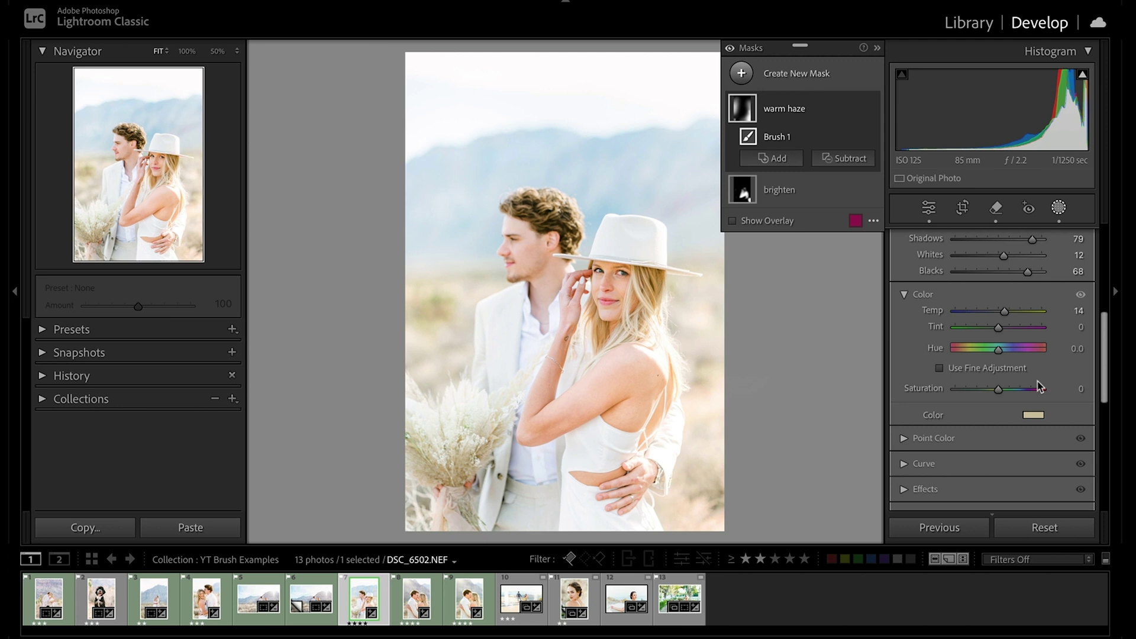
scroll(1038, 381, up, 5)
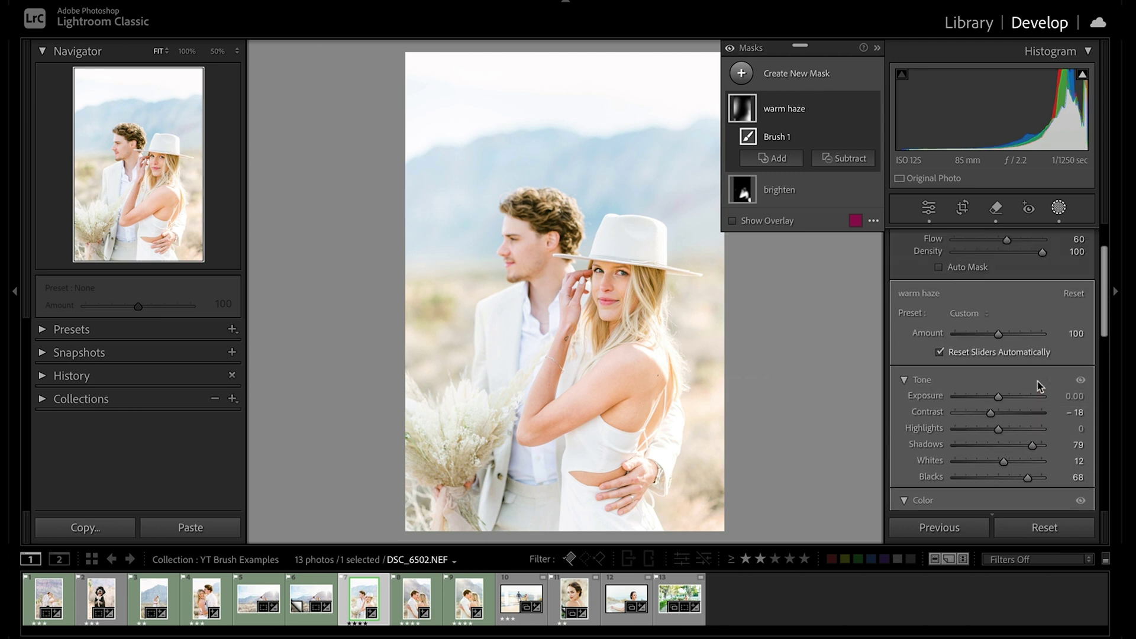
scroll(1038, 381, up, 1)
click(965, 332)
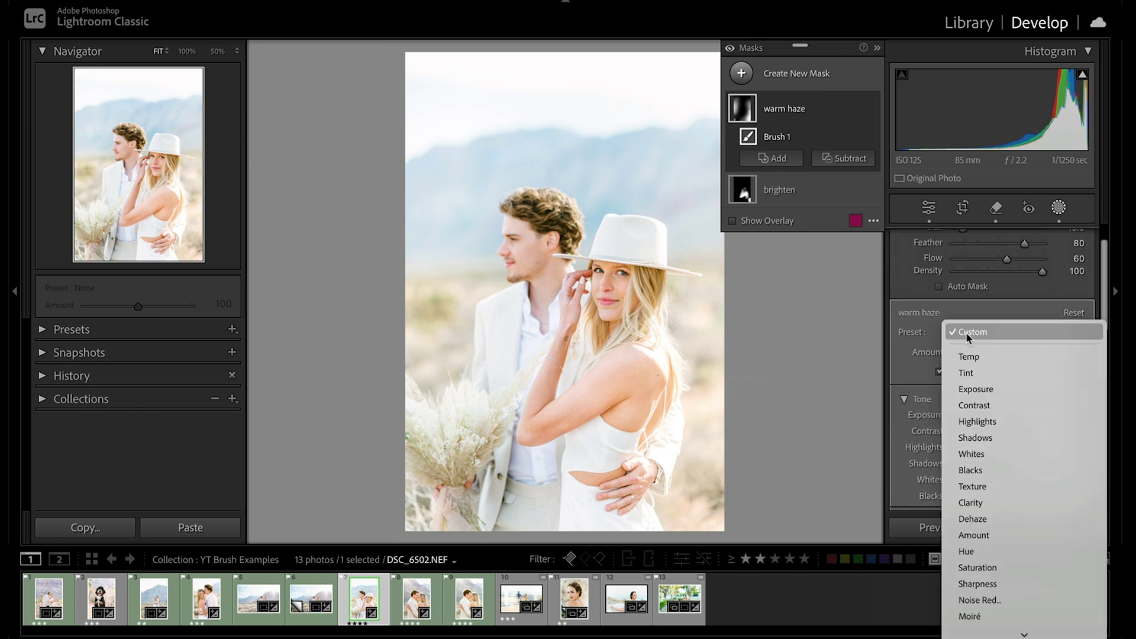
scroll(1003, 473, down, 10)
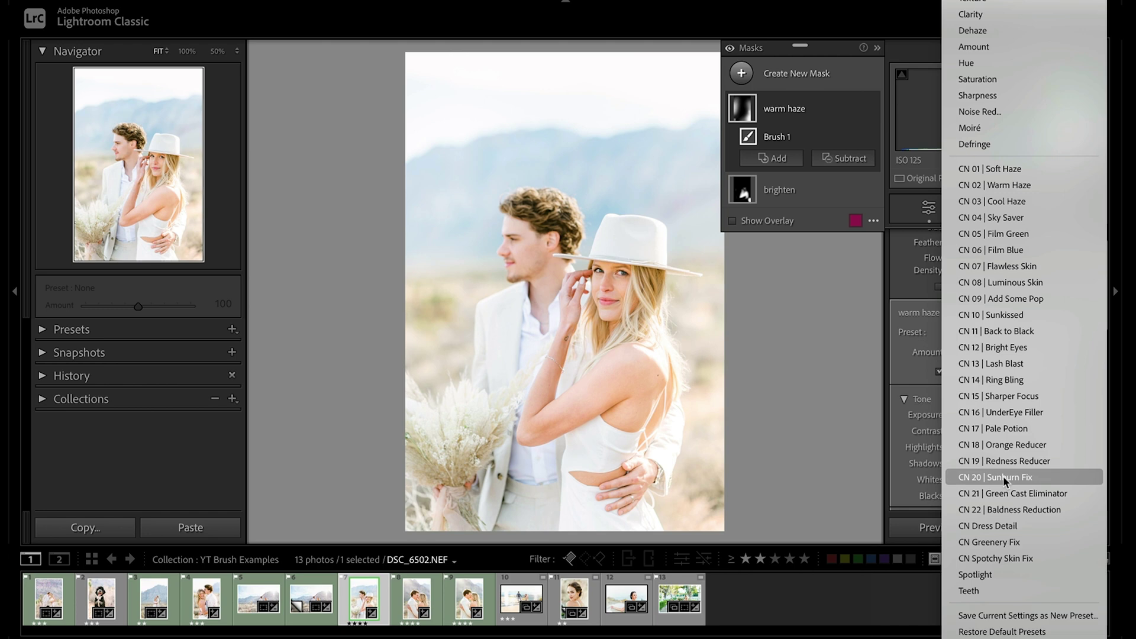
click(1020, 617)
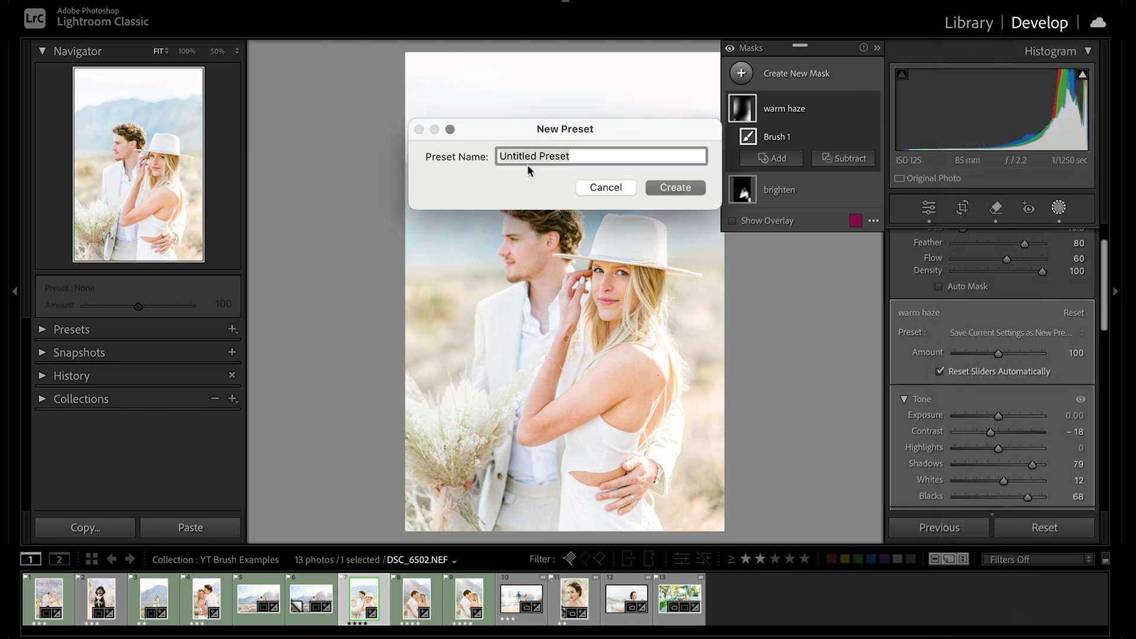
click(594, 188)
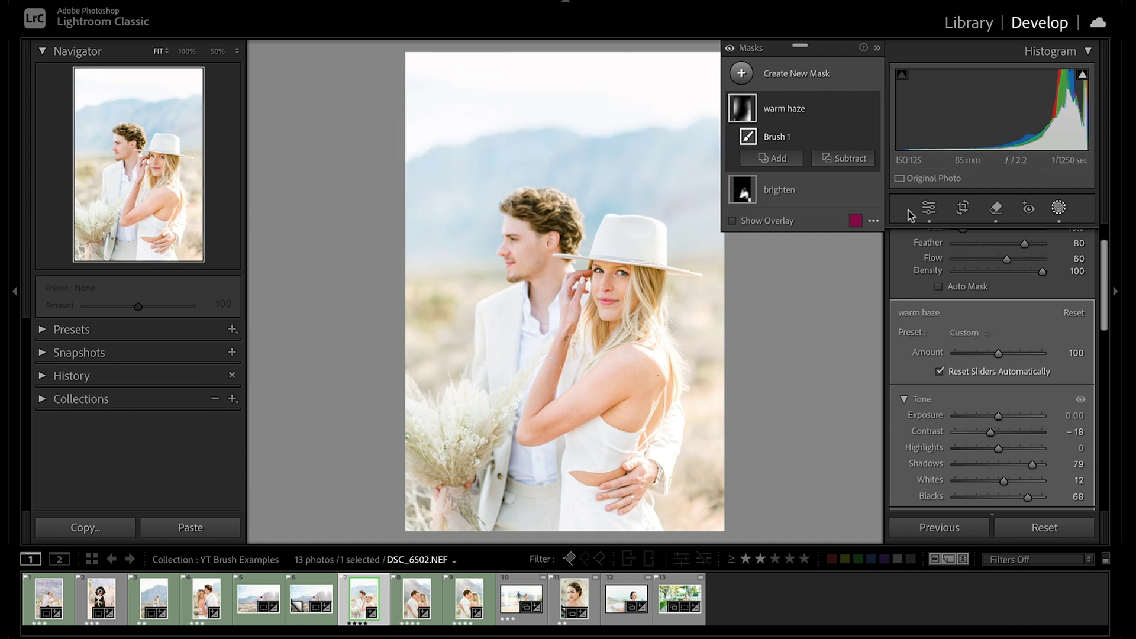
click(1059, 208)
Reopen the masking tools and browse the mask Preset list without choosing a preset
click(1060, 209)
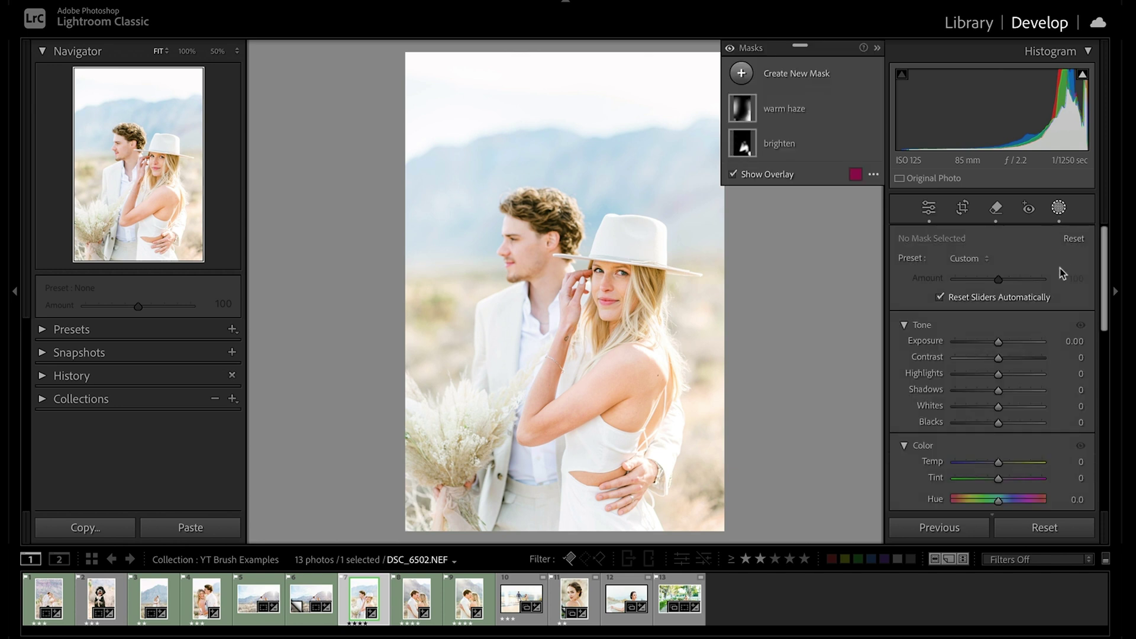
click(959, 261)
scroll(1006, 444, down, 5)
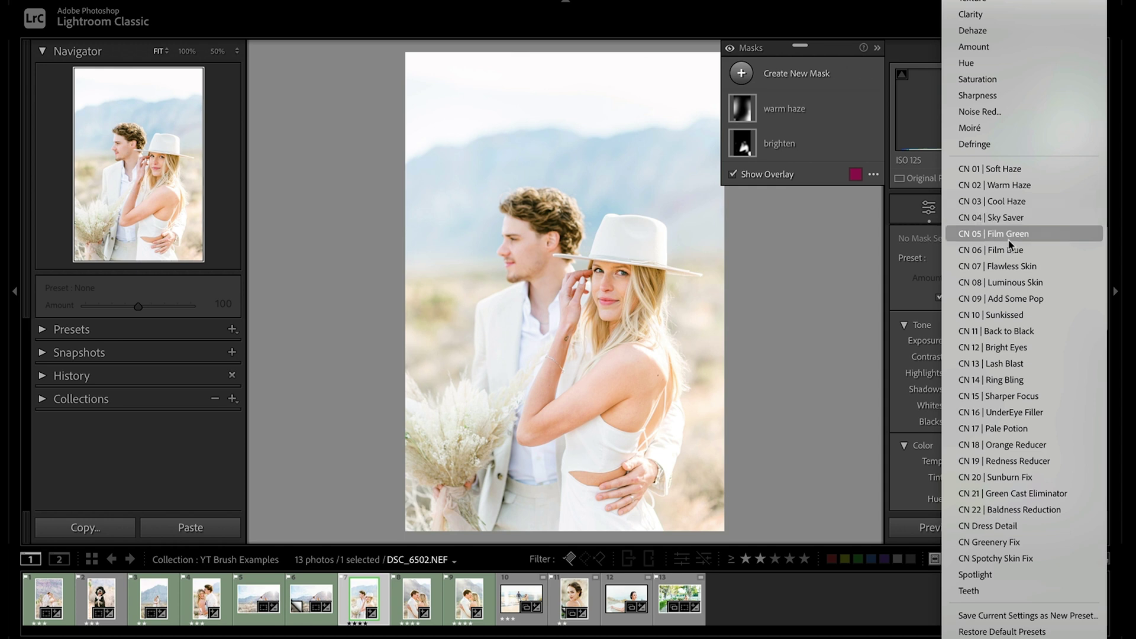
click(852, 260)
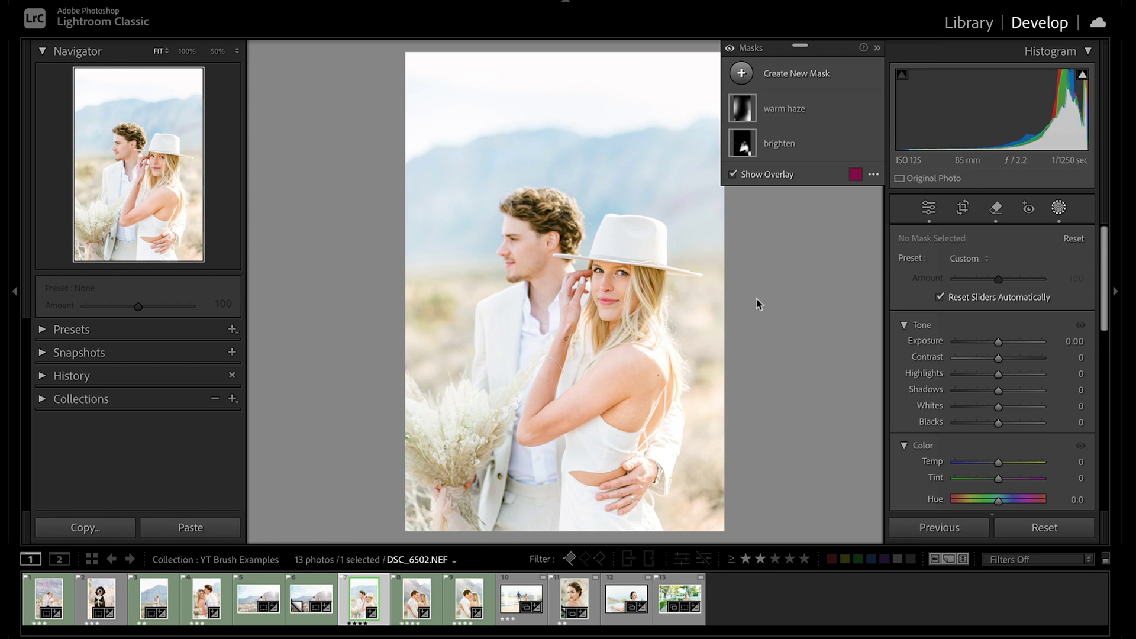
Zoom to 100% on the bride's face and start a new brush mask
click(629, 300)
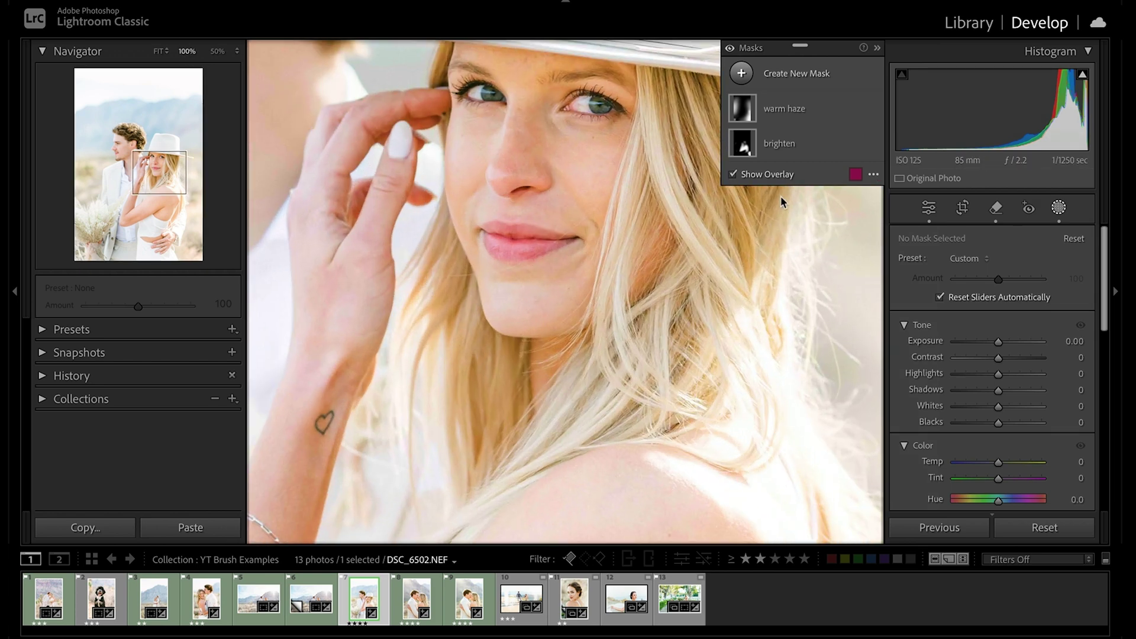
drag(604, 134, 633, 278)
key(k)
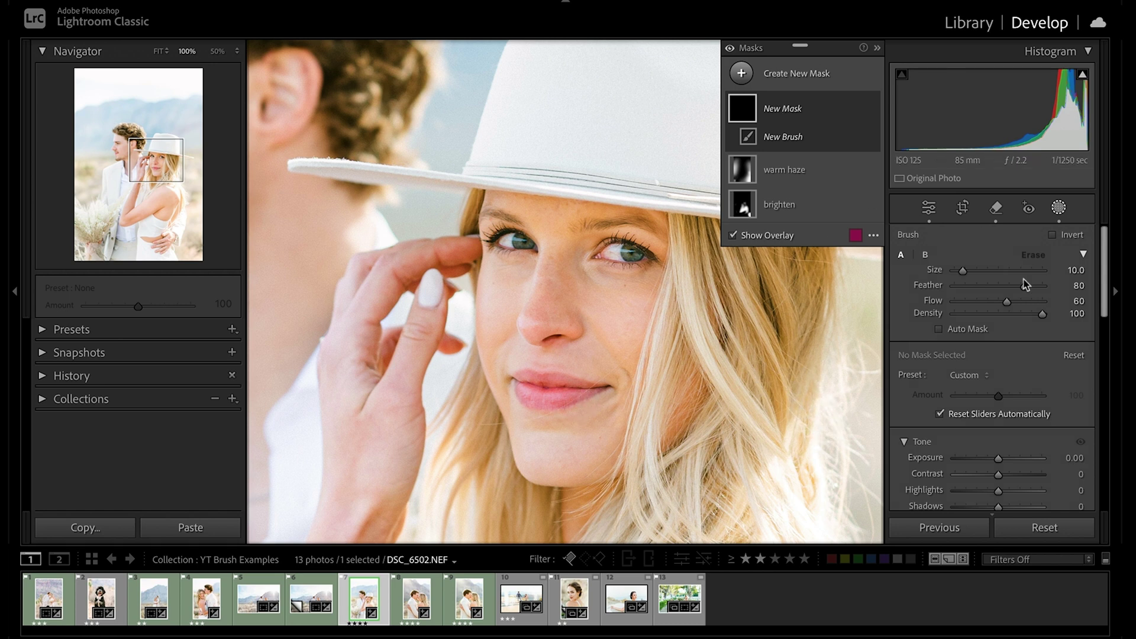
Set the brush's Texture to -60 and Clarity to -16
scroll(1024, 284, down, 5)
scroll(1025, 284, down, 5)
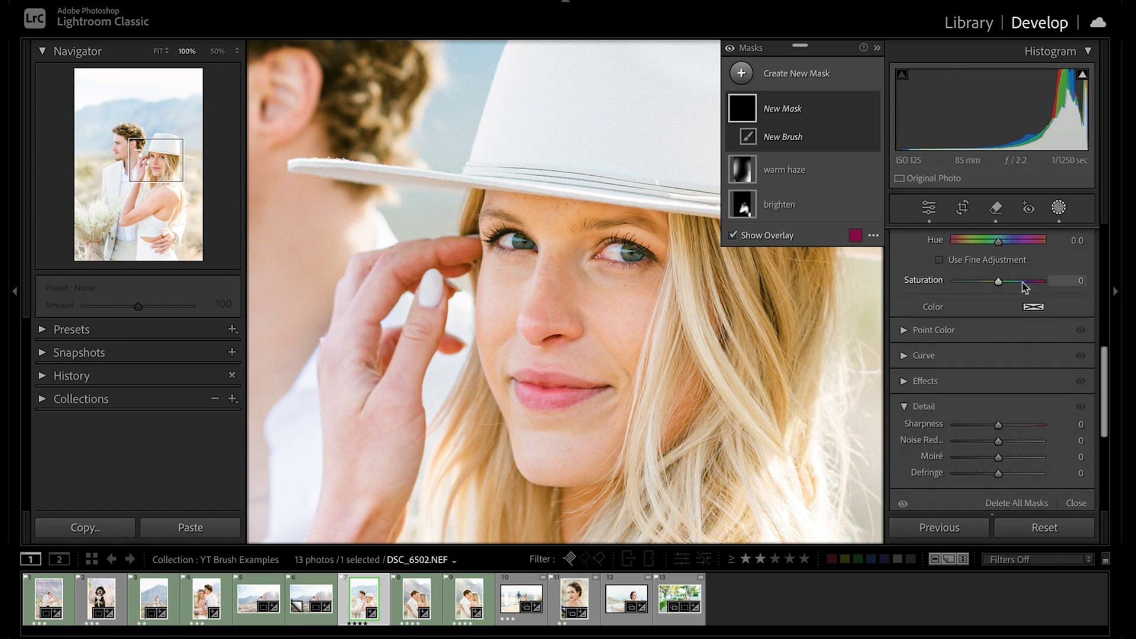
click(902, 325)
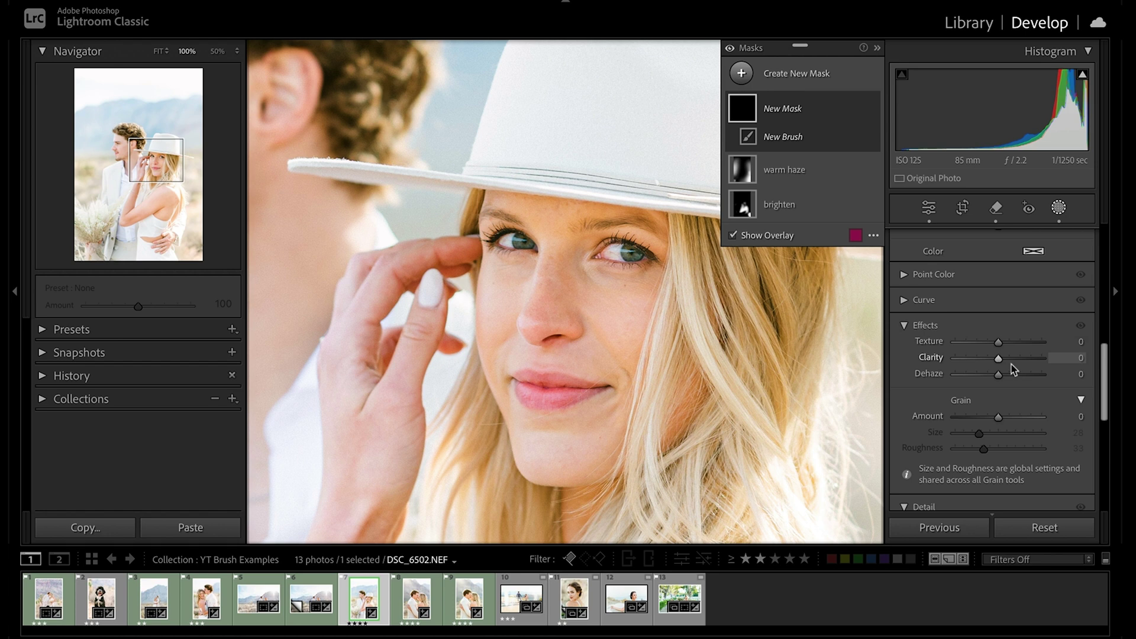
drag(999, 344, 971, 342)
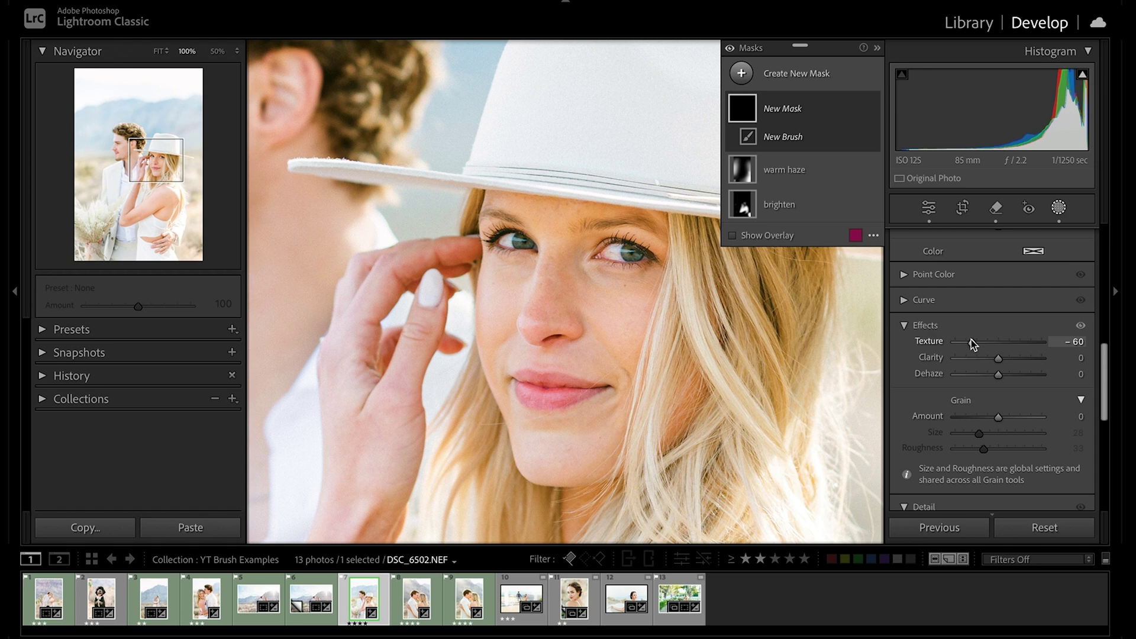
drag(999, 359, 990, 360)
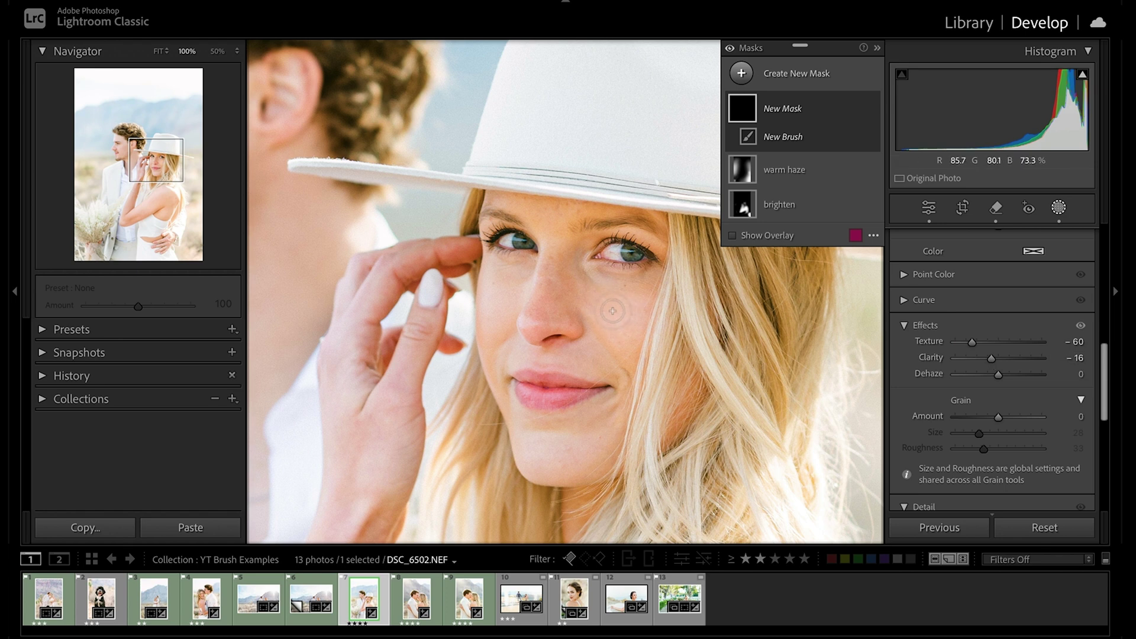
Restart the Brush tool to create Mask 1 and paint the skin softening over the bride's face
key(k)
key(k)
click(577, 278)
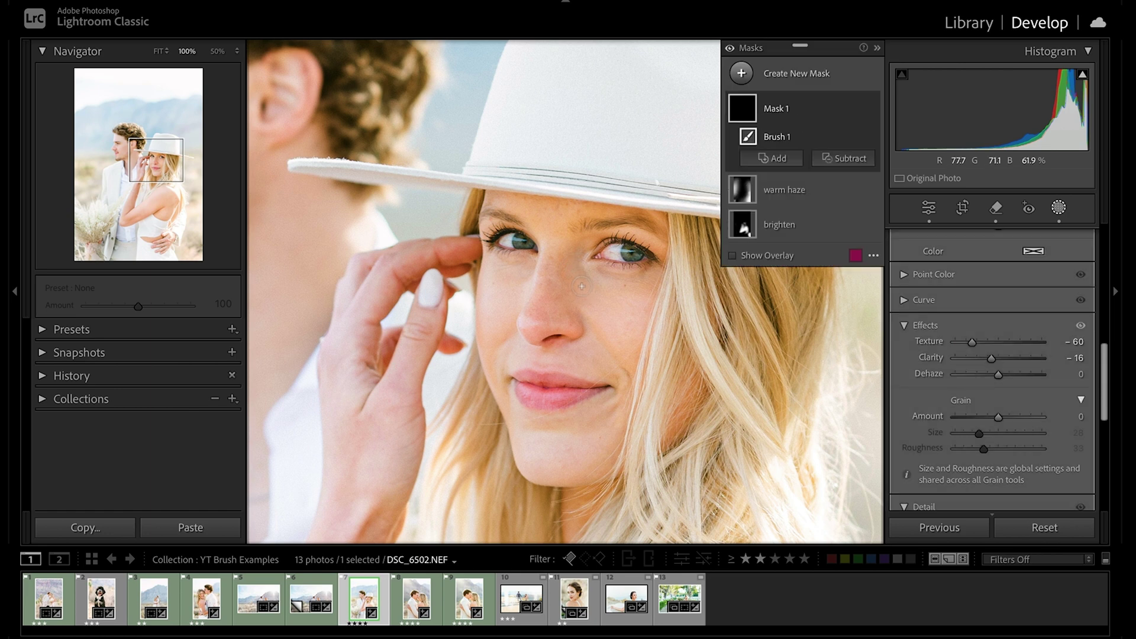
key(k)
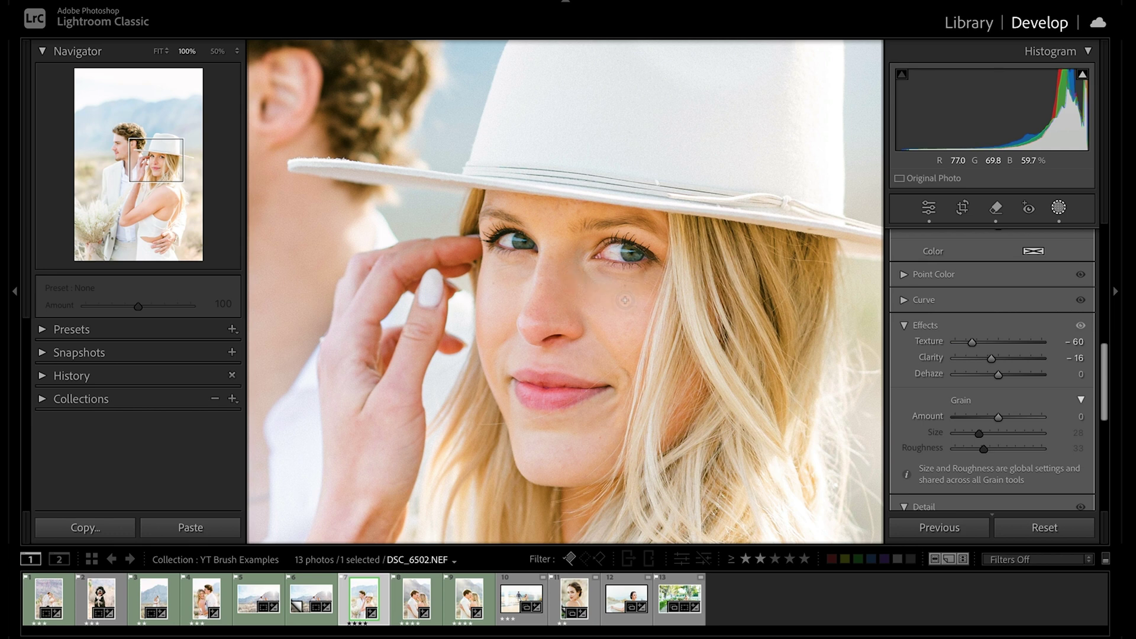
key(k)
key(k)
key(k)
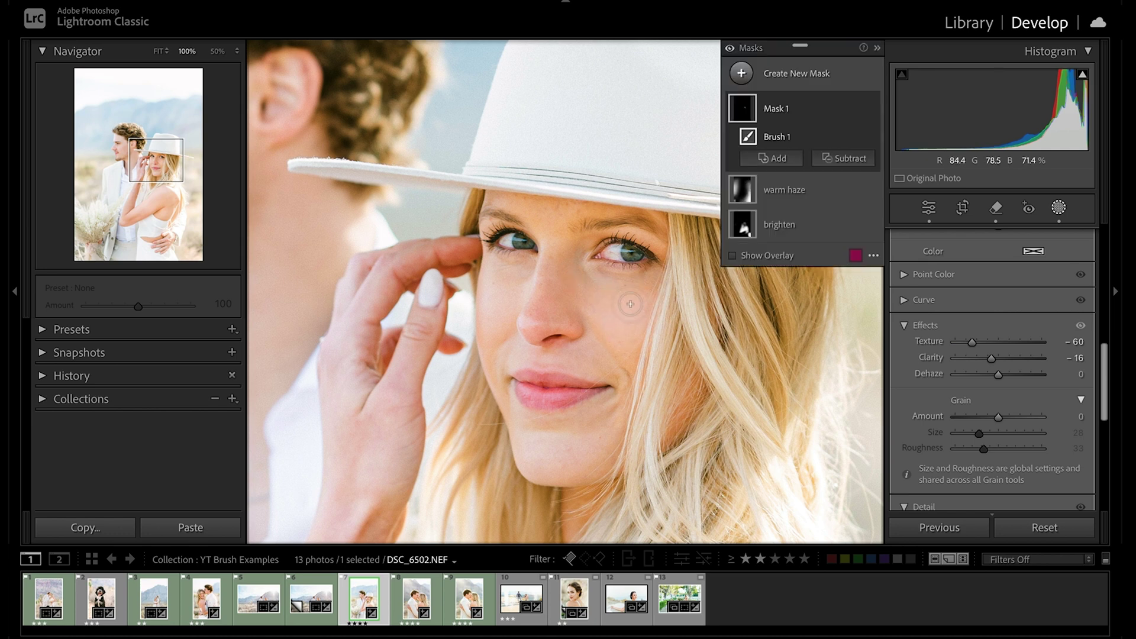
key(k)
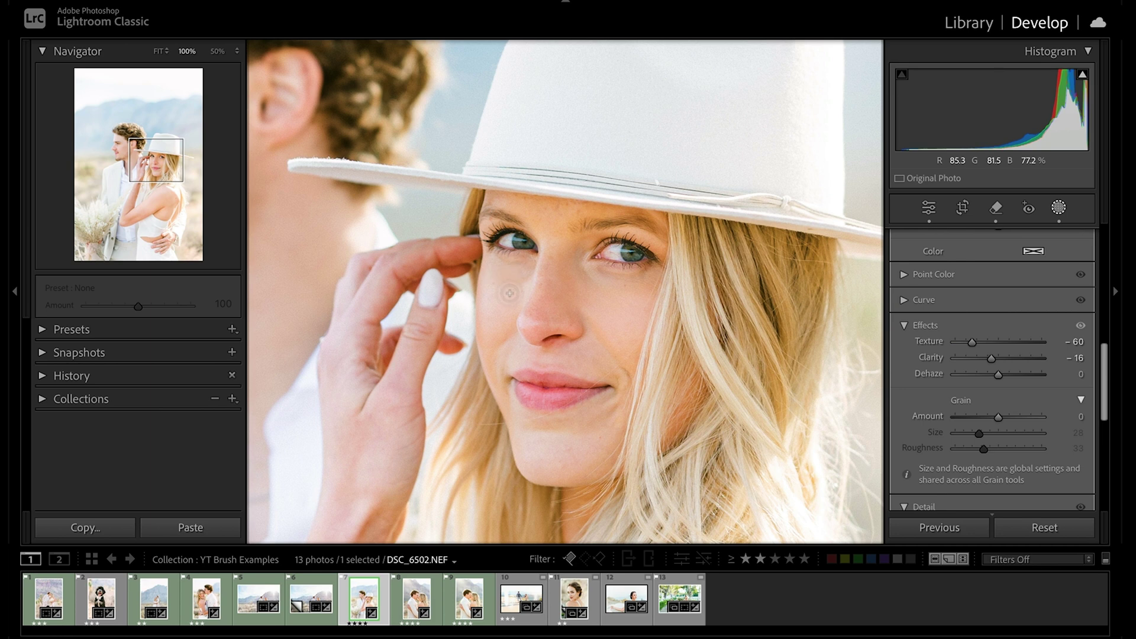
key(k)
key(k)
key(k)
key(k)
key(k)
key(k)
key(k)
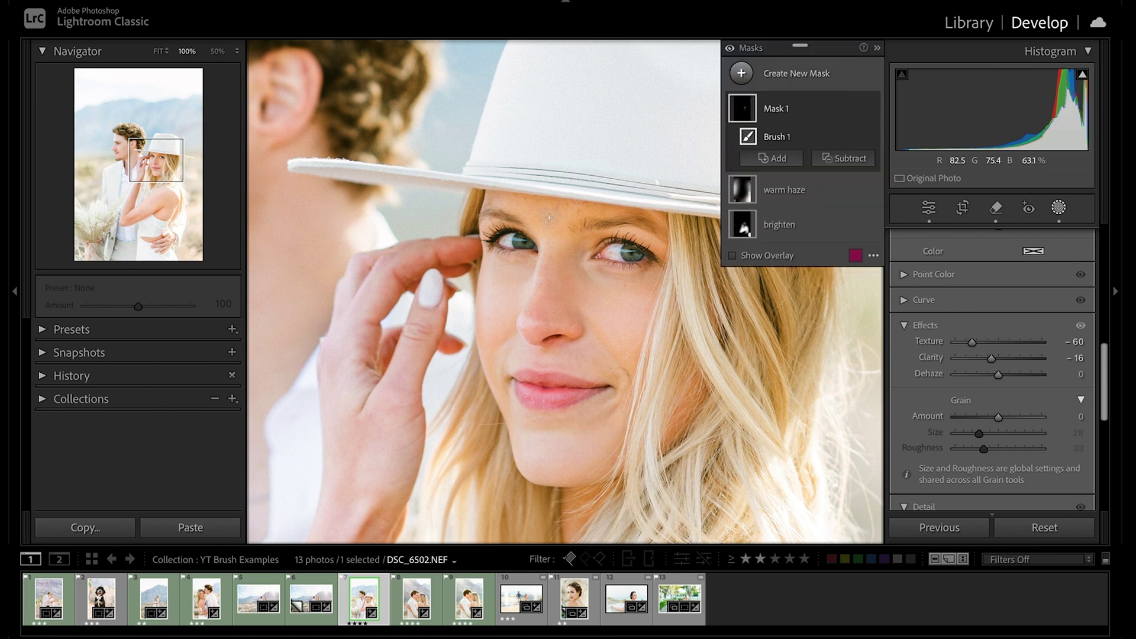
key(k)
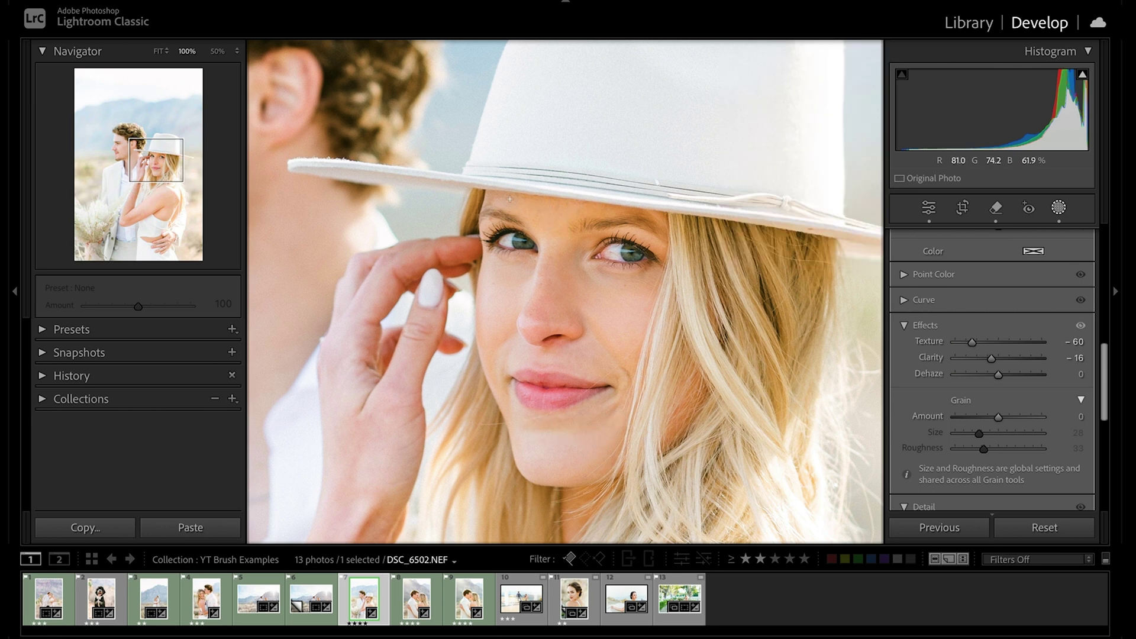
key(k)
key(k)
key(k)
key(k)
key(k)
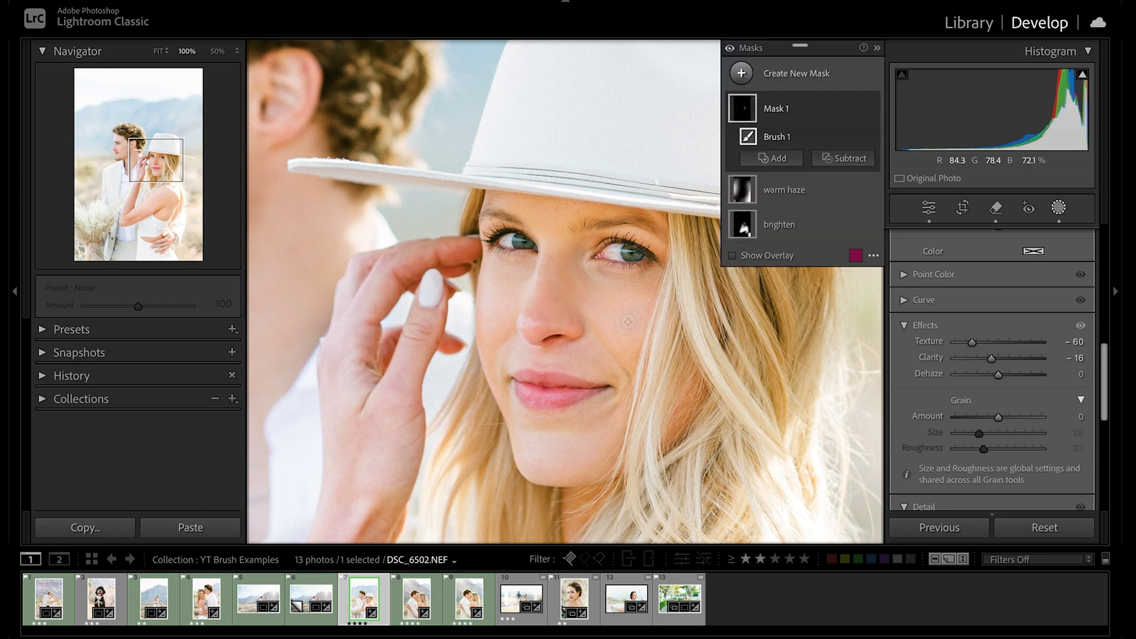
Zoom out and pan to bring the bride's arm into view at 50%
key(z)
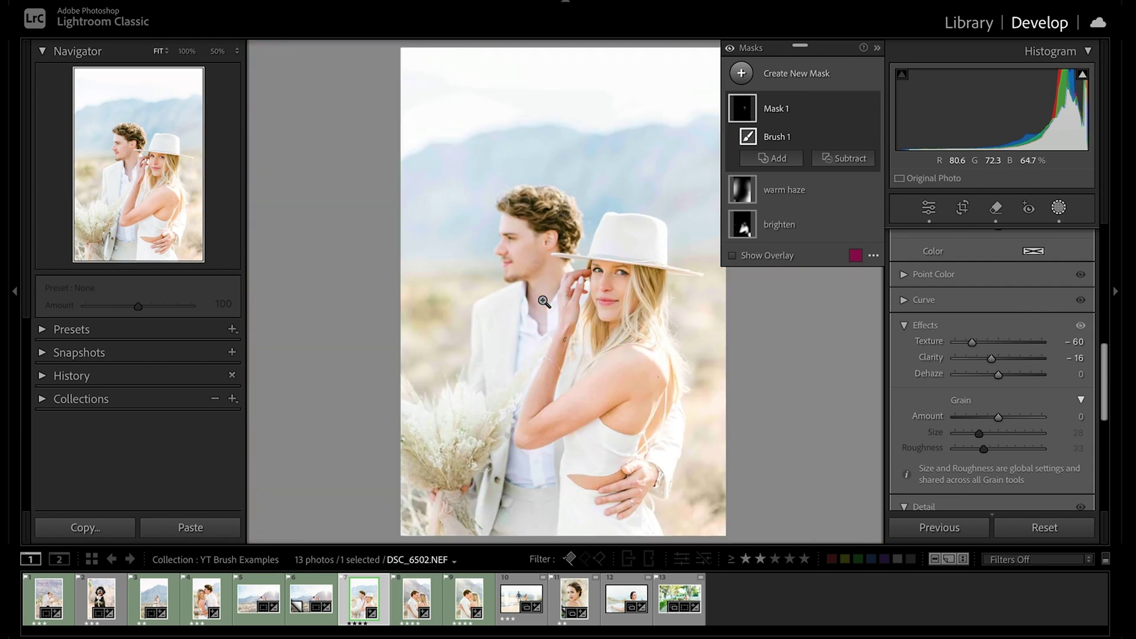
key(ctrl+equal)
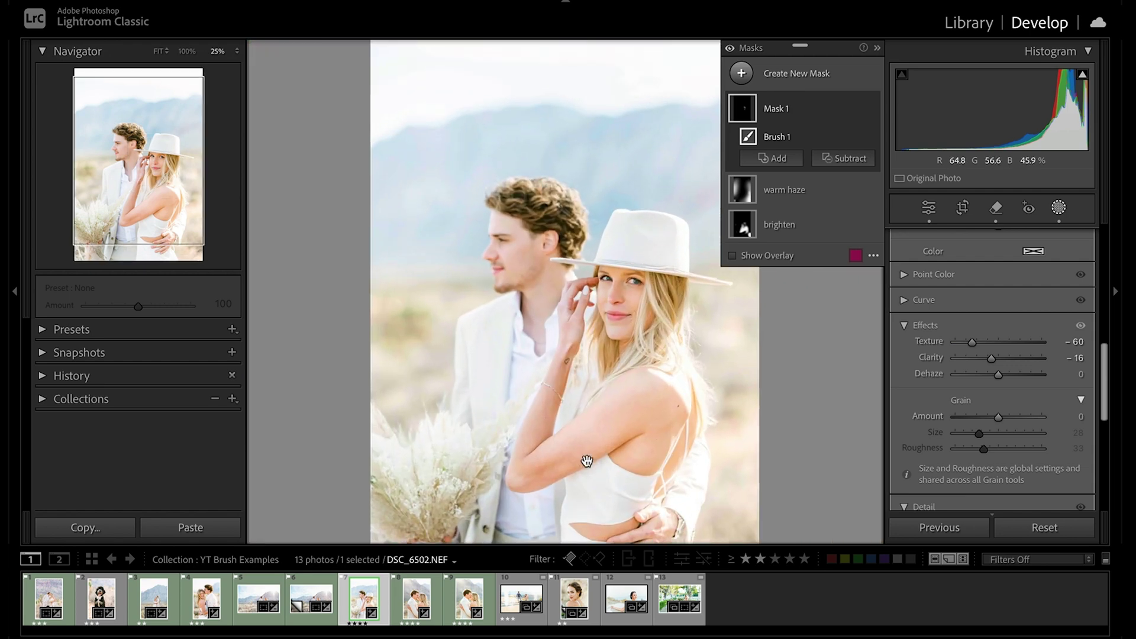
drag(588, 461, 587, 292)
key(k)
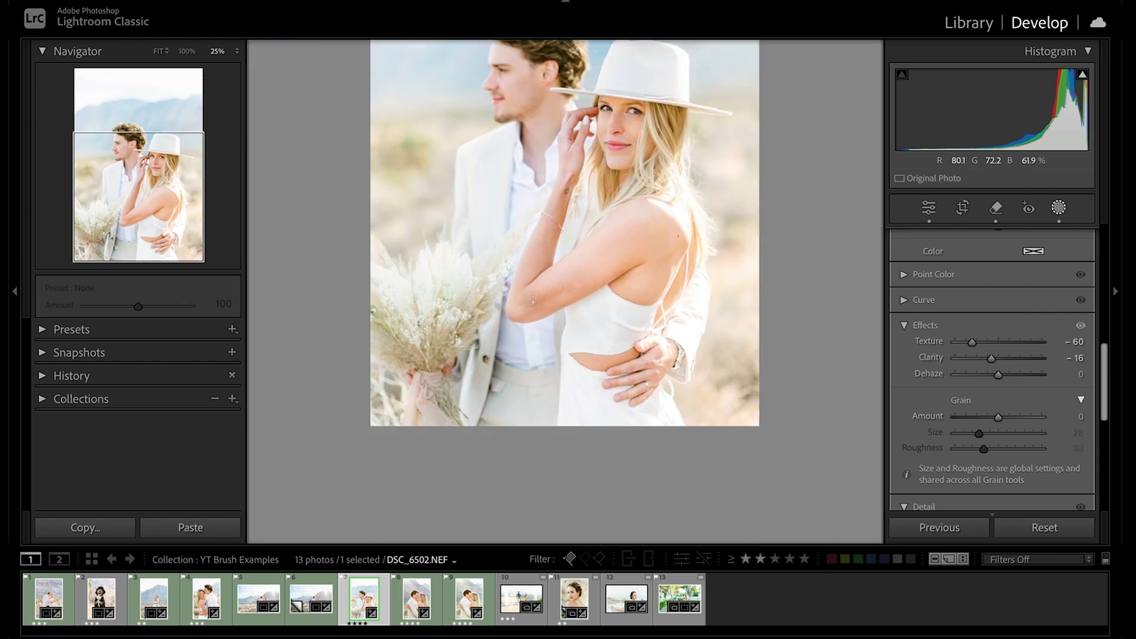
key(k)
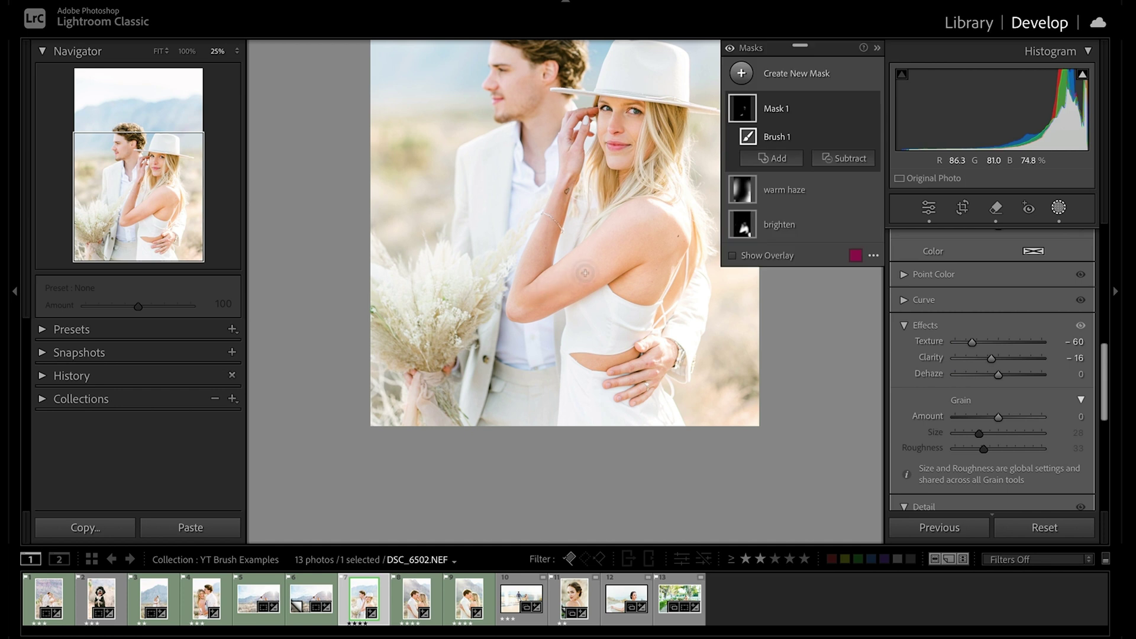
key(k)
key(k)
key(ctrl+equal)
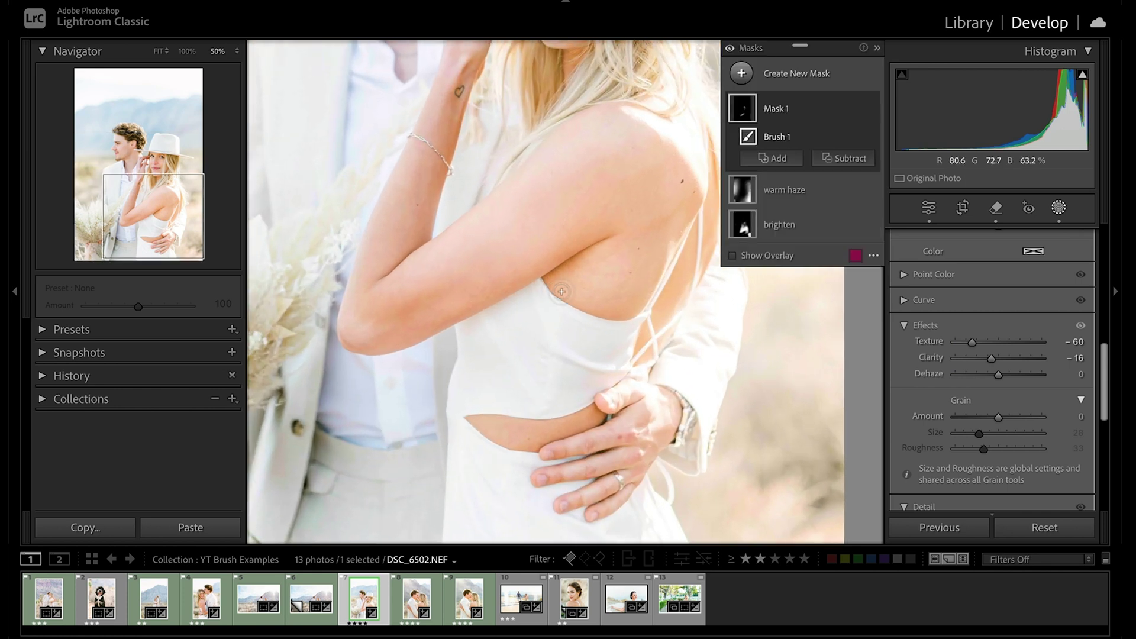
key(k)
key(k)
key(k)
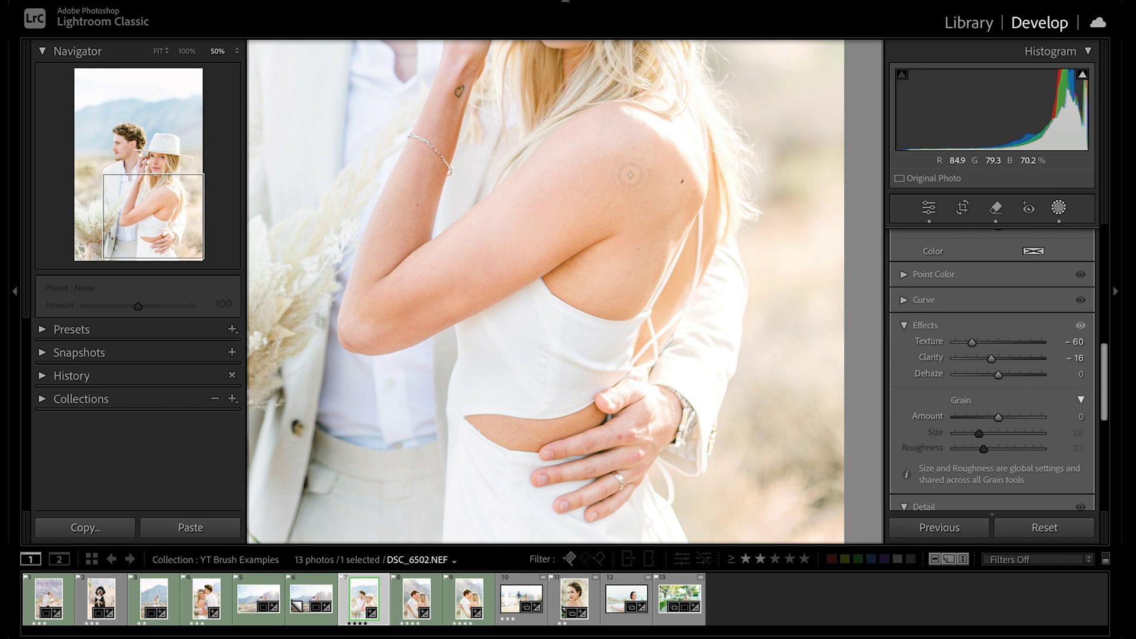
key(k)
Paint Mask 1 softening strokes over the bride's shoulder, forearm and wrist
mouse_move(620, 176)
mouse_down()
mouse_move(572, 167)
mouse_move(624, 130)
mouse_move(551, 191)
mouse_move(604, 190)
mouse_move(551, 224)
mouse_move(636, 207)
mouse_up()
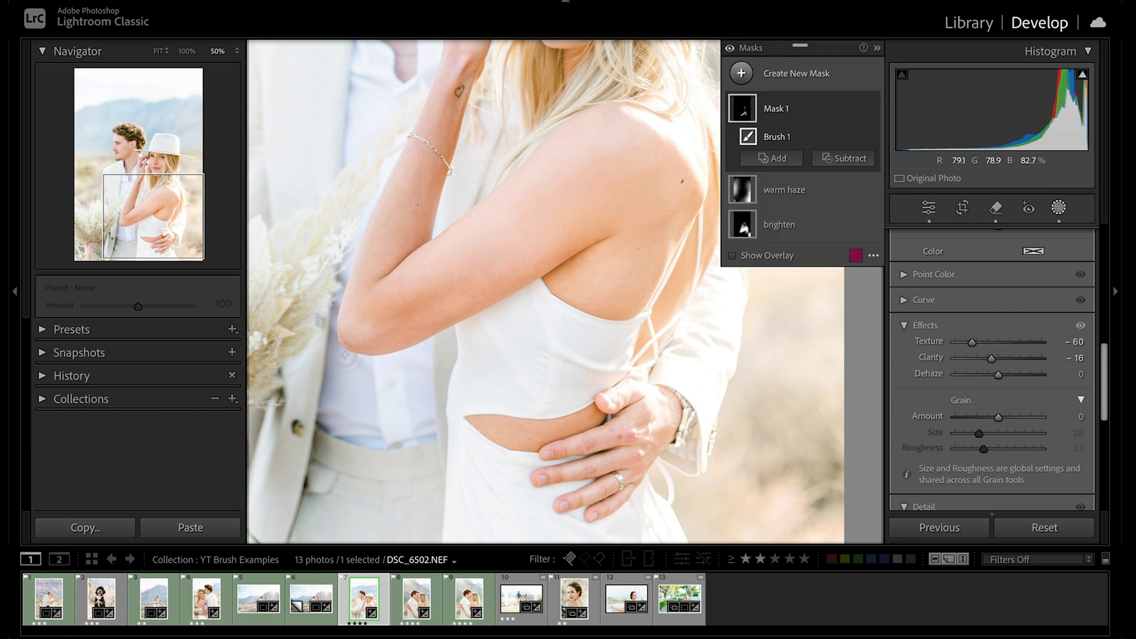
mouse_move(354, 319)
mouse_down()
mouse_move(464, 277)
mouse_move(376, 259)
mouse_move(413, 170)
mouse_move(415, 208)
mouse_move(394, 236)
mouse_up()
drag(441, 132, 437, 108)
mouse_move(415, 213)
mouse_down()
mouse_move(372, 255)
mouse_move(368, 257)
mouse_up()
mouse_move(357, 313)
mouse_down()
mouse_move(364, 251)
mouse_move(419, 334)
mouse_move(368, 328)
mouse_up()
mouse_move(482, 276)
mouse_down()
mouse_move(578, 189)
mouse_move(542, 200)
mouse_move(597, 159)
mouse_move(657, 182)
mouse_up()
drag(596, 283, 659, 161)
drag(552, 258, 572, 568)
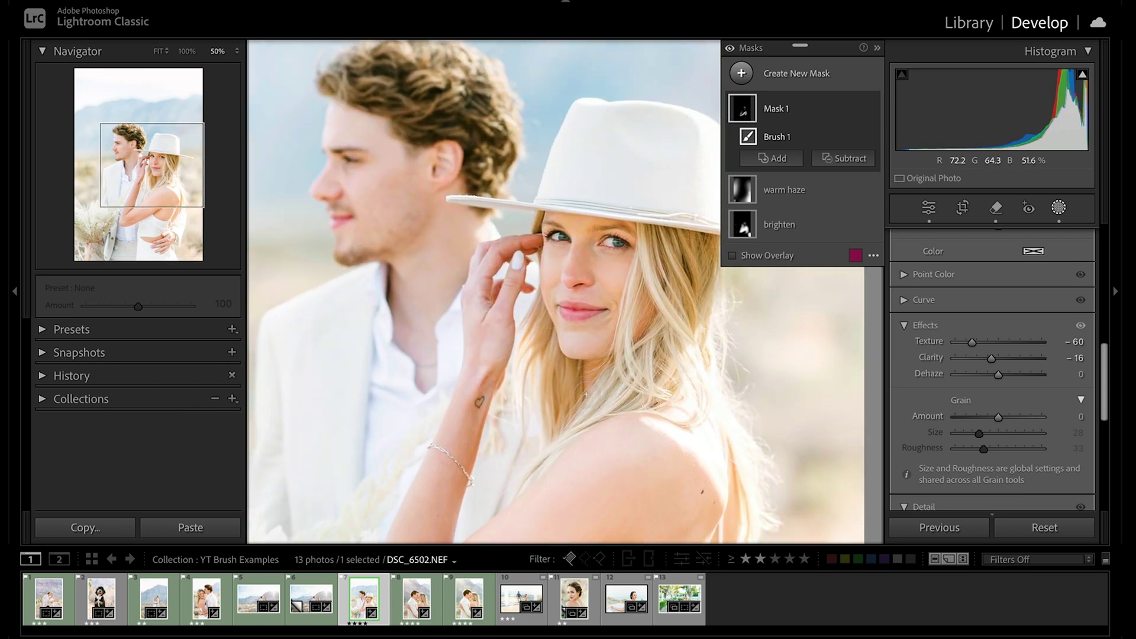
Check Mask 1's coverage with the overlay, then zoom to 100% on the bride's face
key(o)
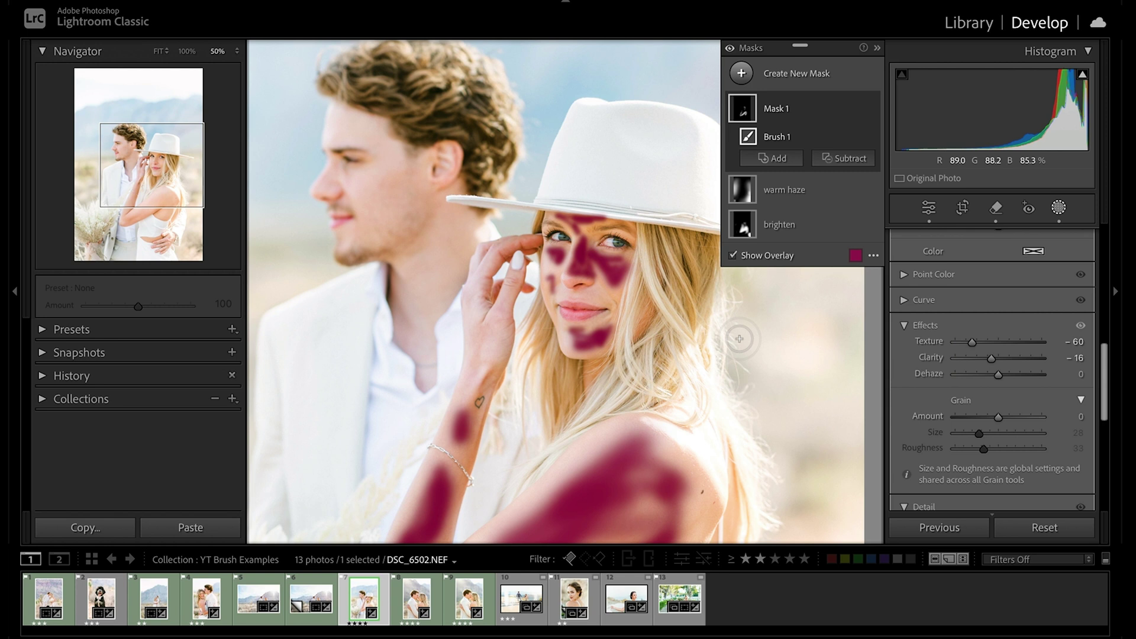
key(o)
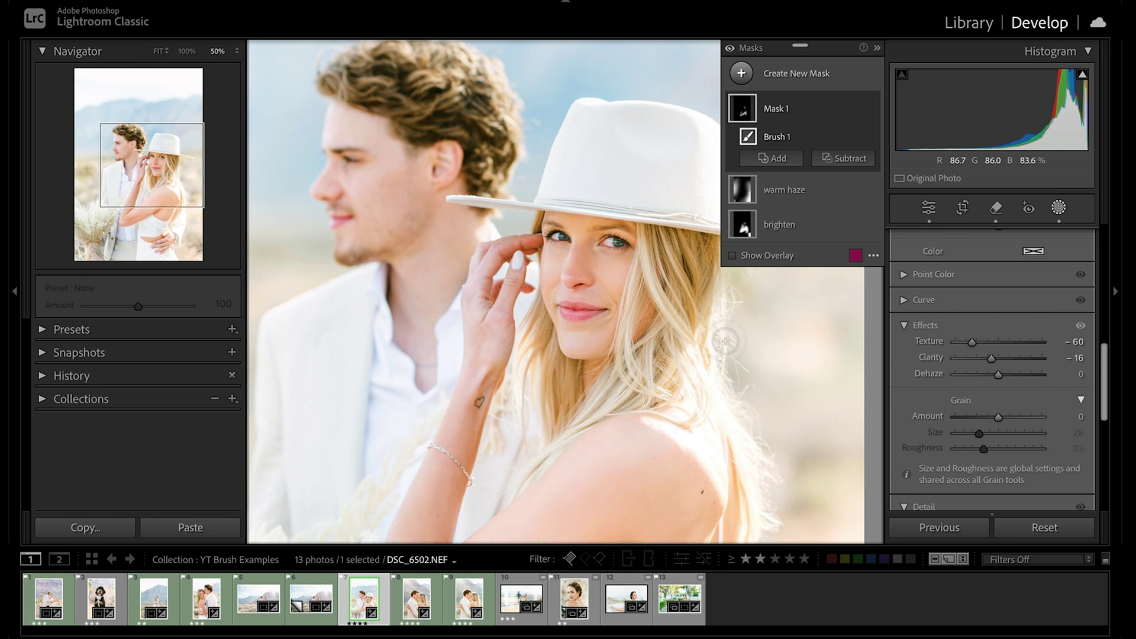
click(180, 52)
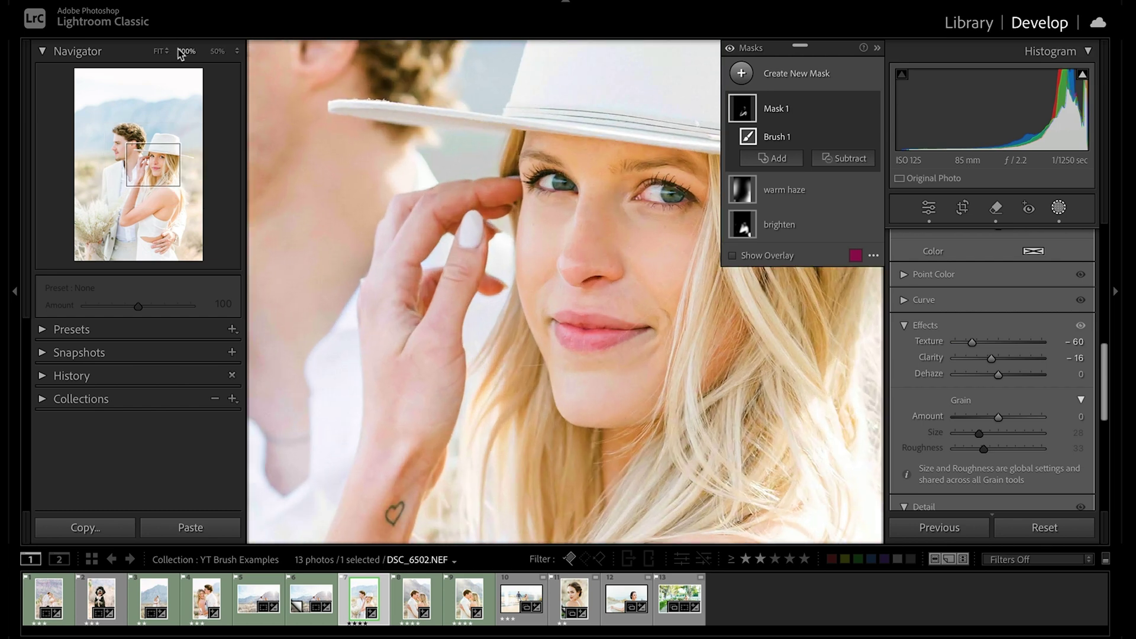
drag(786, 322, 664, 363)
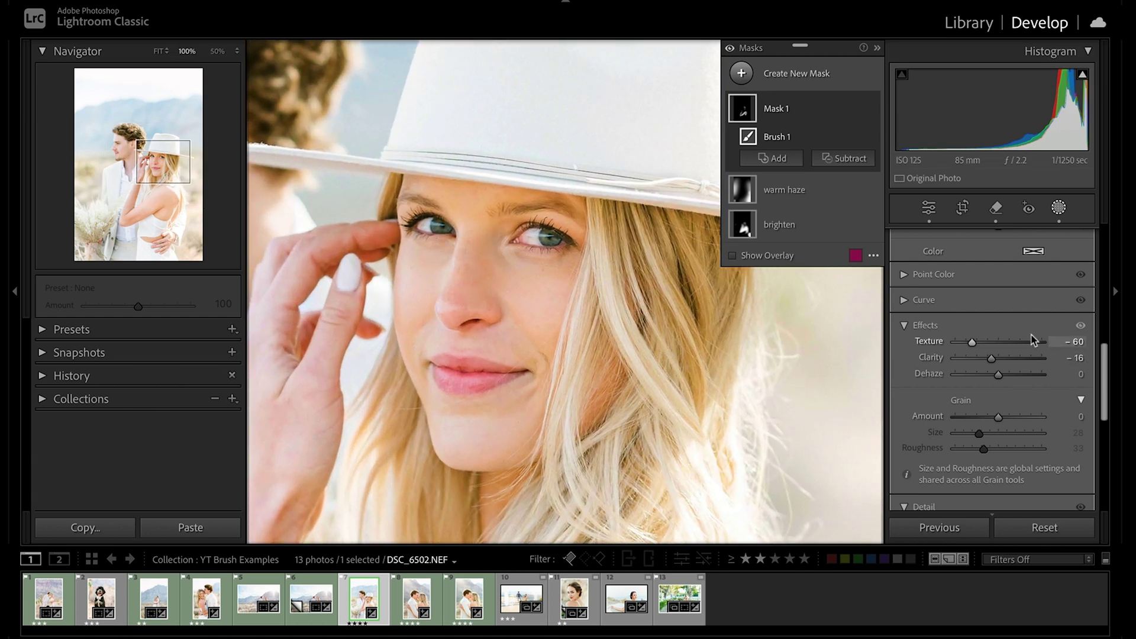
Lower Mask 1's overall Amount to 74
scroll(1032, 339, up, 5)
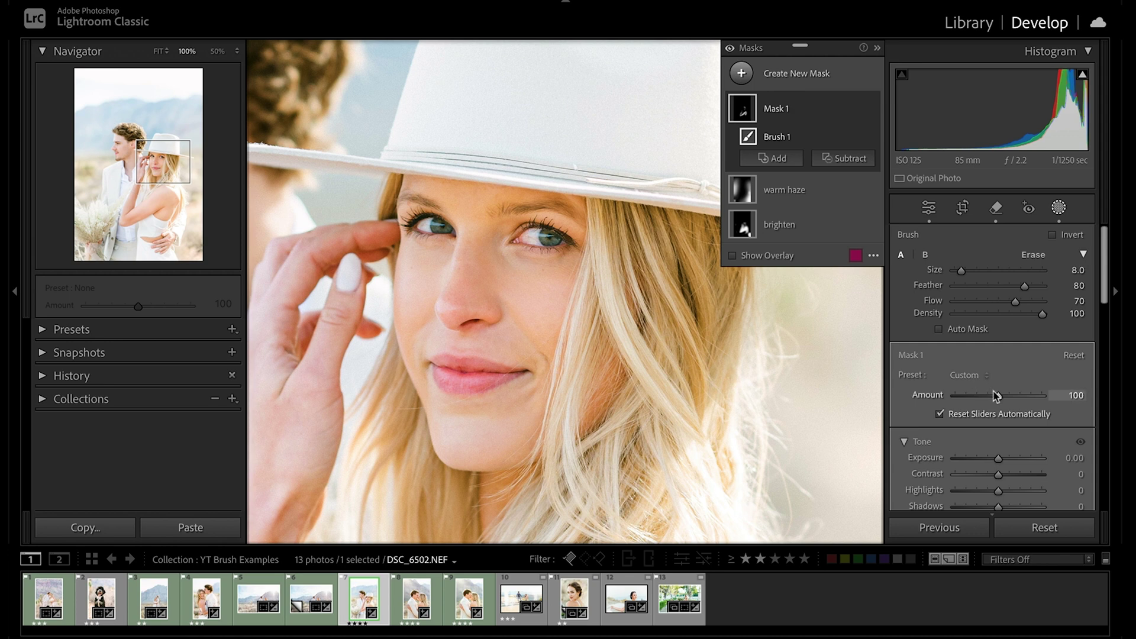
mouse_move(1000, 396)
mouse_down()
mouse_move(977, 397)
mouse_move(988, 399)
mouse_up()
right_click(732, 361)
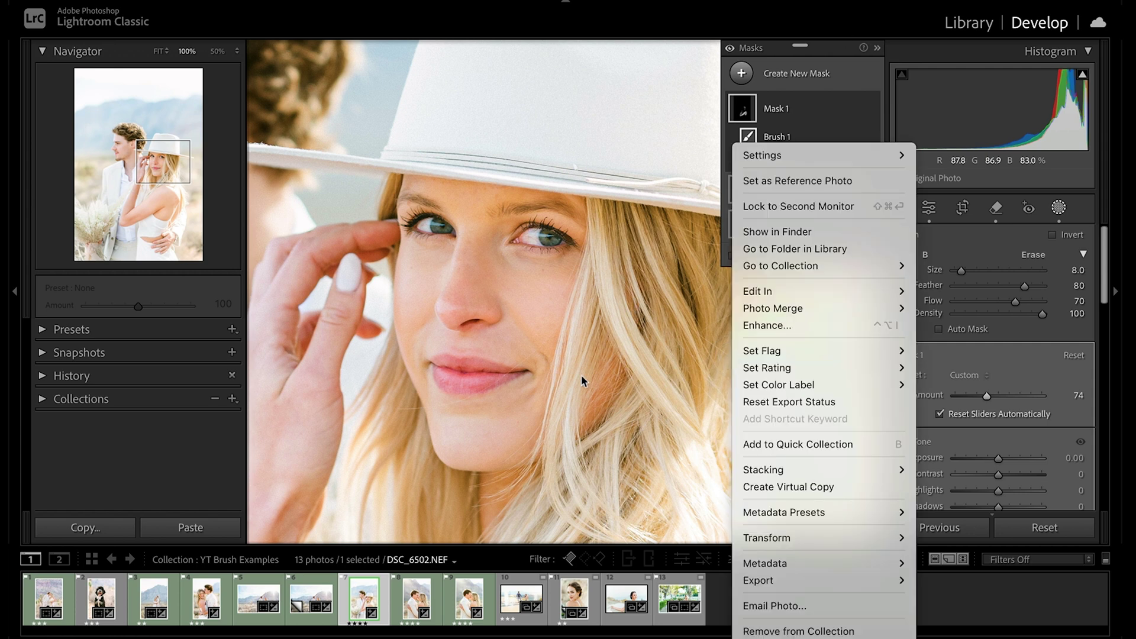
click(580, 199)
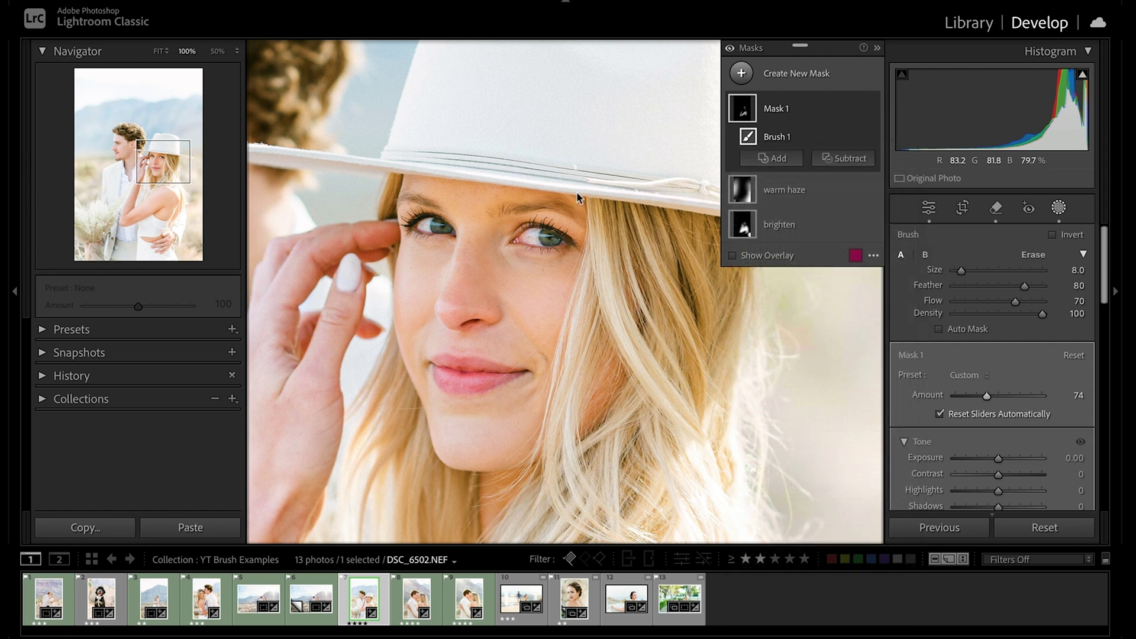
click(605, 227)
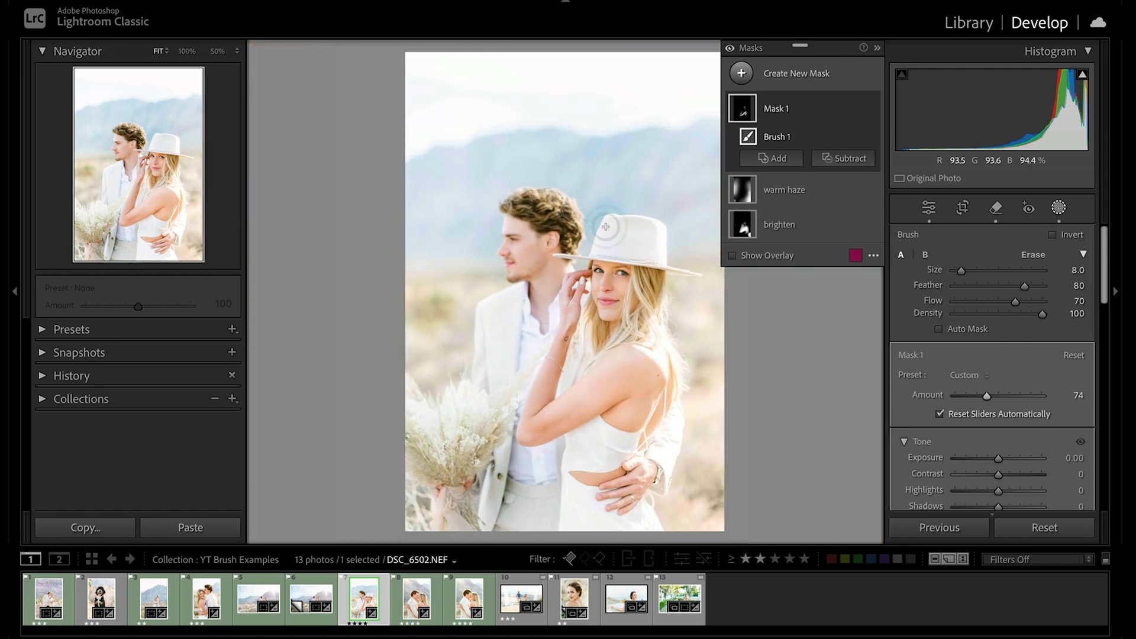